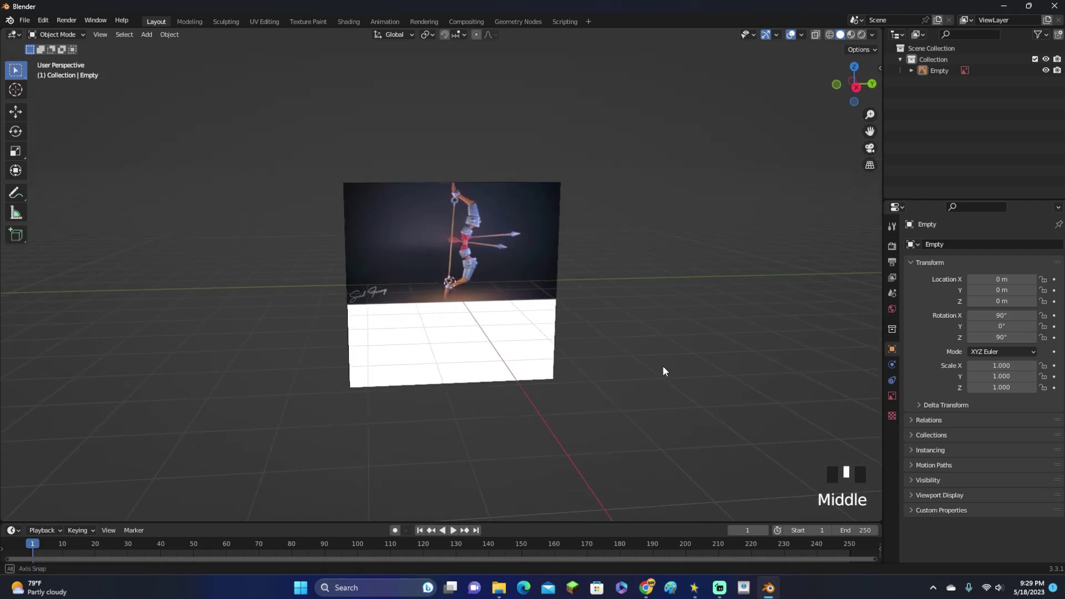
Move the bow reference image empty along X to -6.1415 m
scroll(665, 373, up, 2)
click(455, 242)
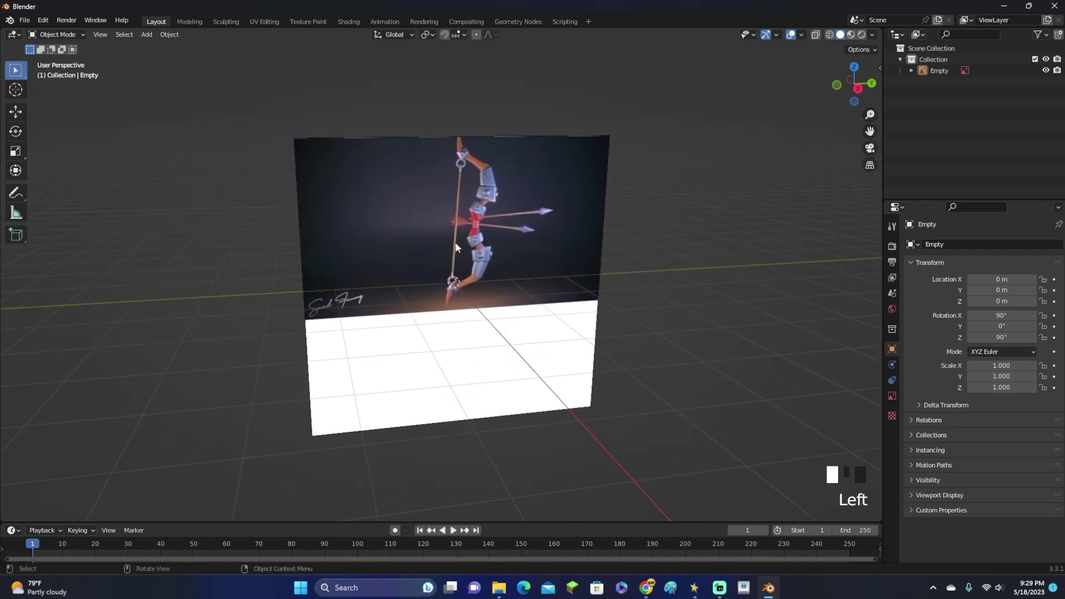
click(18, 113)
middle_drag(400, 235, 508, 271)
drag(486, 273, 103, 270)
Switch to Right Ortho view, frame the bow reference, and bring up the Add menu
click(870, 86)
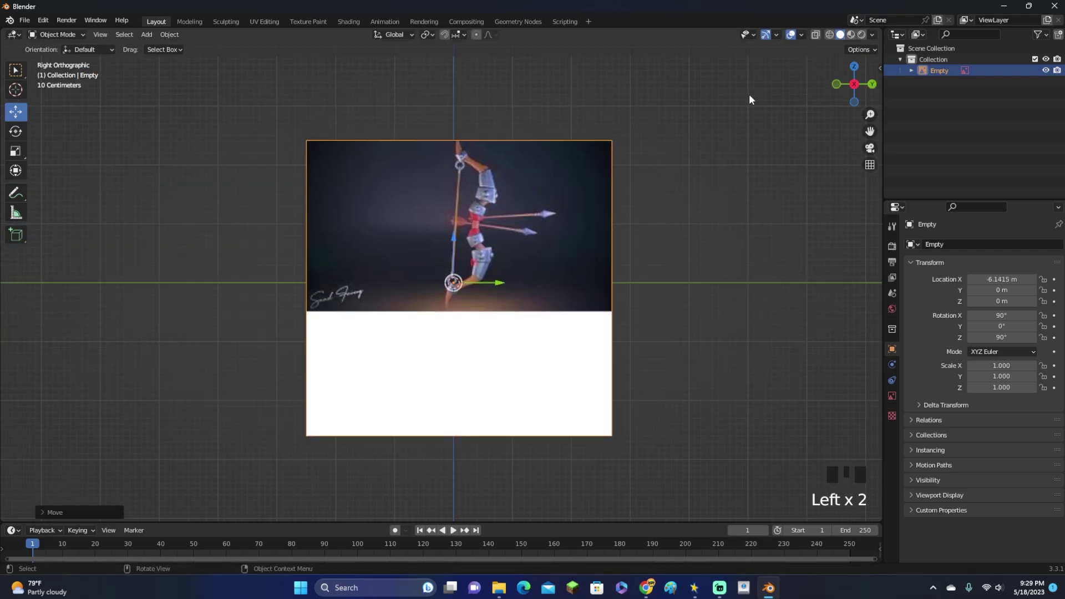
click(668, 236)
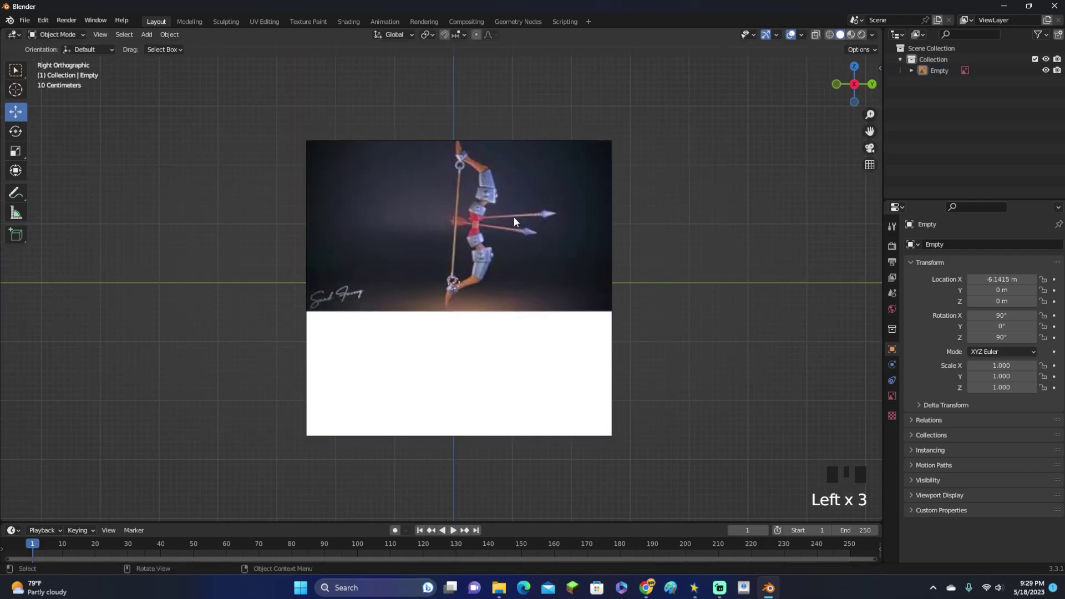
scroll(477, 232, up, 2)
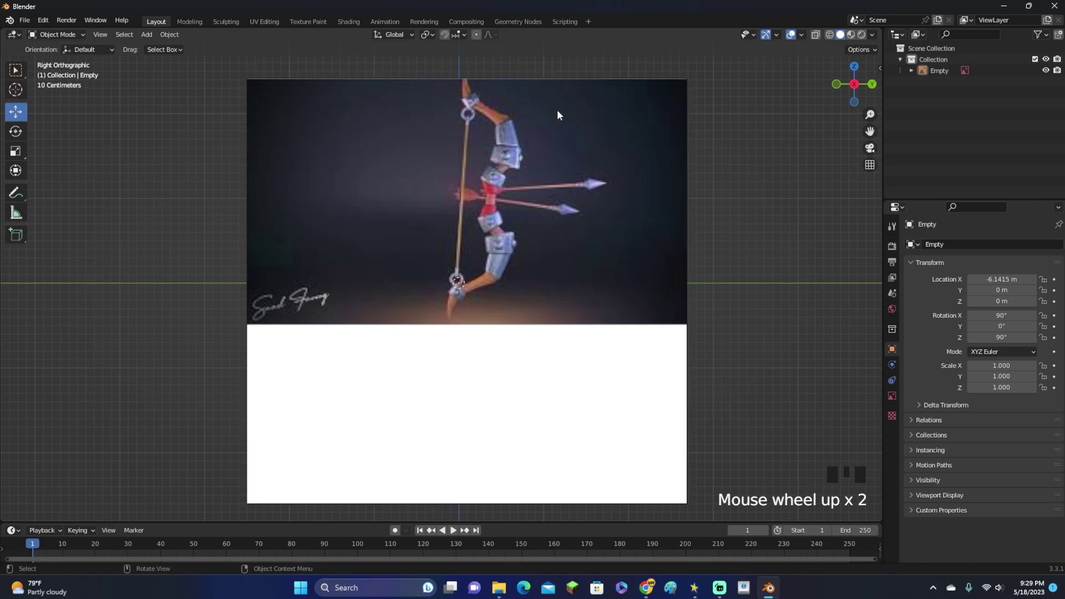
shift+middle_drag(549, 187, 471, 183)
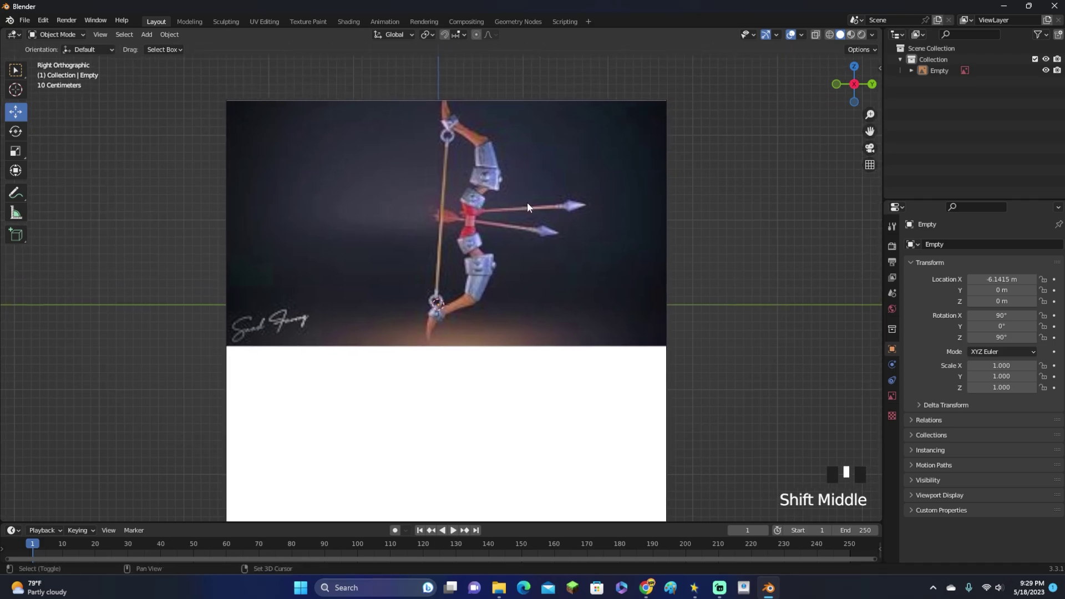
key(shift+a)
Add a mesh cylinder with 8 vertices
mouse_move(516, 82)
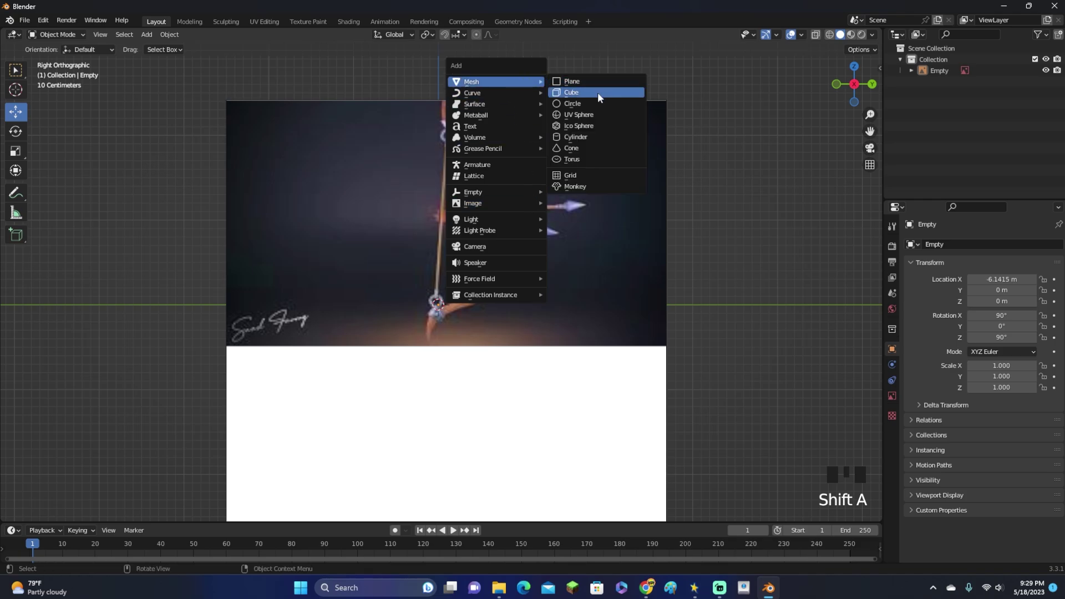
click(604, 136)
click(83, 512)
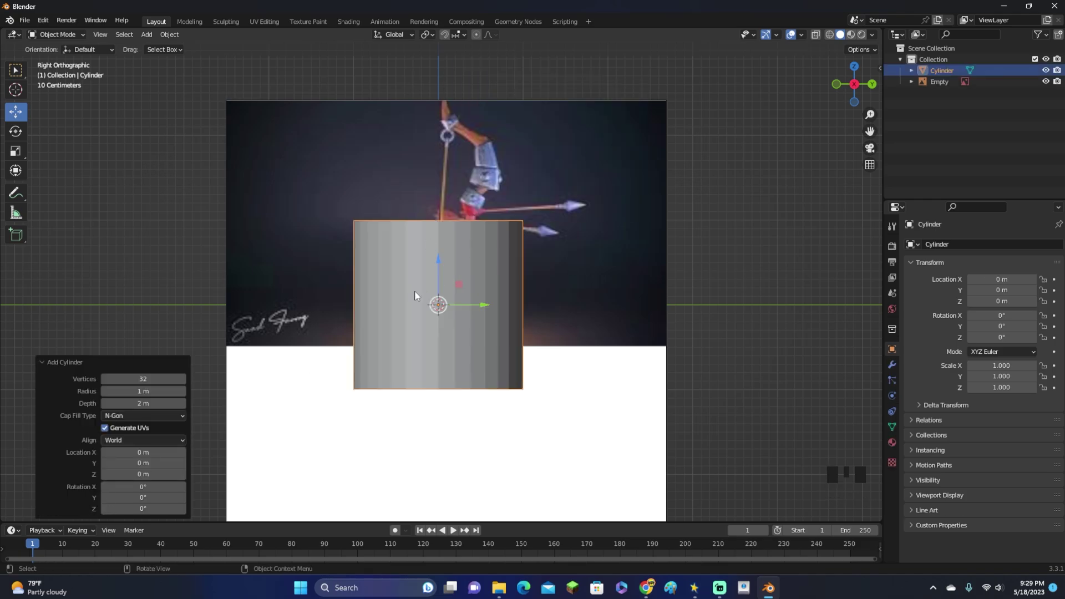
drag(143, 378, 83, 364)
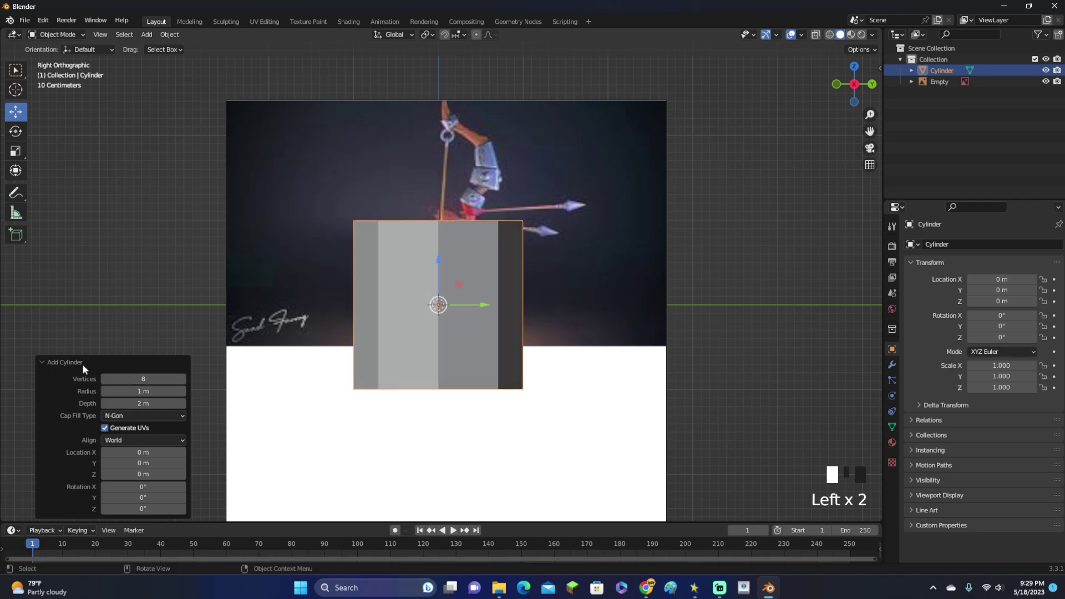
click(65, 359)
In Edit Mode, scale the cylinder down and move it toward the bow's upper limb
key(Tab)
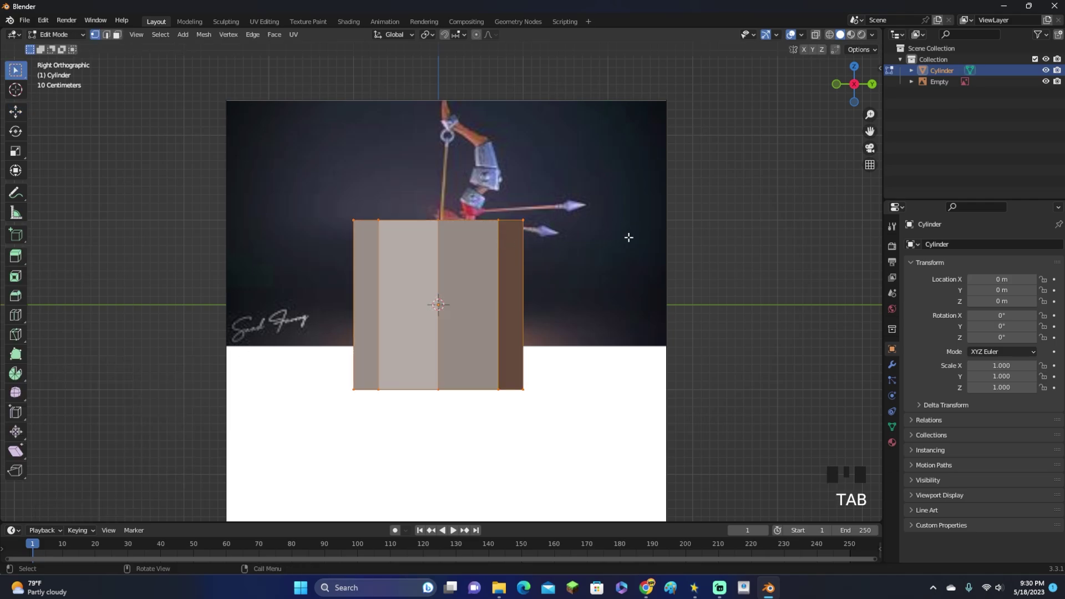
click(117, 36)
key(s)
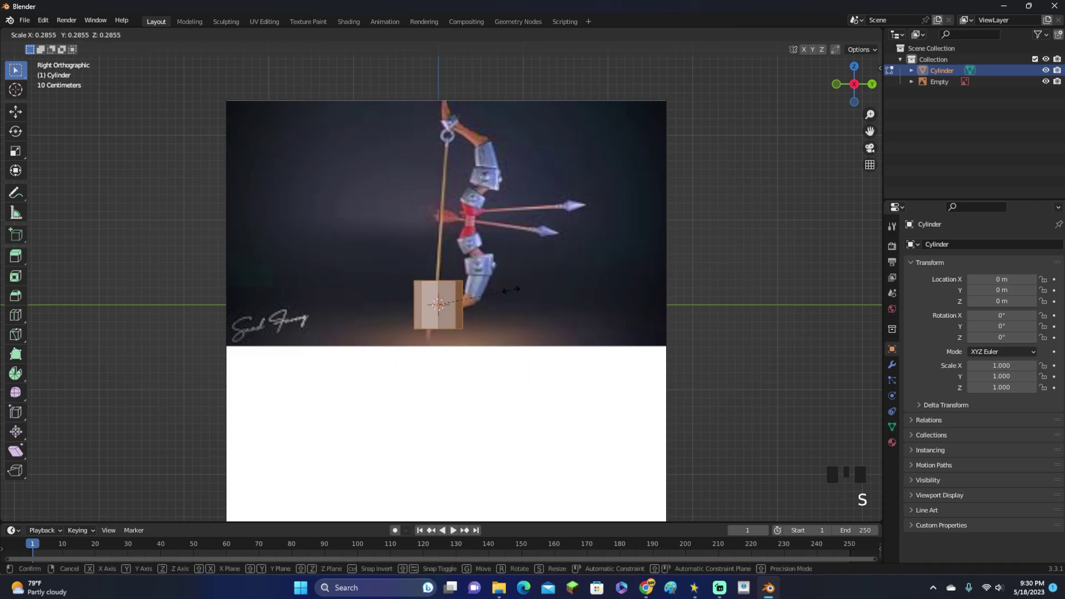
click(489, 297)
shift+middle_drag(488, 298, 468, 427)
key(g)
click(499, 274)
Shrink the cylinder further and place it on the bow's top tip
scroll(518, 264, up, 6)
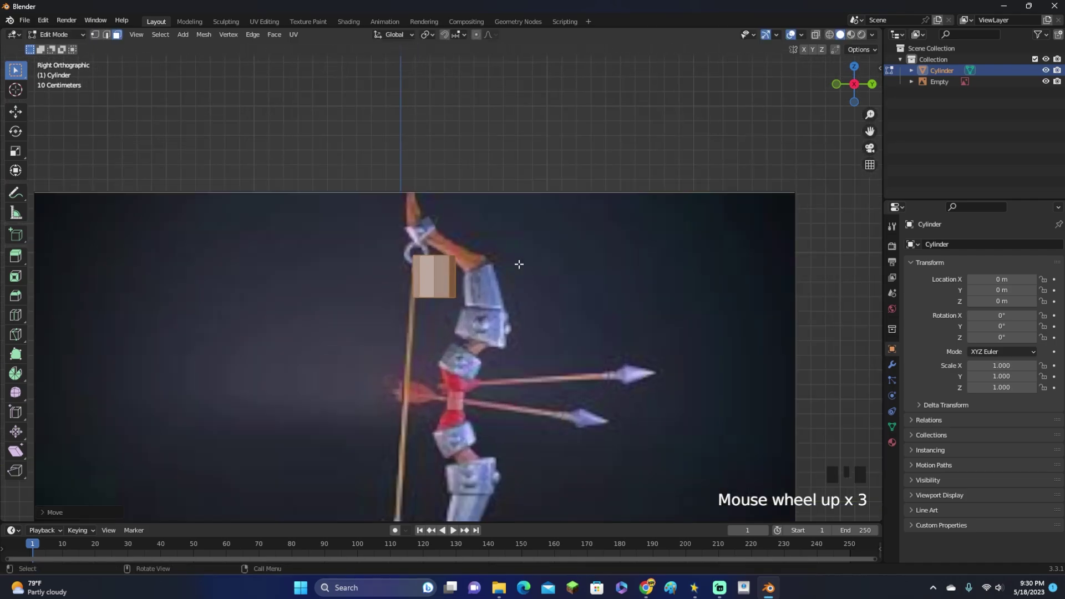
shift+scroll(577, 345, up, 2)
scroll(577, 344, up, 2)
key(s)
click(533, 370)
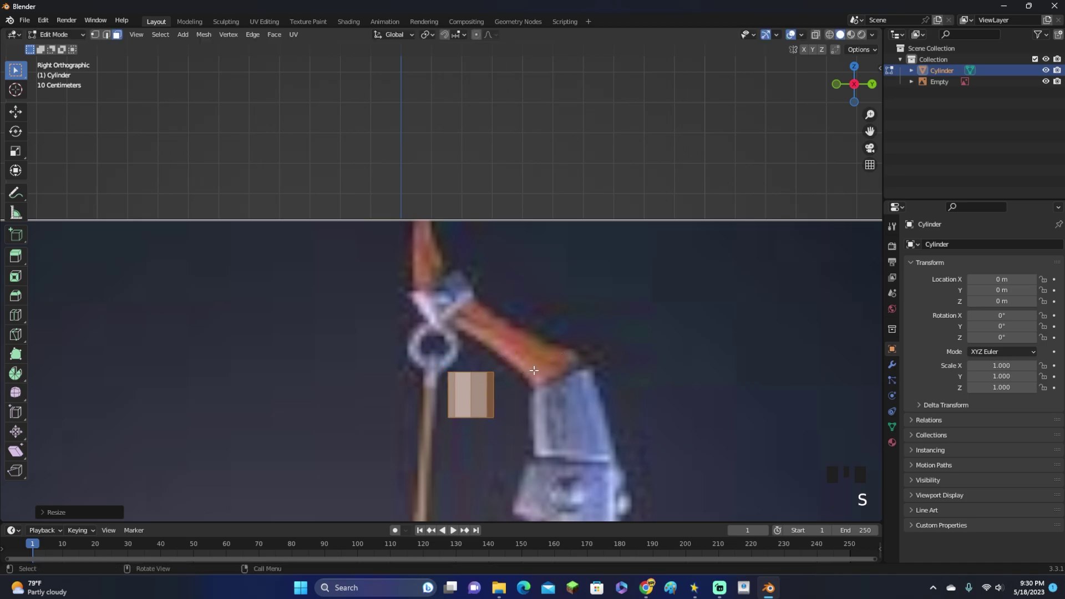
key(g)
click(513, 230)
scroll(518, 233, up, 3)
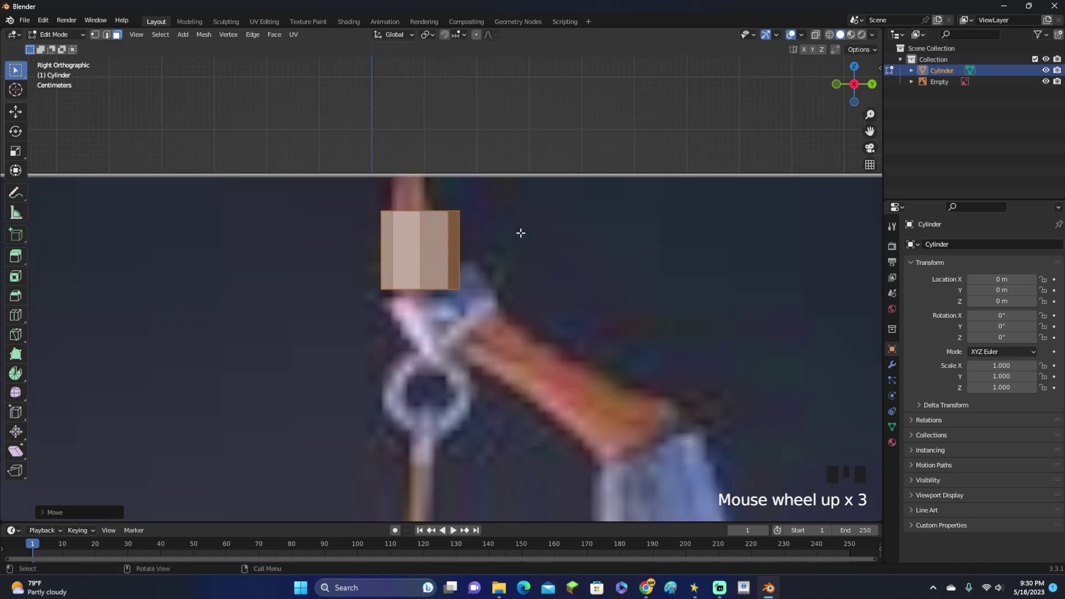
shift+middle_drag(517, 233, 539, 309)
In wireframe view, raise and narrow the cylinder's top edge to taper the tip
key(z)
click(465, 301)
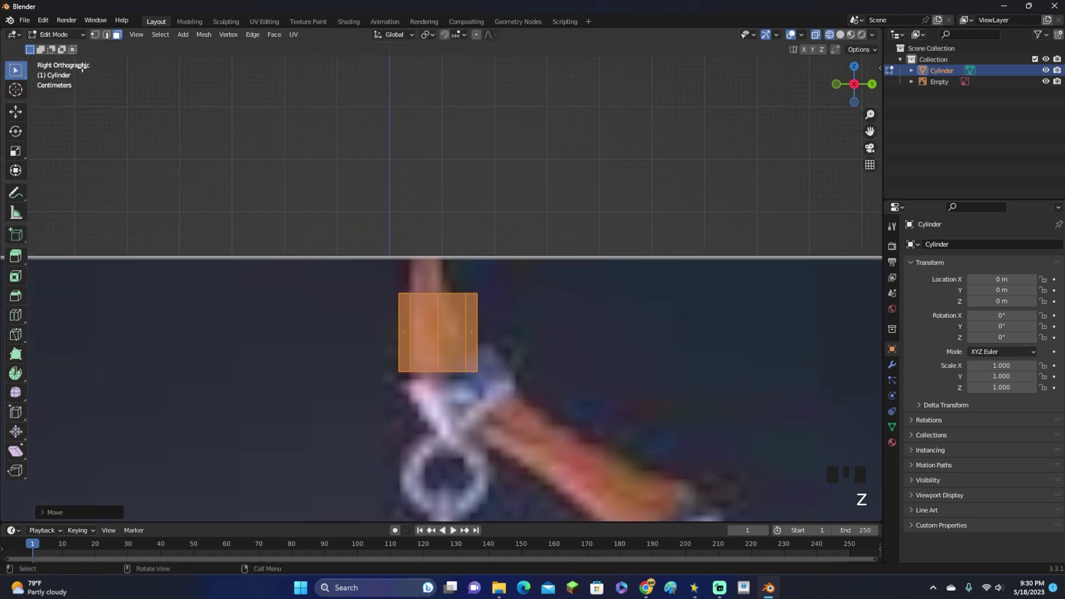
drag(457, 321, 458, 320)
scroll(519, 307, up, 2)
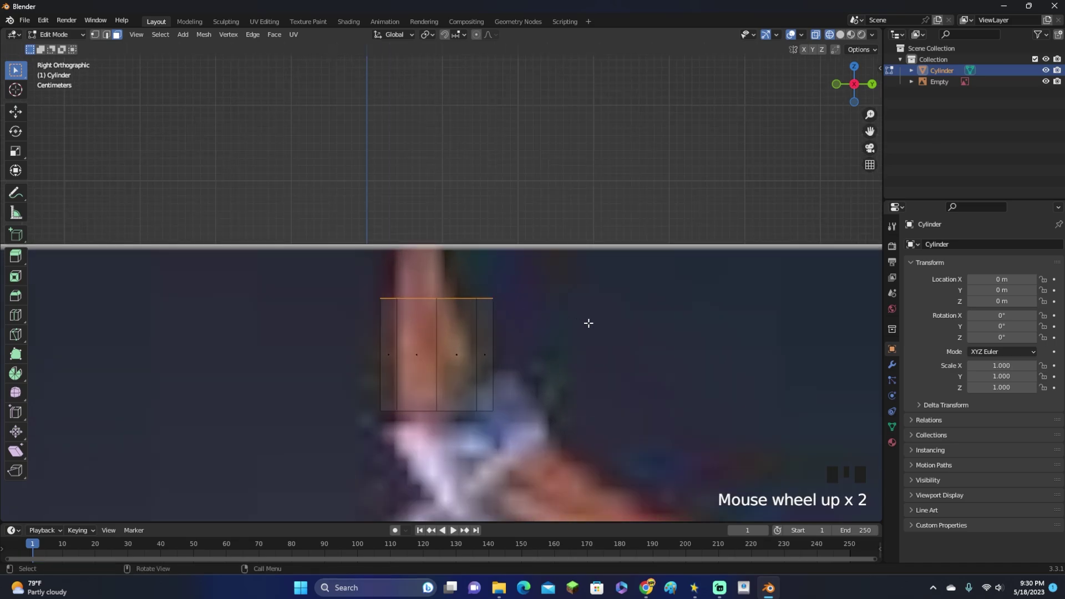
key(g)
click(571, 269)
key(s)
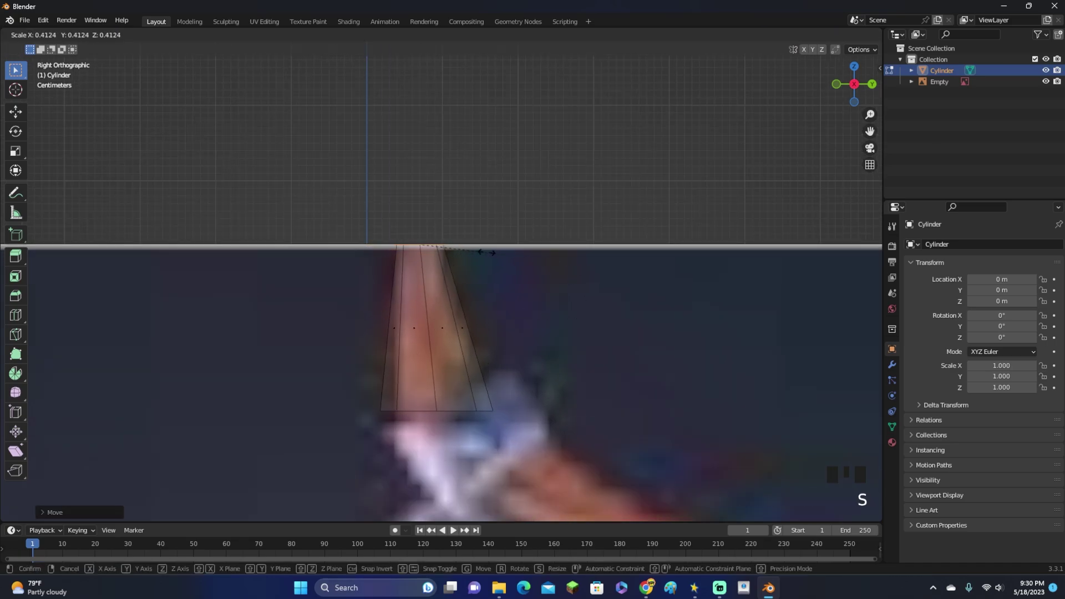
click(490, 251)
key(g)
click(494, 261)
Rotate, resize and move the cylinder's bottom edge to angle along the limb
drag(537, 440, 335, 352)
scroll(532, 392, down, 2)
key(r)
click(571, 268)
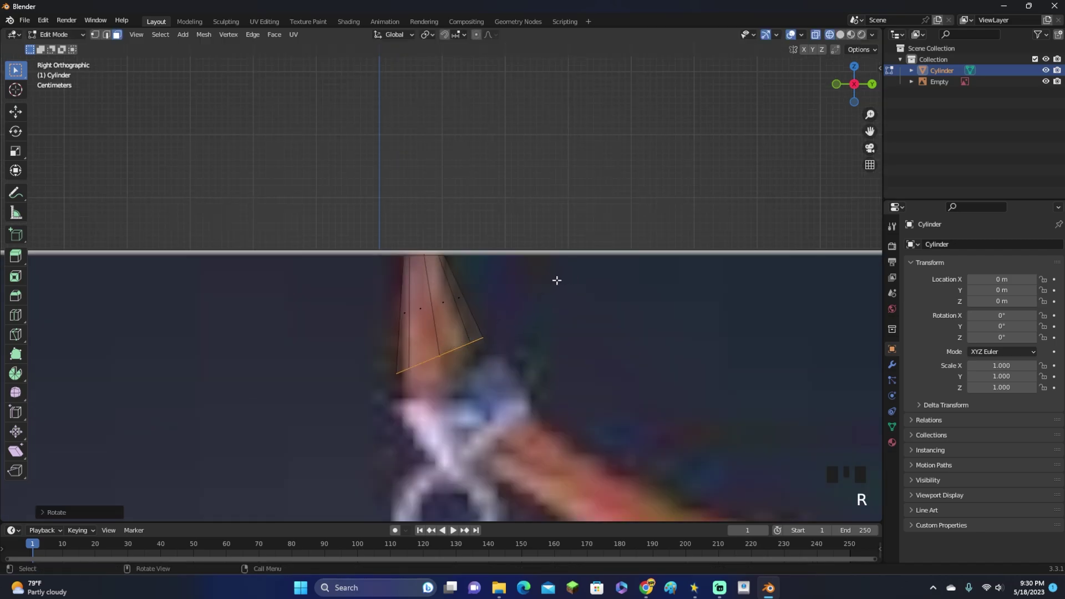
key(s)
click(540, 289)
key(g)
click(542, 290)
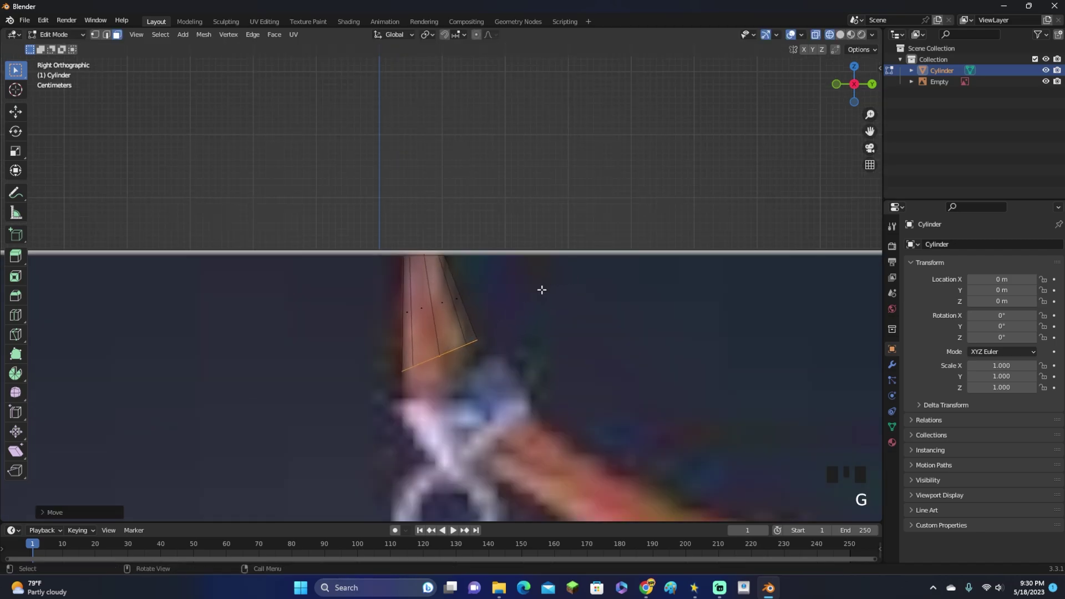
scroll(548, 295, down, 6)
Frame the upper limb and reposition the cylinder's bottom edge
scroll(510, 302, down, 5)
shift+middle_drag(511, 301, 473, 266)
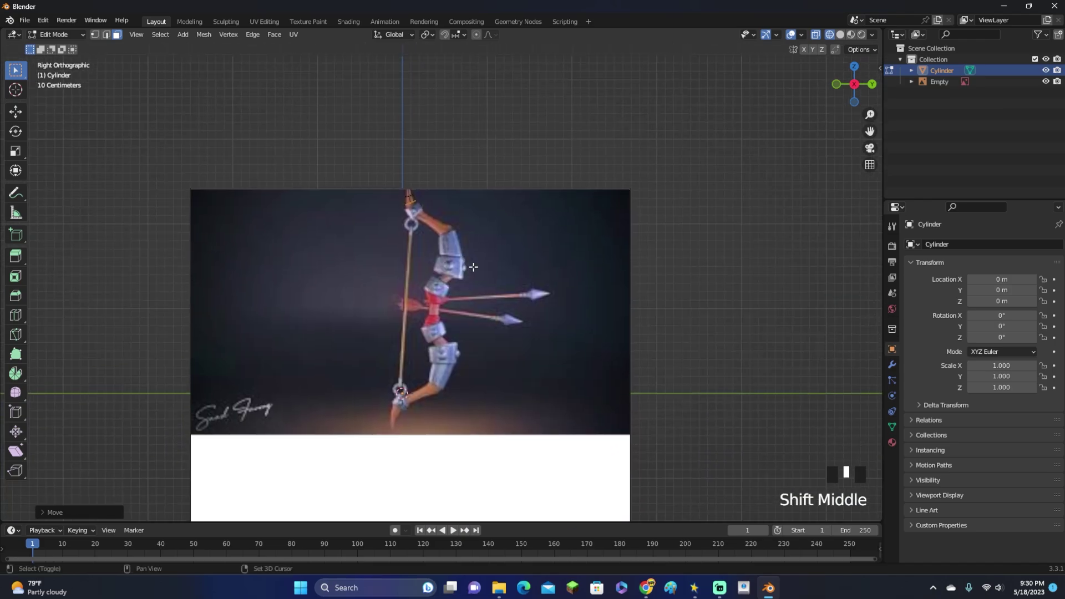
scroll(444, 397, up, 4)
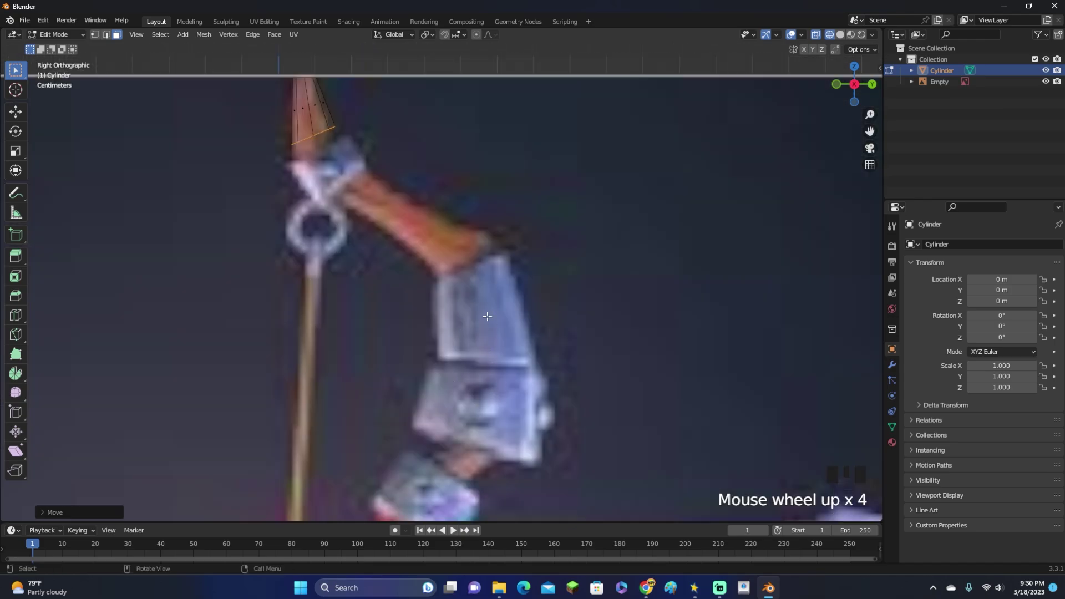
shift+middle_drag(484, 374, 431, 276)
scroll(431, 276, up, 2)
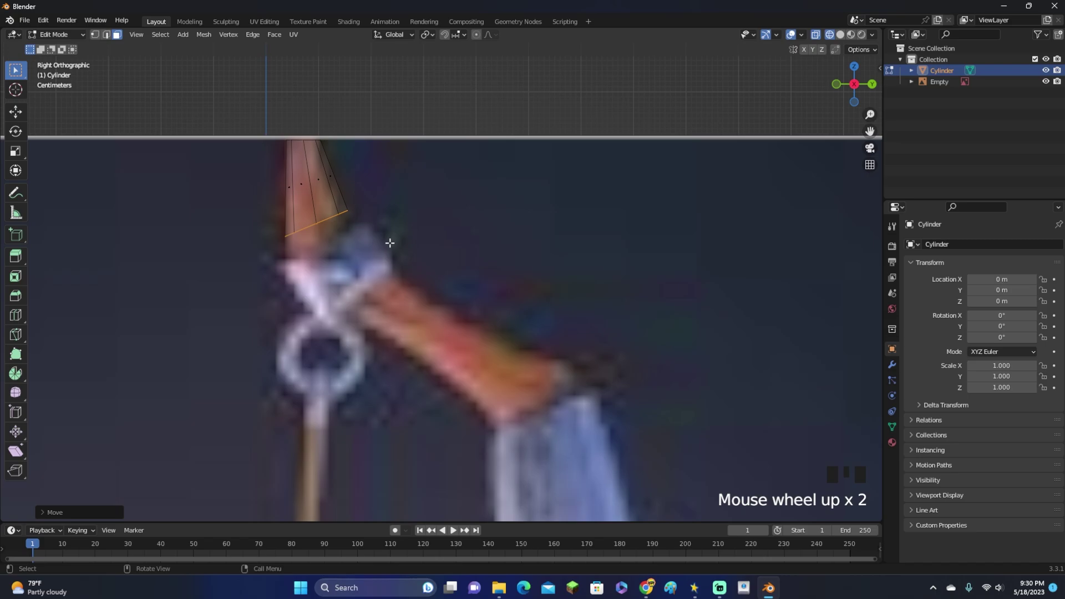
key(g)
click(387, 295)
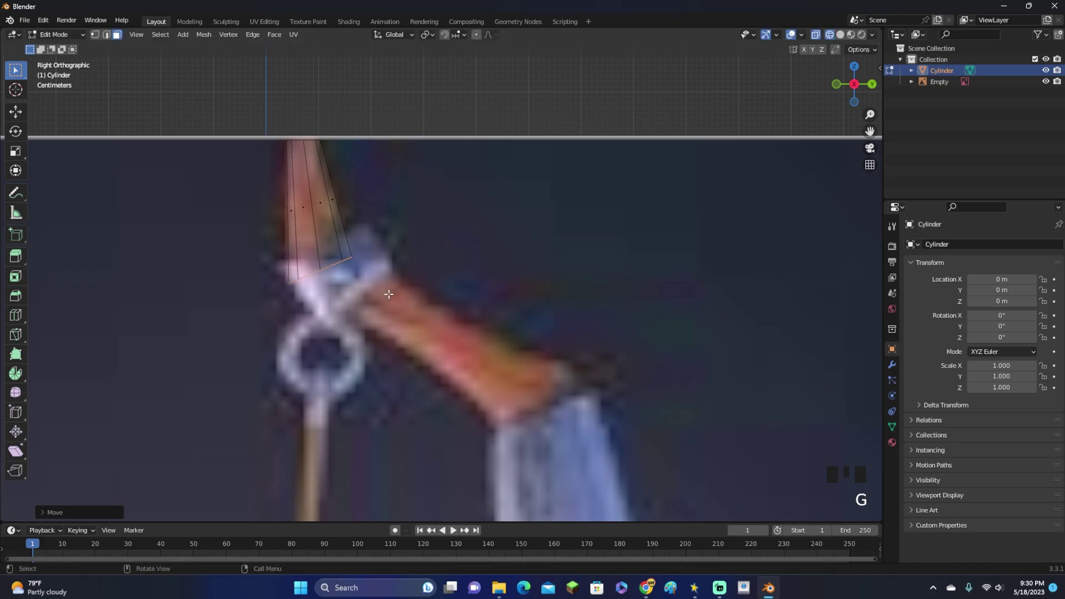
Extrude a new segment down the limb, angling, moving and resizing its end to match
key(e)
click(430, 357)
key(r)
click(432, 271)
key(g)
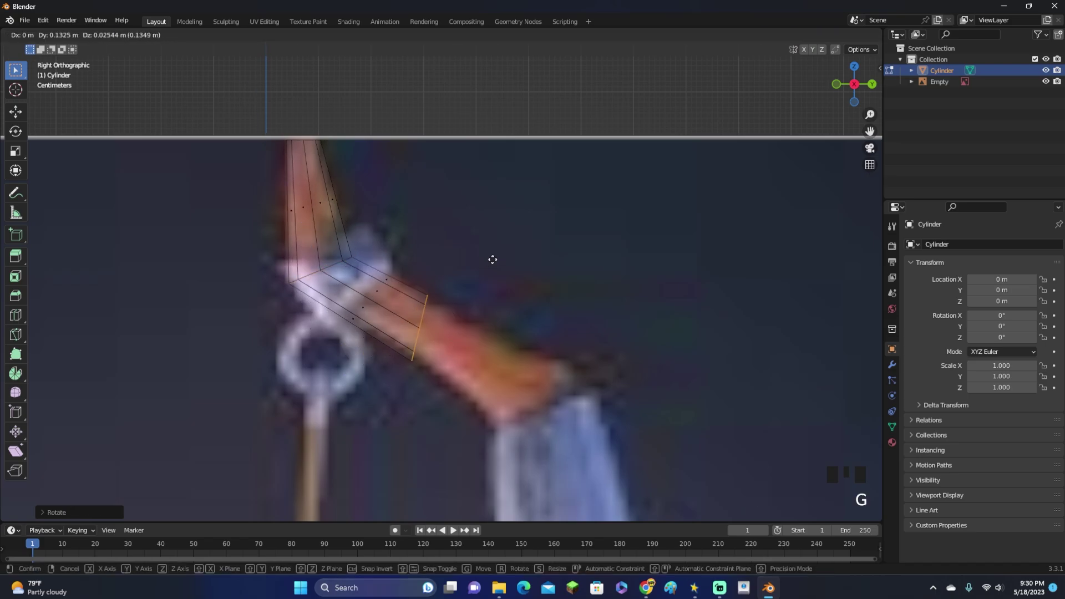
click(493, 255)
key(s)
click(483, 265)
key(g)
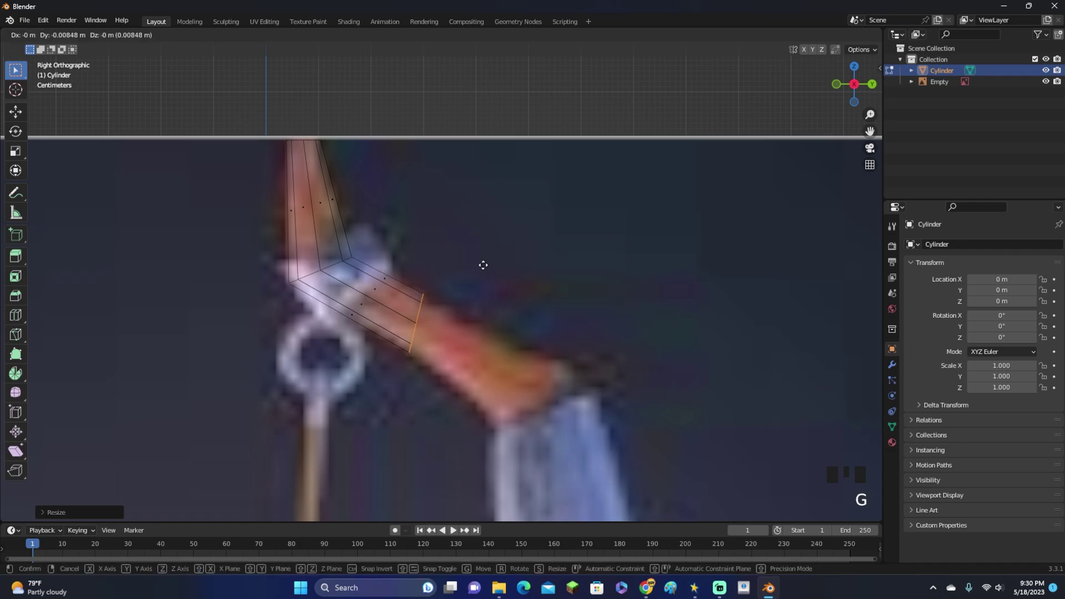
click(480, 267)
key(s)
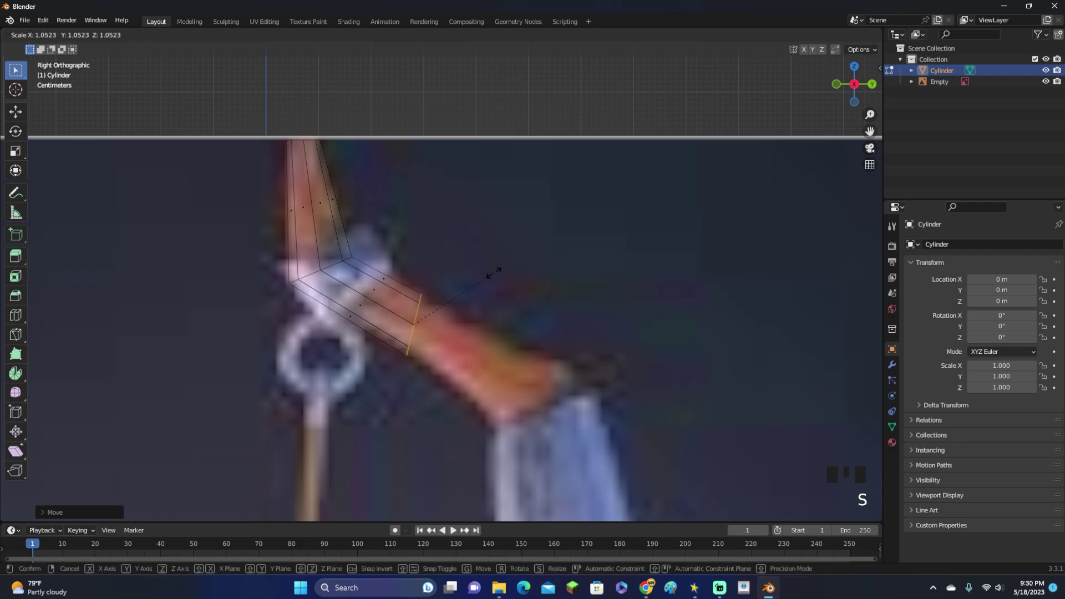
click(493, 272)
Extrude another segment along the limb, tilting, resizing and placing its end
key(e)
click(560, 327)
key(r)
click(577, 380)
key(g)
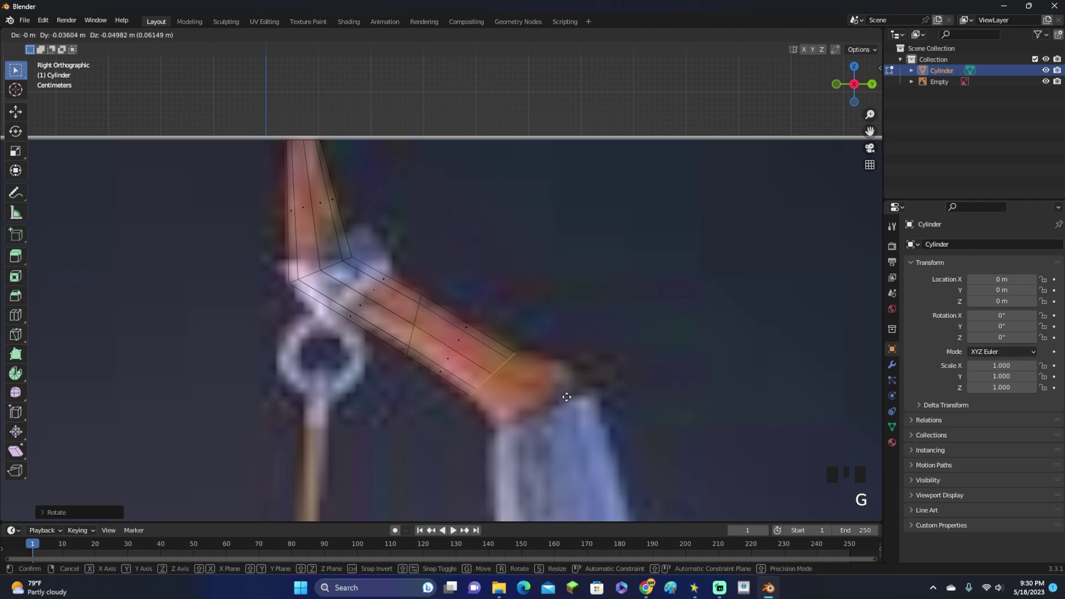
click(569, 395)
key(s)
shift+middle_drag(626, 397, 610, 377)
click(587, 383)
key(g)
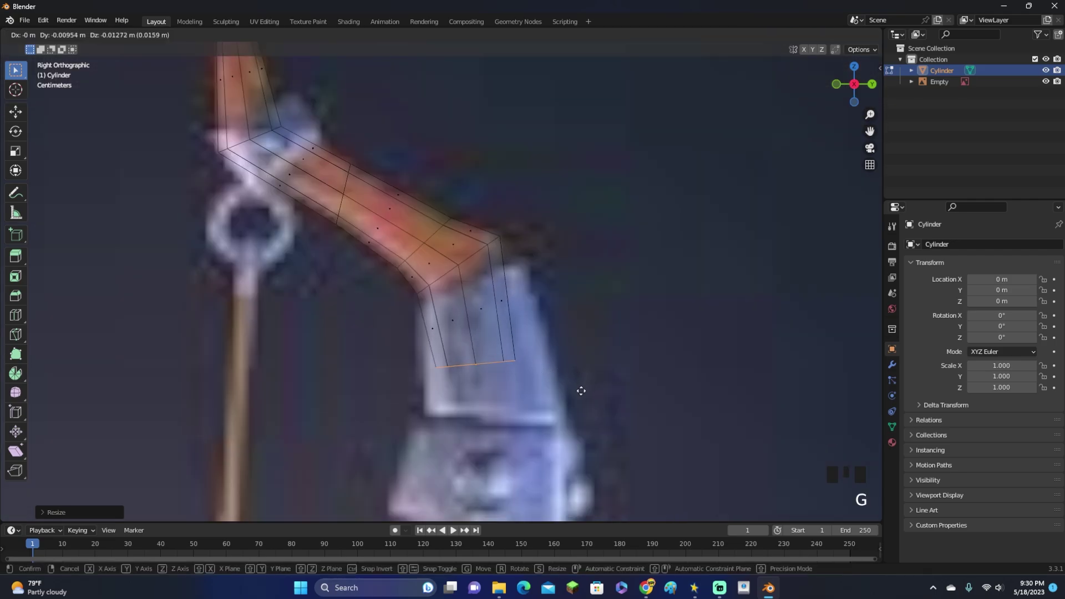
click(578, 389)
Extrude the bottom ring once more, tilting and moving it along the reference bow
scroll(590, 383, down, 4)
scroll(583, 310, up, 1)
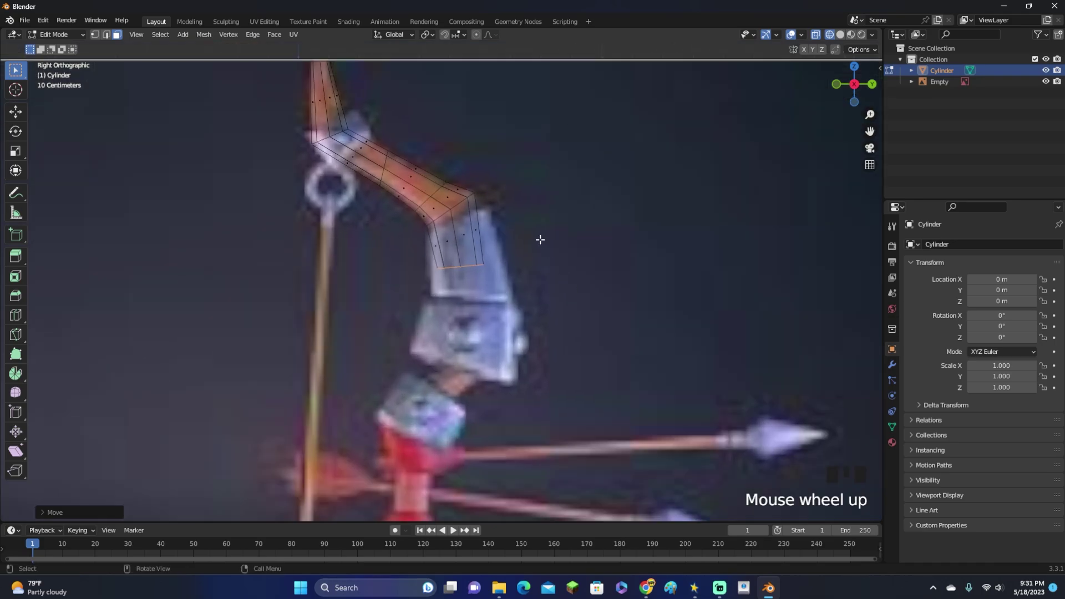
scroll(540, 239, up, 4)
shift+middle_drag(539, 240, 529, 243)
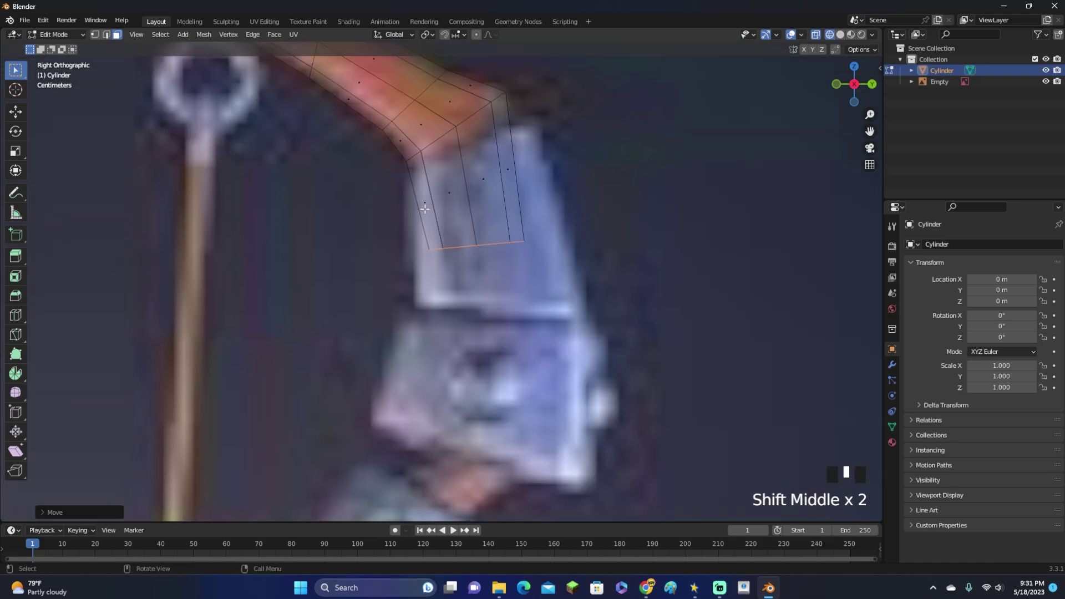
key(g)
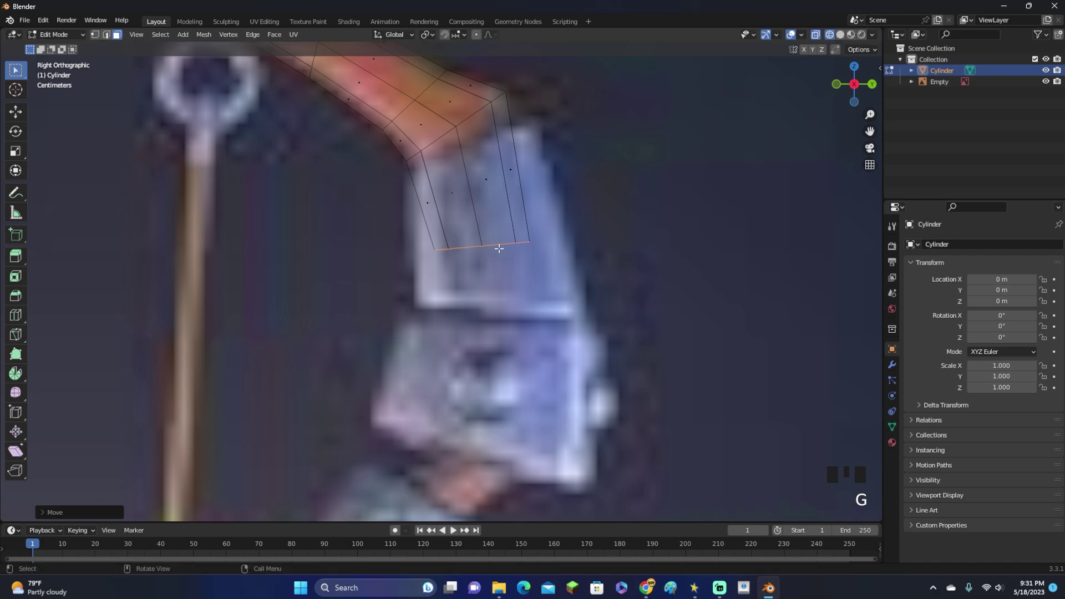
key(e)
click(555, 434)
key(r)
click(641, 376)
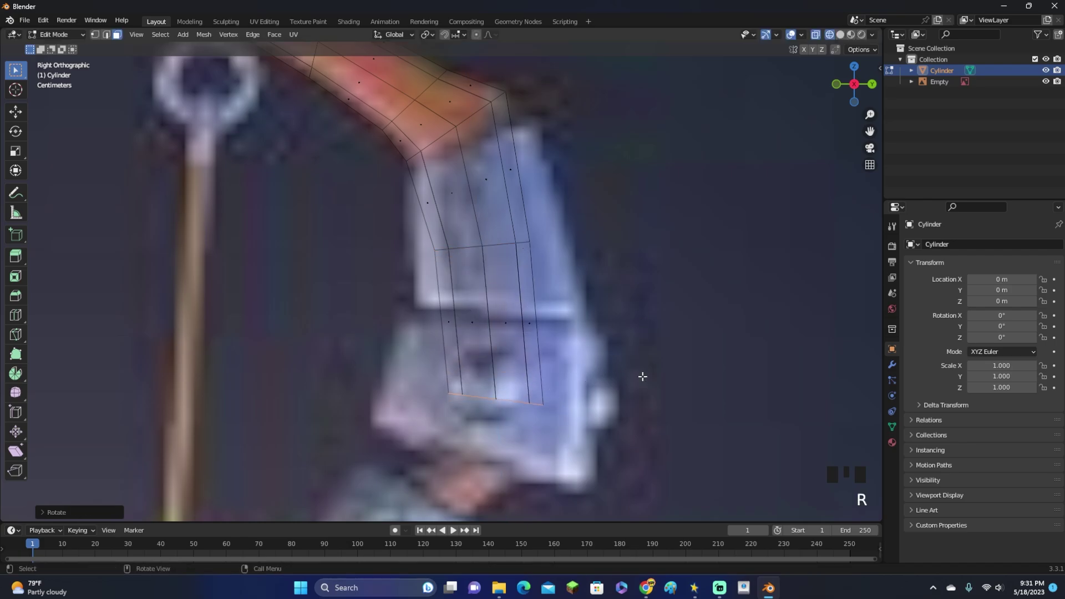
key(g)
click(641, 421)
Shrink the newly extruded bottom ring slightly
key(s)
click(606, 430)
scroll(527, 272, down, 5)
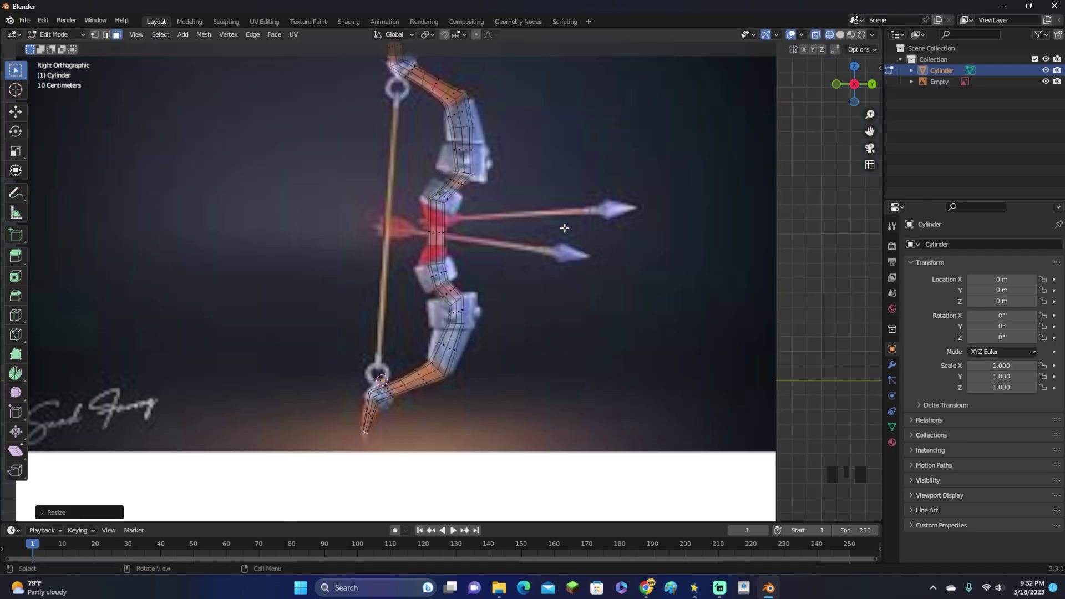
Switch the viewport to Solid shading and orbit to inspect the bow
key(z)
click(615, 272)
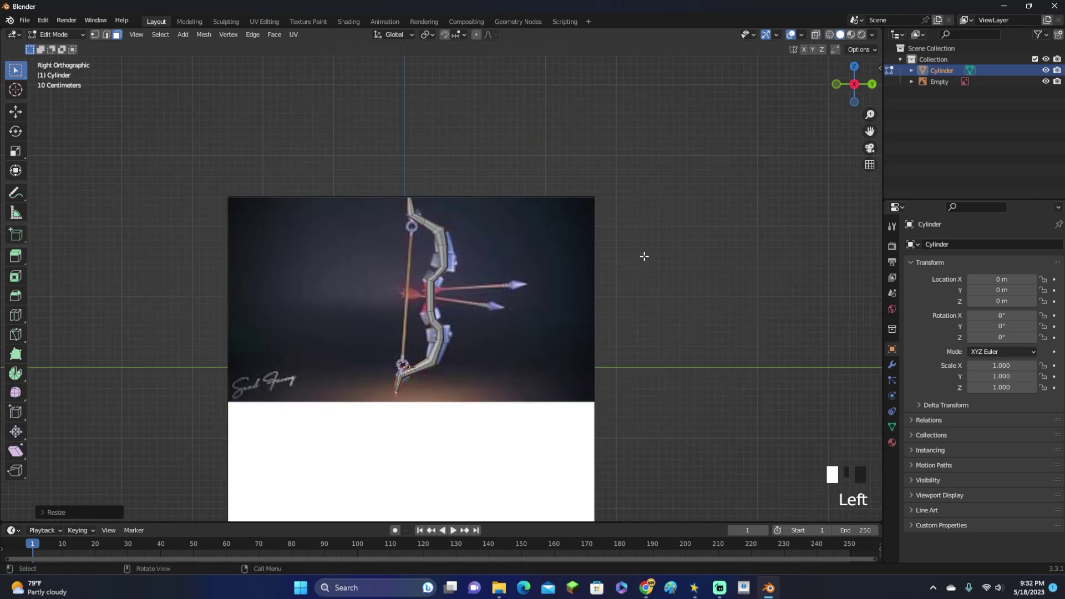
mouse_move(644, 254)
middle_down()
mouse_move(539, 285)
mouse_move(416, 257)
mouse_move(531, 283)
mouse_move(617, 280)
middle_up()
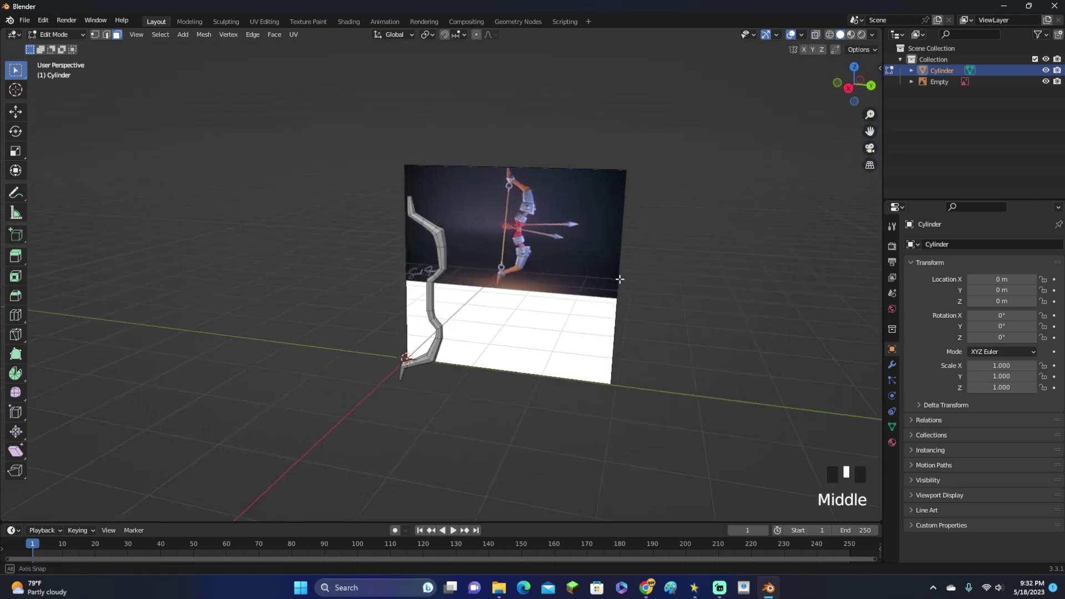
scroll(483, 274, up, 3)
middle_drag(482, 273, 524, 240)
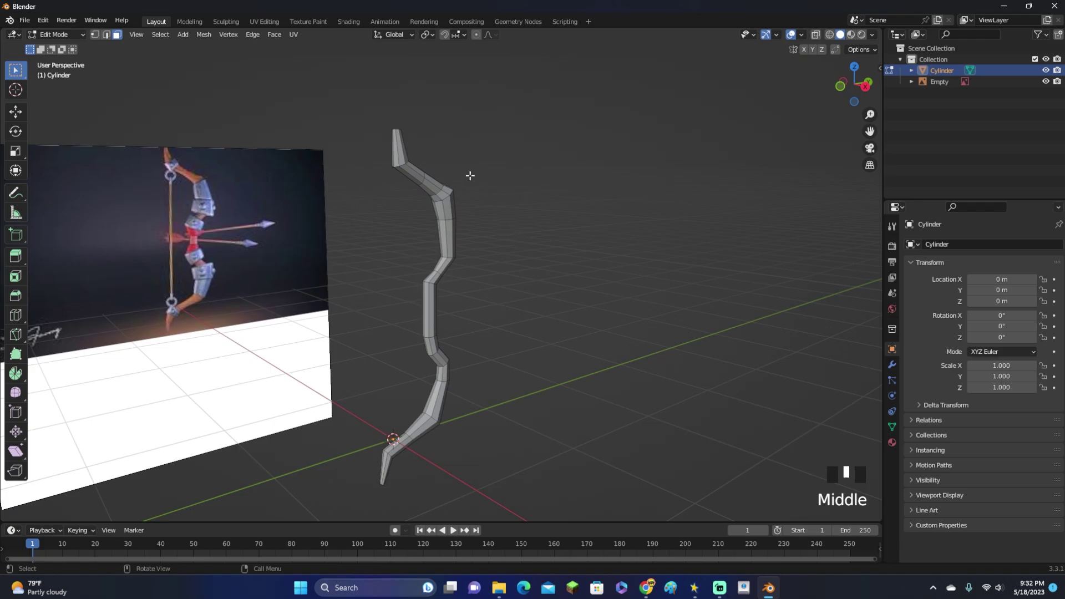
Return to the Right side view, frame the lower bow, and bring up the Add menu
click(865, 87)
scroll(533, 198, up, 3)
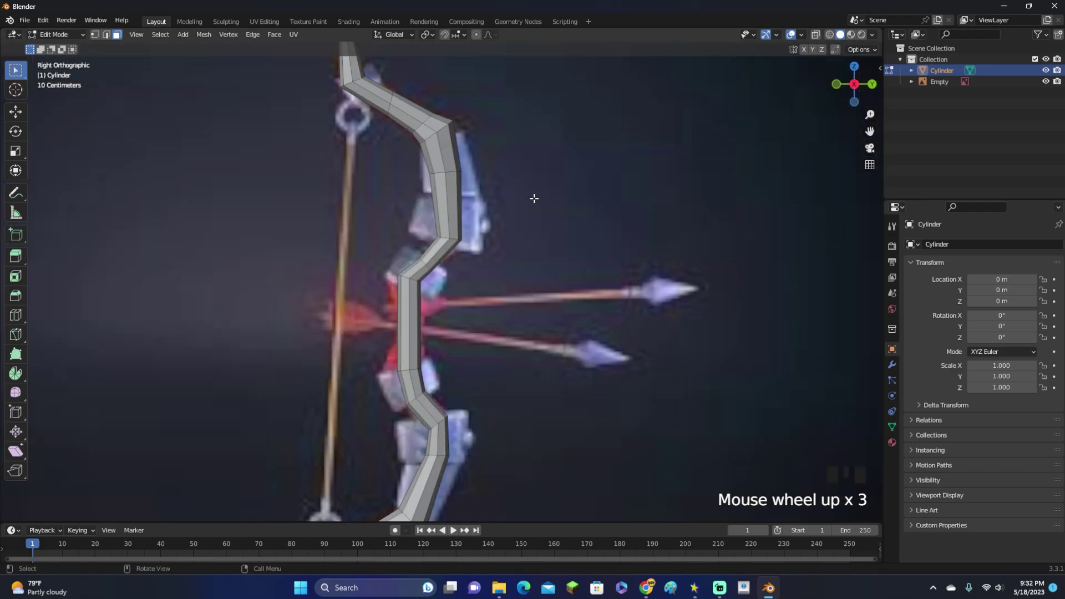
scroll(483, 204, up, 1)
shift+middle_drag(483, 205, 471, 329)
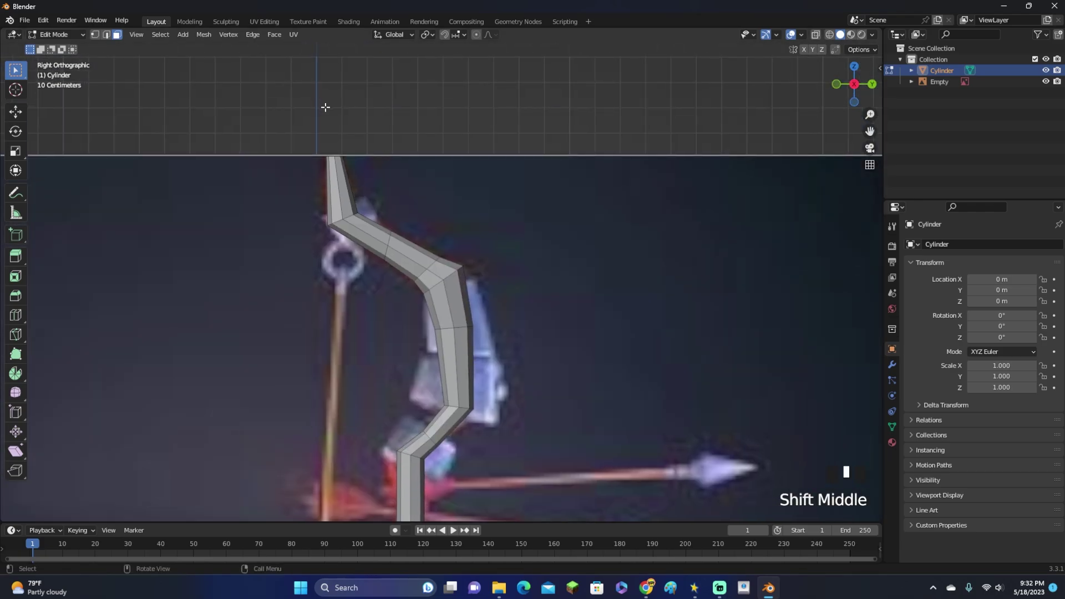
scroll(457, 161, up, 1)
key(shift+a)
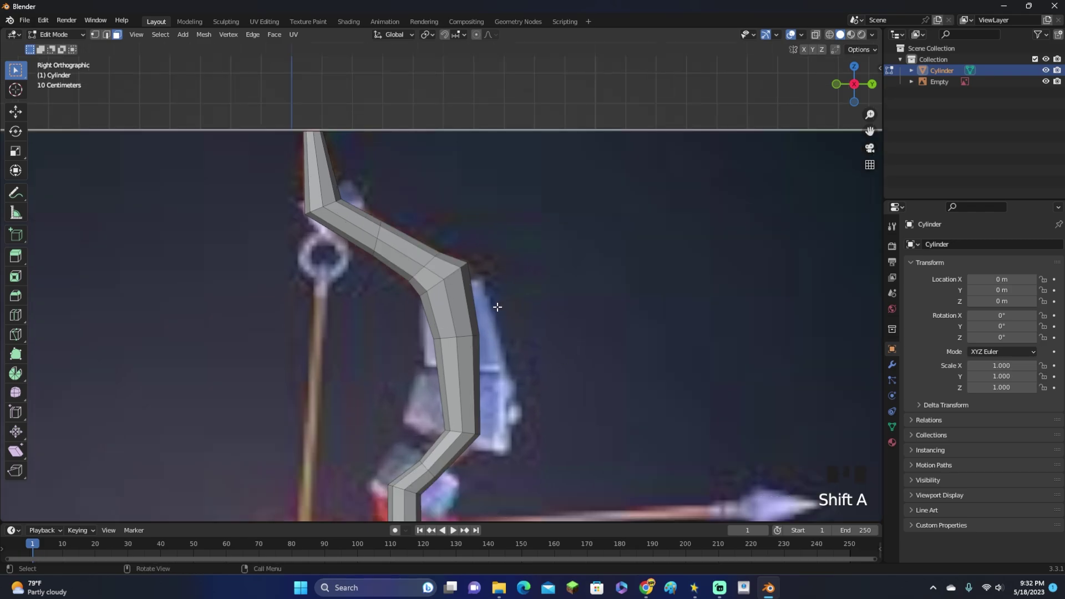
Turn on X-ray, add a cylinder, and shrink it onto the bow's upper limb block
key(alt+z)
scroll(527, 291, down, 2)
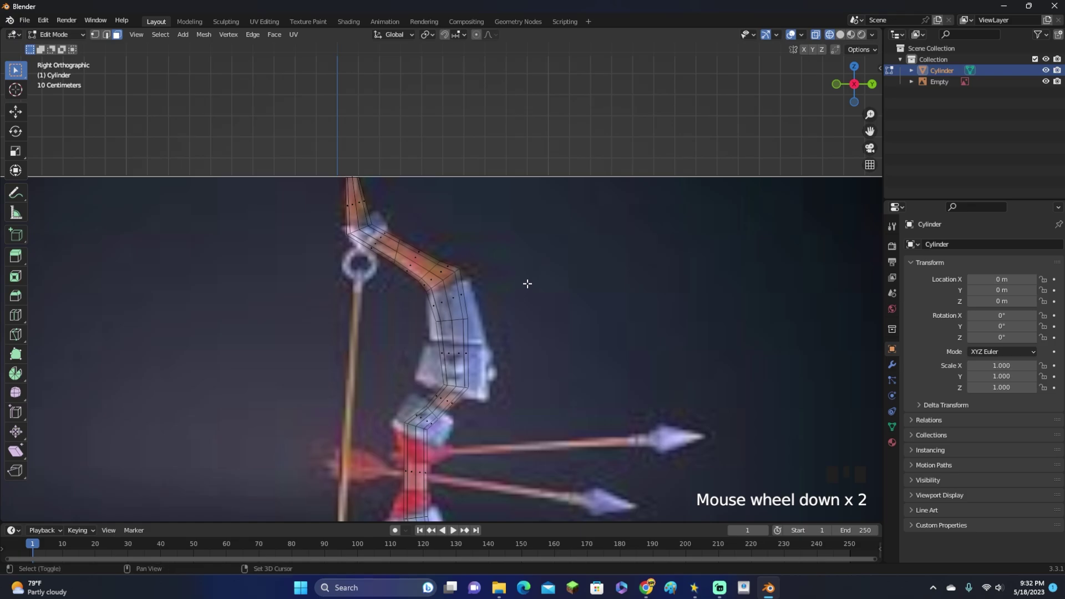
key(shift+a)
click(502, 340)
scroll(501, 345, down, 5)
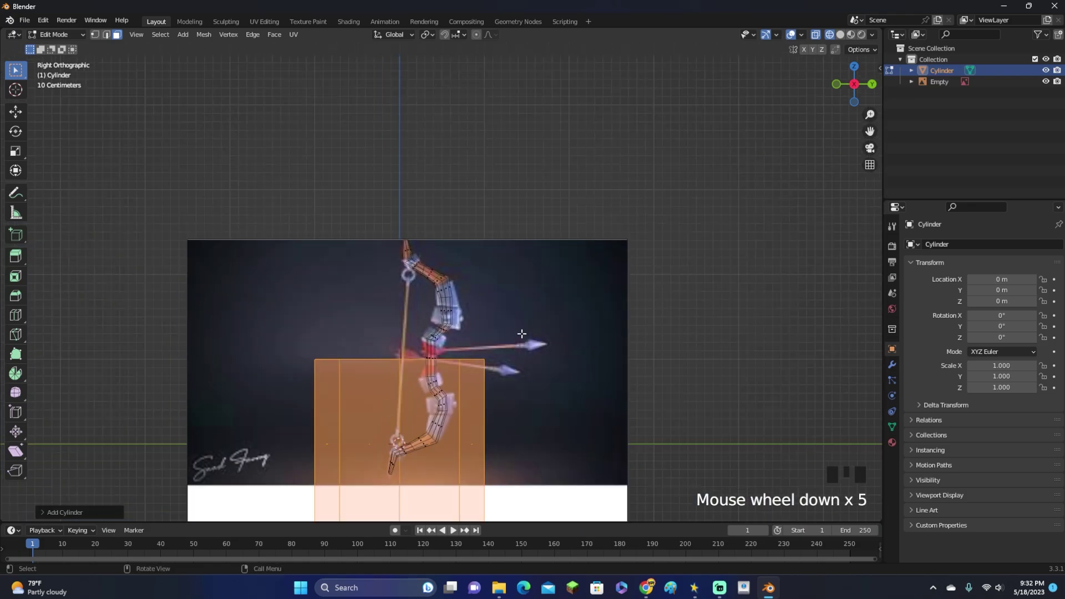
key(s)
key(g)
click(480, 296)
scroll(492, 304, up, 8)
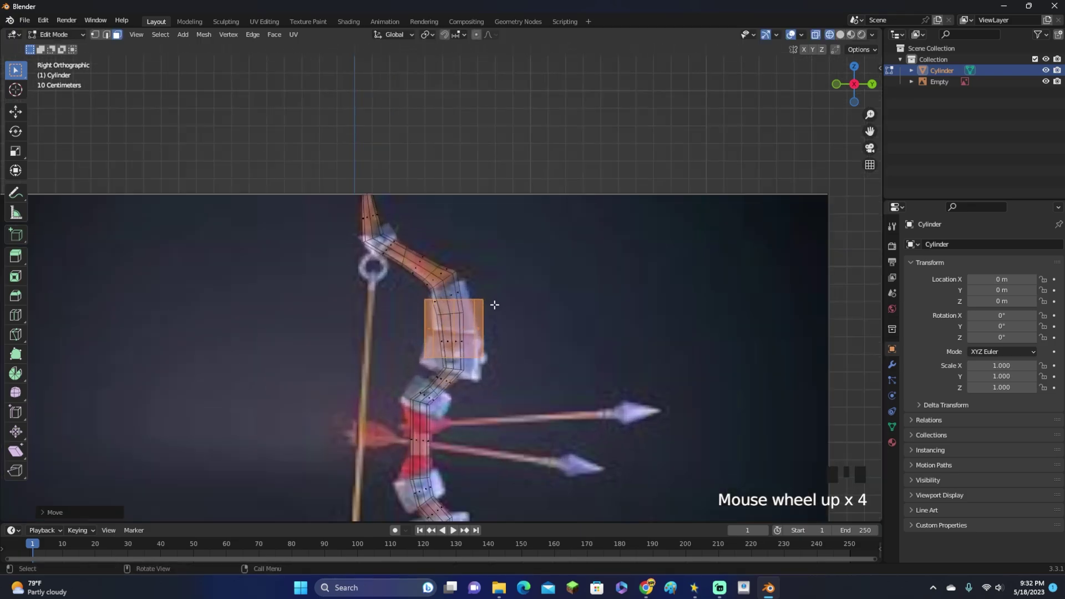
shift+middle_drag(560, 331, 539, 345)
scroll(585, 285, up, 2)
key(g)
click(587, 271)
key(s)
click(544, 293)
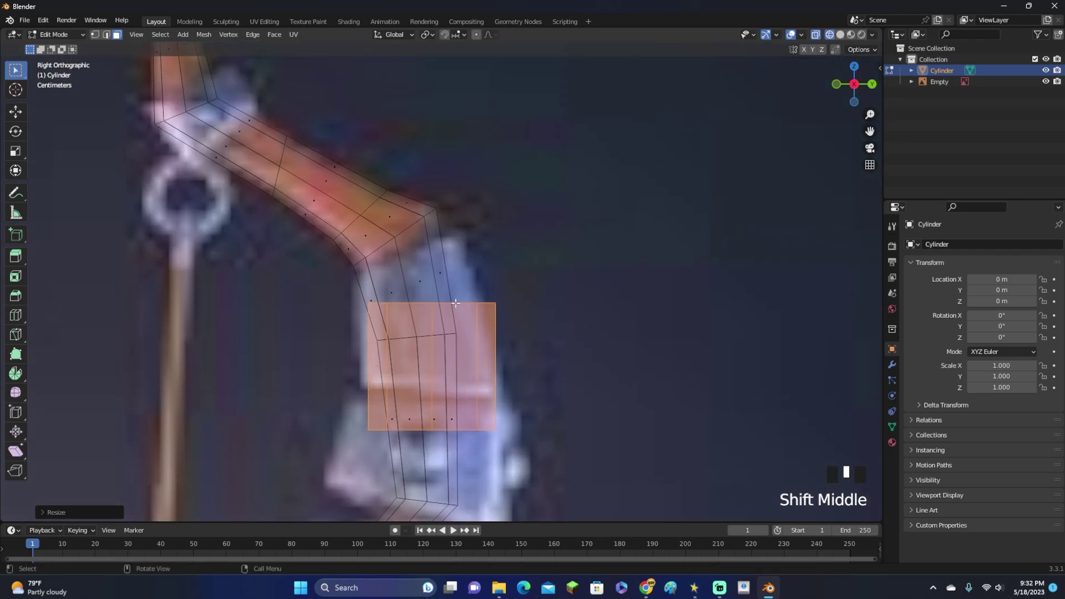
Tilt, raise, and narrow the block's top edge to match the limb's angle
click(456, 303)
key(r)
click(570, 255)
key(g)
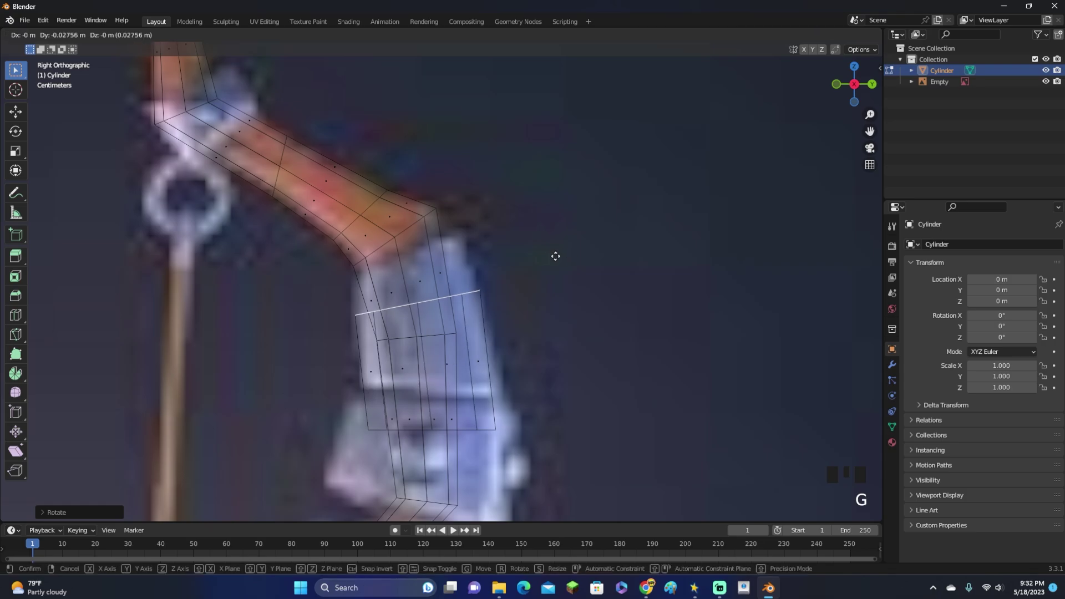
click(546, 201)
key(s)
click(533, 212)
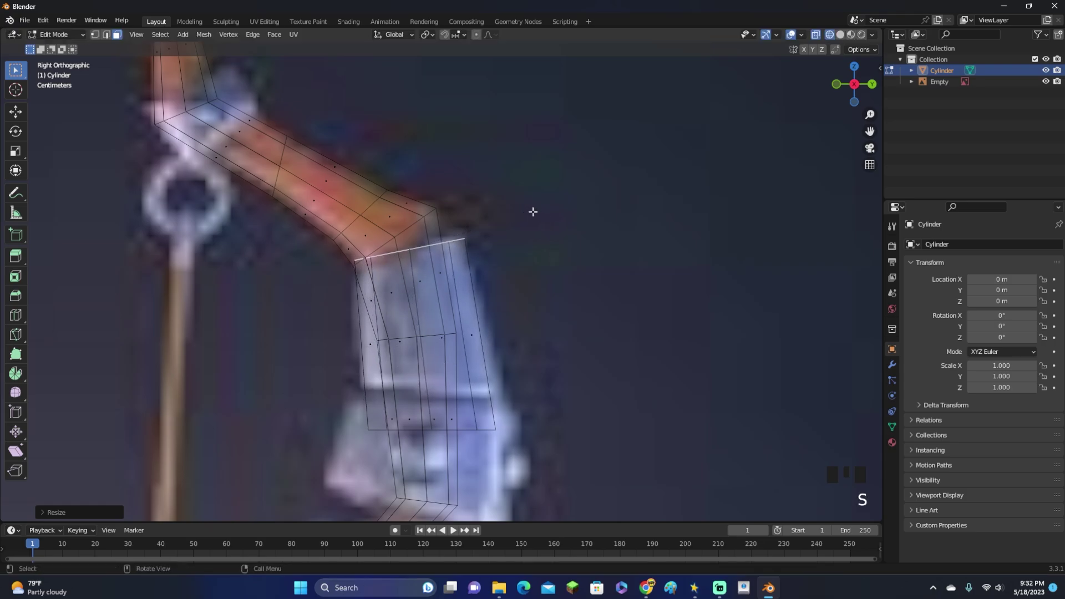
key(r)
click(532, 195)
key(g)
click(528, 198)
Raise, resize, and nudge the block's bottom edge into place
click(454, 423)
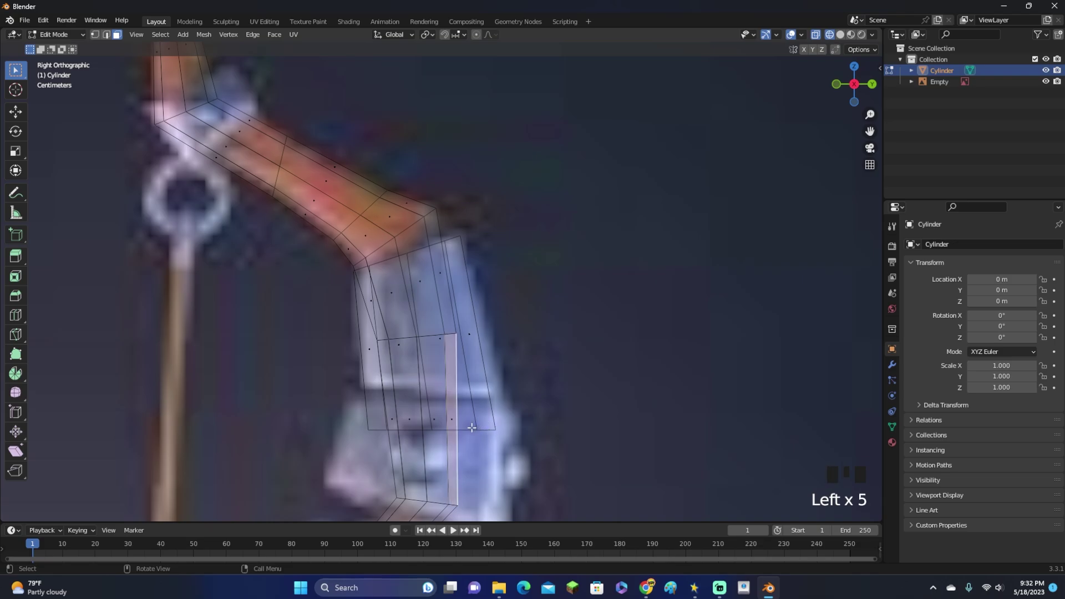
key(g)
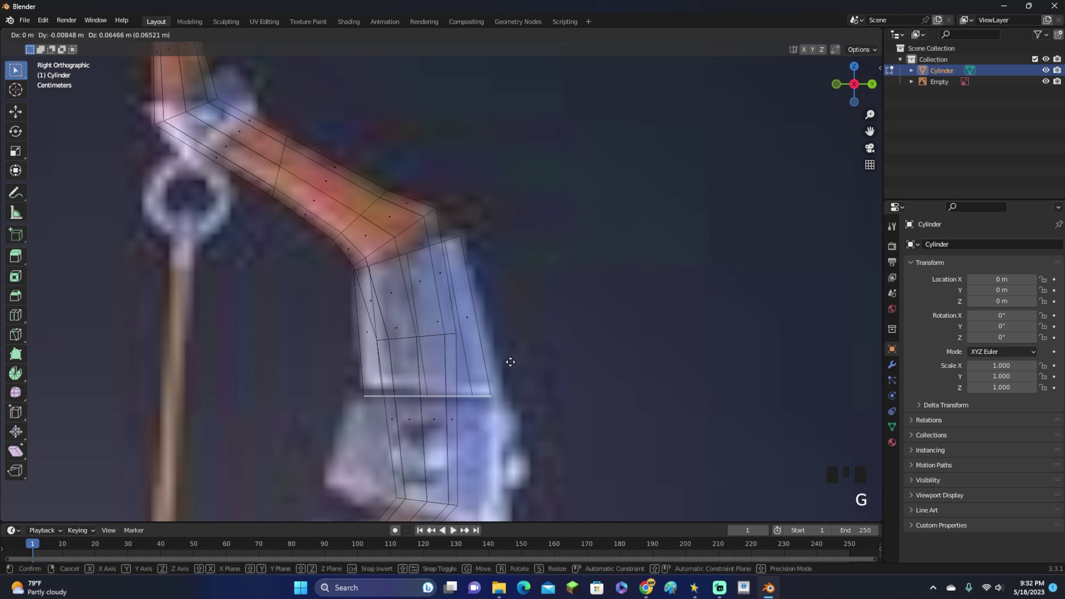
click(509, 359)
key(s)
key(g)
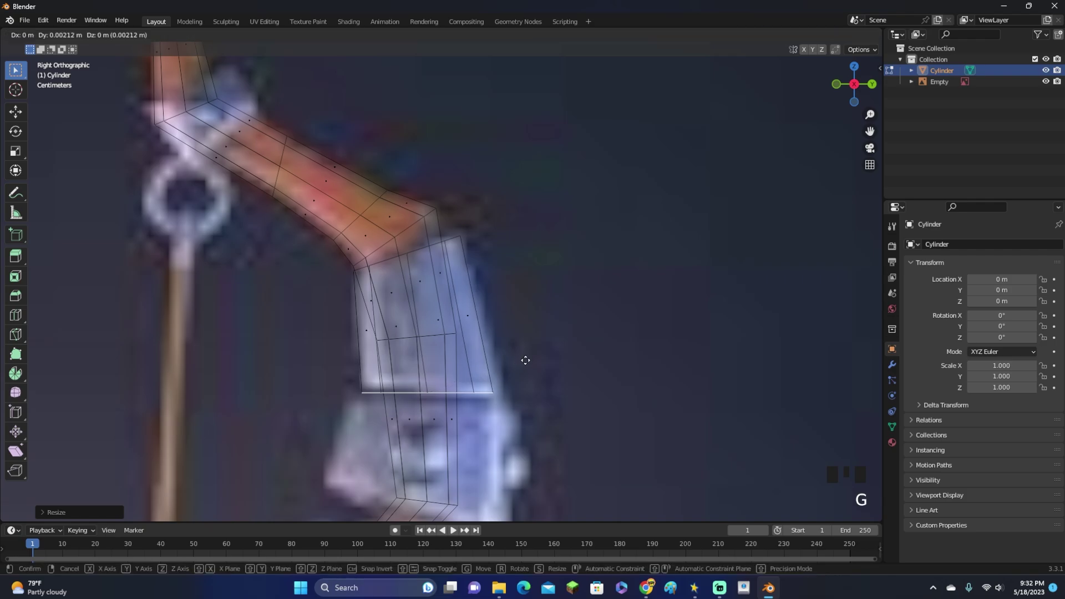
key(s)
click(531, 363)
shift+middle_drag(533, 364, 525, 359)
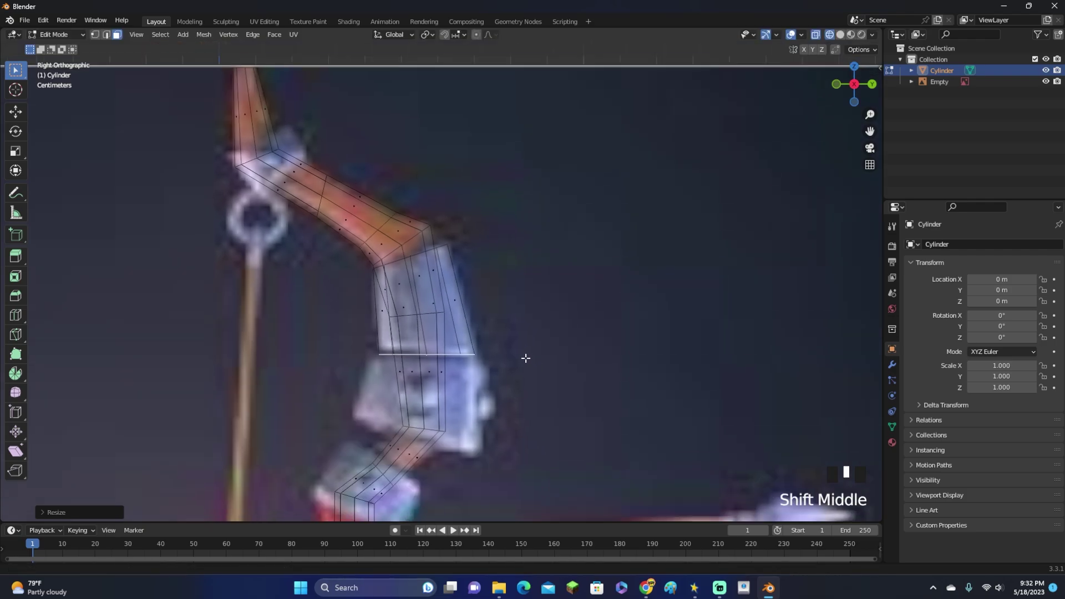
scroll(528, 337, up, 3)
Extrude a first ring from the bottom edge, then widen, tilt, and position it
key(e)
click(529, 339)
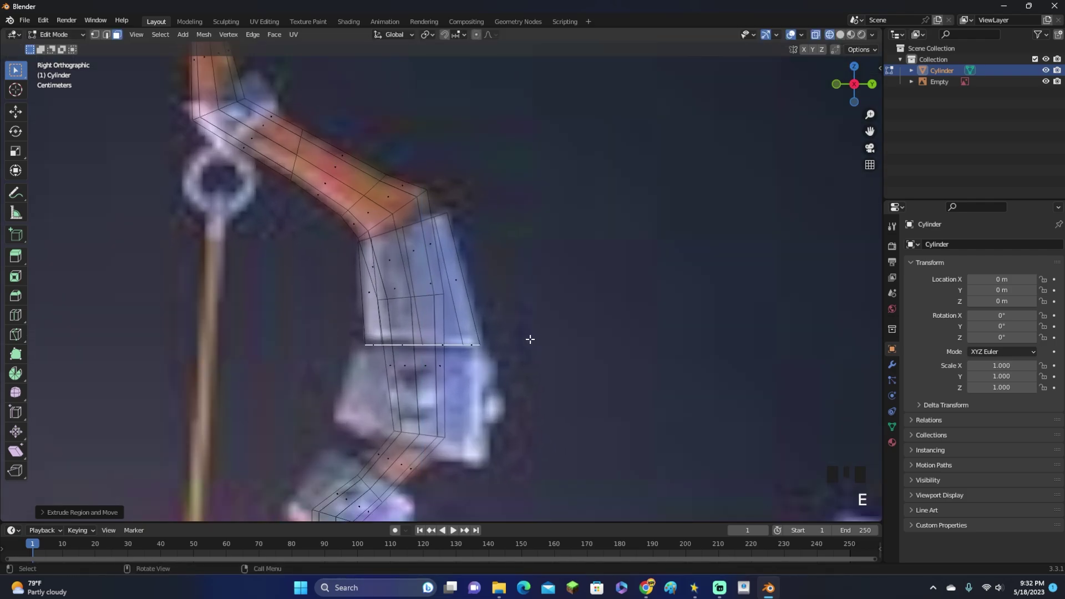
key(s)
click(548, 340)
key(r)
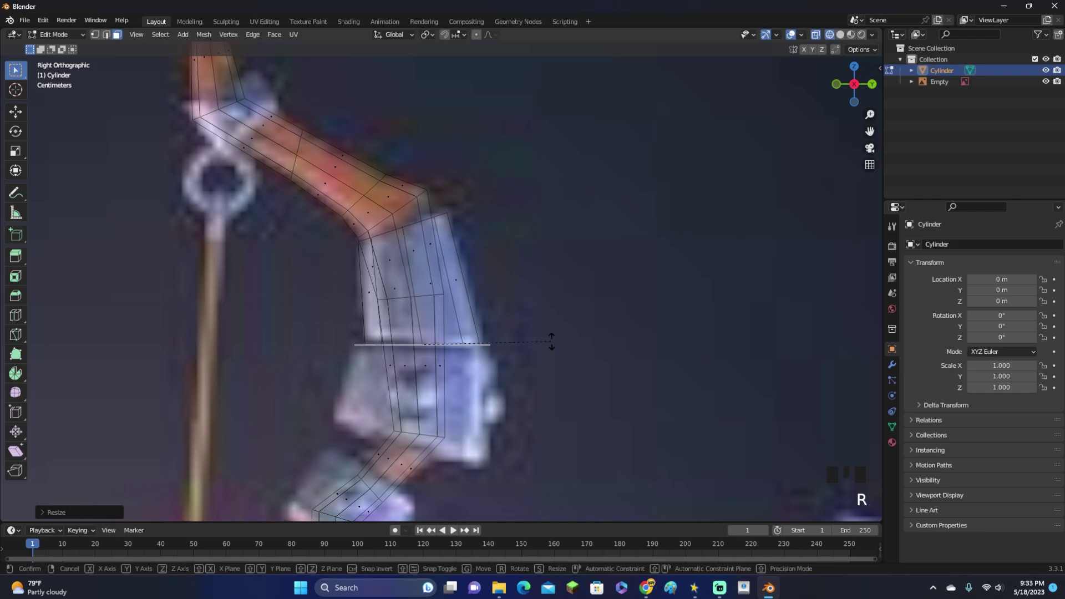
click(555, 356)
key(g)
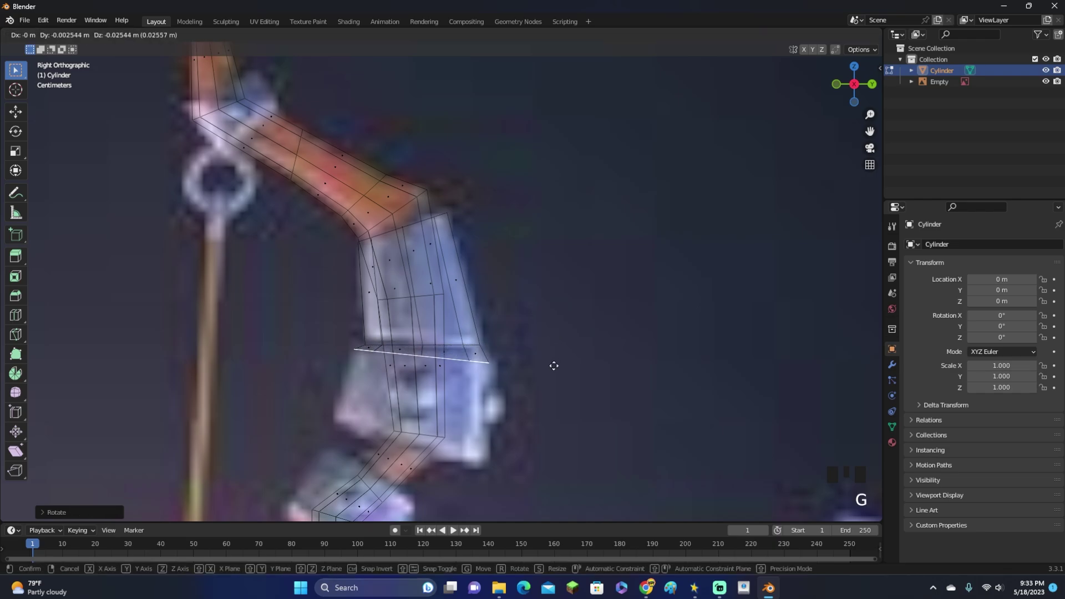
click(553, 366)
Extrude a second ring further down, then resize, tilt, and position it
key(e)
click(518, 435)
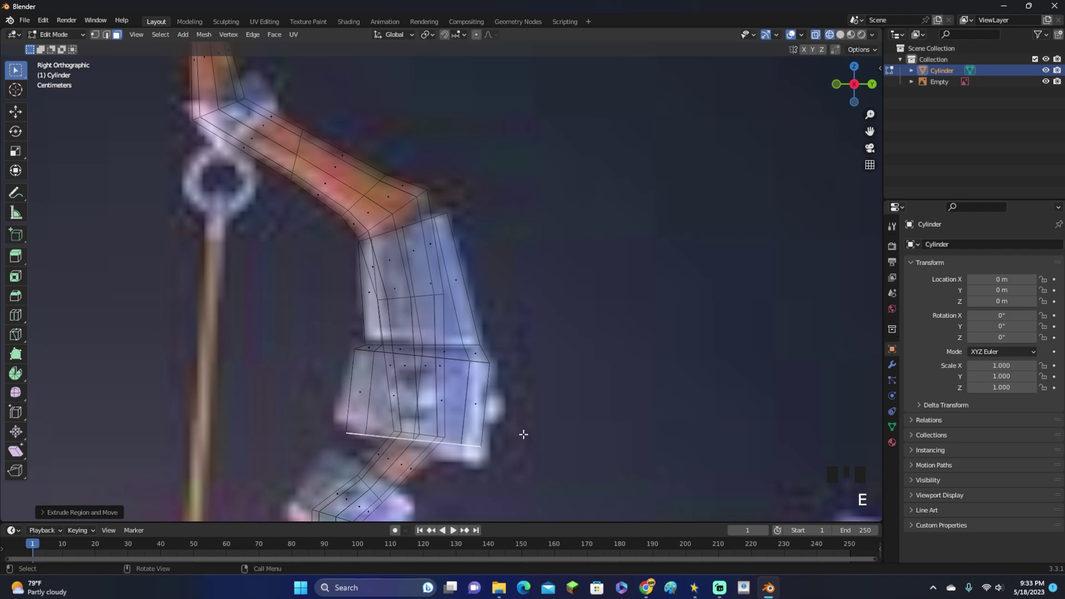
key(s)
click(540, 427)
key(r)
click(541, 426)
key(g)
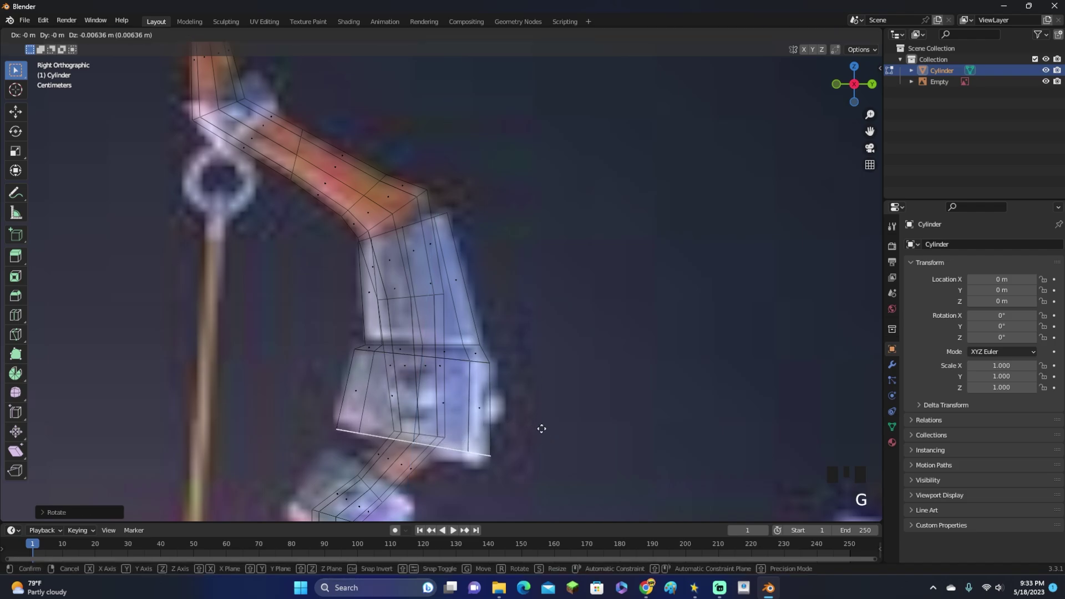
click(538, 431)
scroll(527, 416, down, 2)
scroll(623, 260, up, 2)
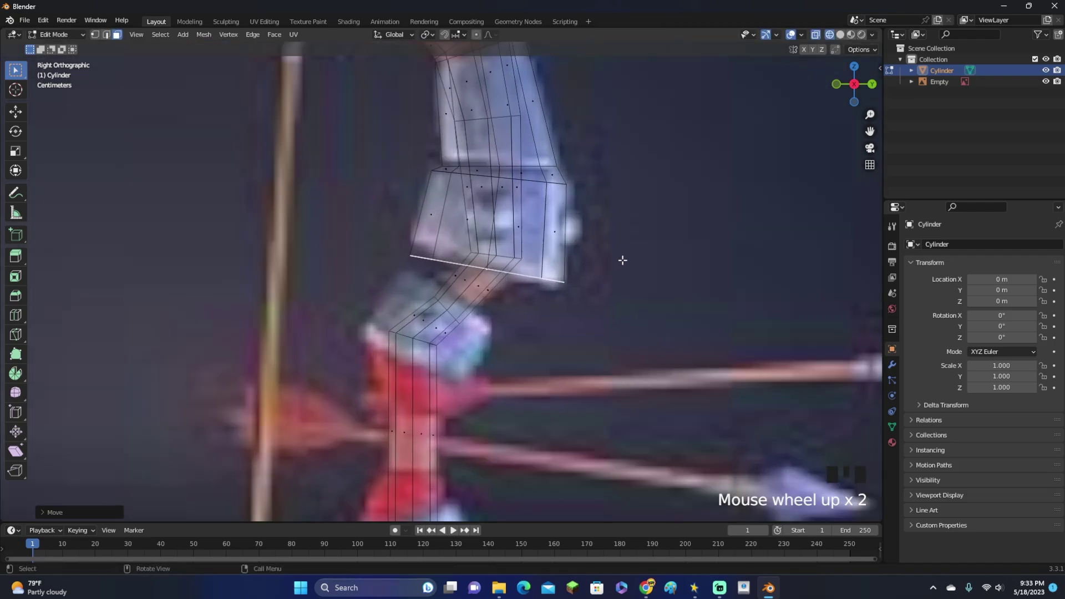
Extrude two more angled rings down the limb toward the grip
key(e)
click(571, 292)
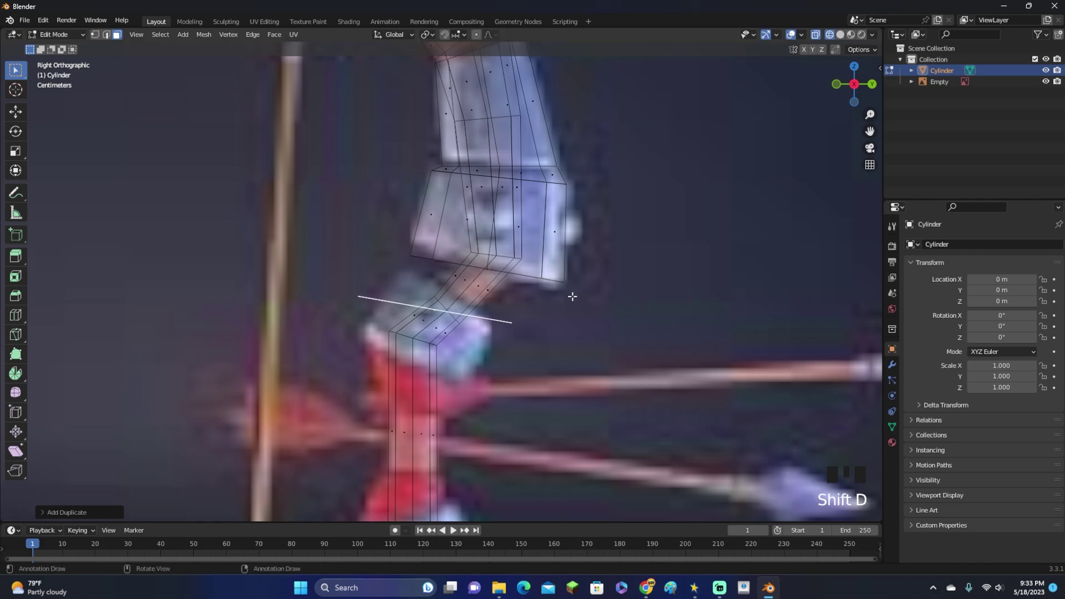
key(s)
click(513, 316)
key(r)
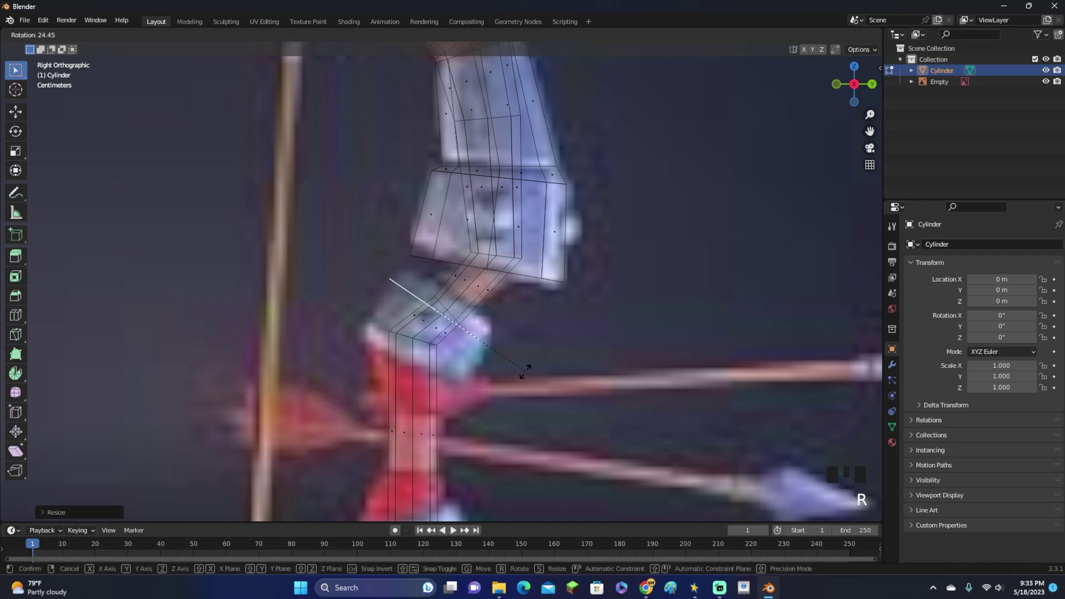
click(527, 370)
key(g)
click(540, 360)
key(e)
click(494, 425)
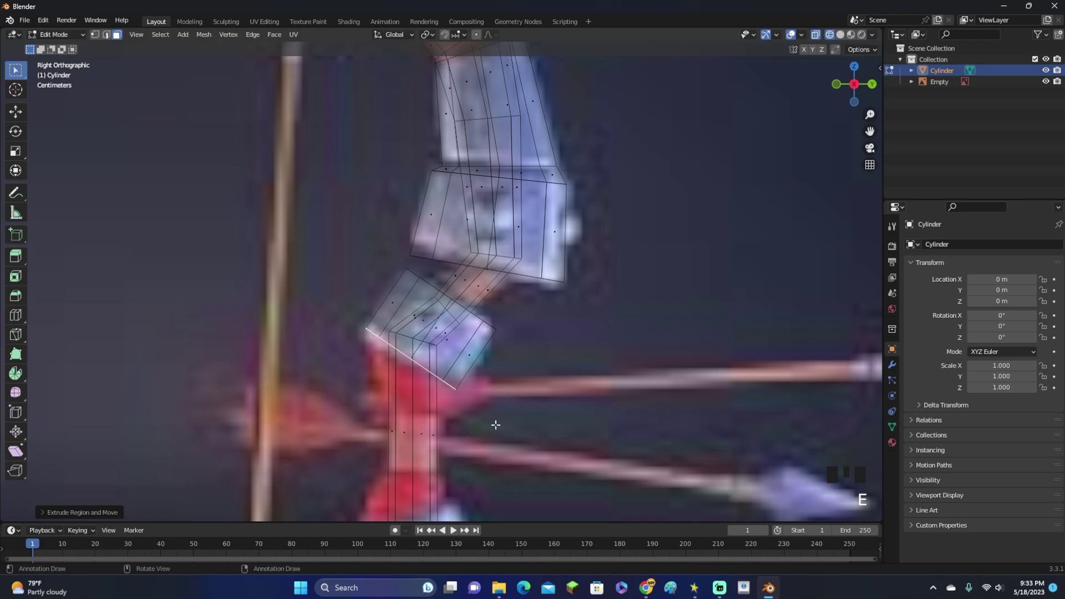
key(r)
click(516, 390)
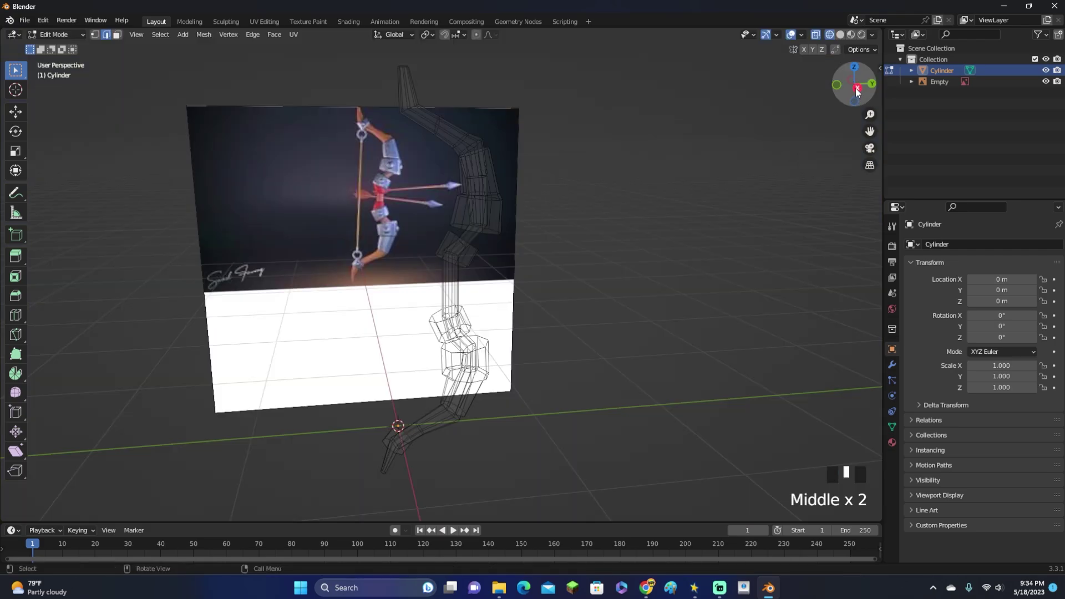
Switch to solid shading, reselect the bow, and return to mesh editing
click(855, 89)
scroll(580, 188, up, 2)
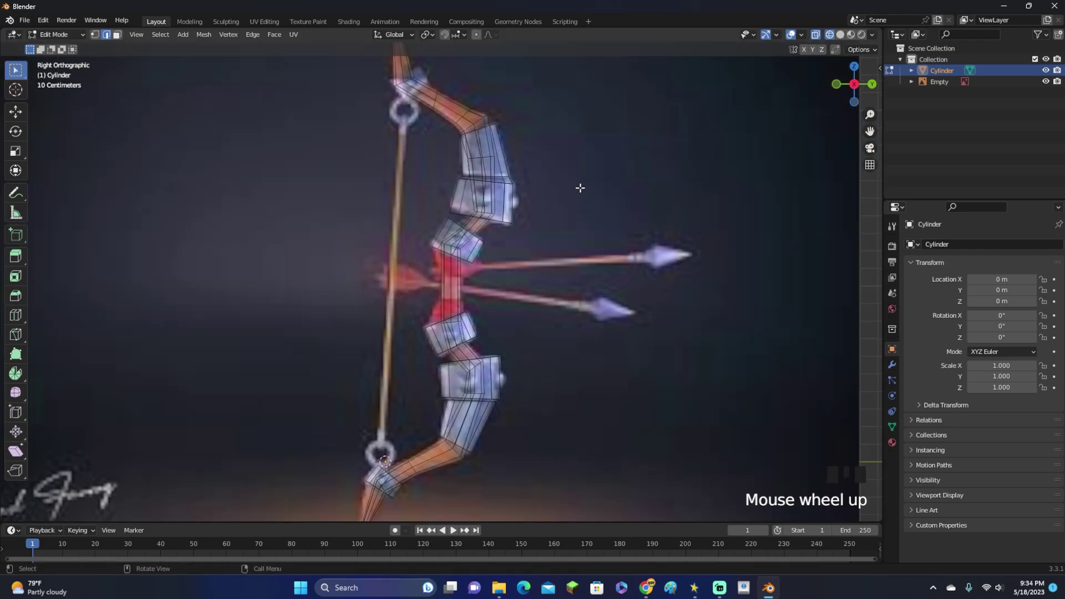
scroll(542, 231, down, 3)
key(z)
click(644, 247)
mouse_move(593, 243)
middle_down()
mouse_move(533, 256)
mouse_move(508, 244)
mouse_move(637, 238)
mouse_move(519, 332)
mouse_move(477, 299)
mouse_move(495, 176)
mouse_move(529, 325)
middle_up()
key(Tab)
click(509, 244)
click(463, 333)
scroll(491, 222, up, 3)
scroll(495, 176, down, 2)
scroll(529, 325, up, 1)
key(Tab)
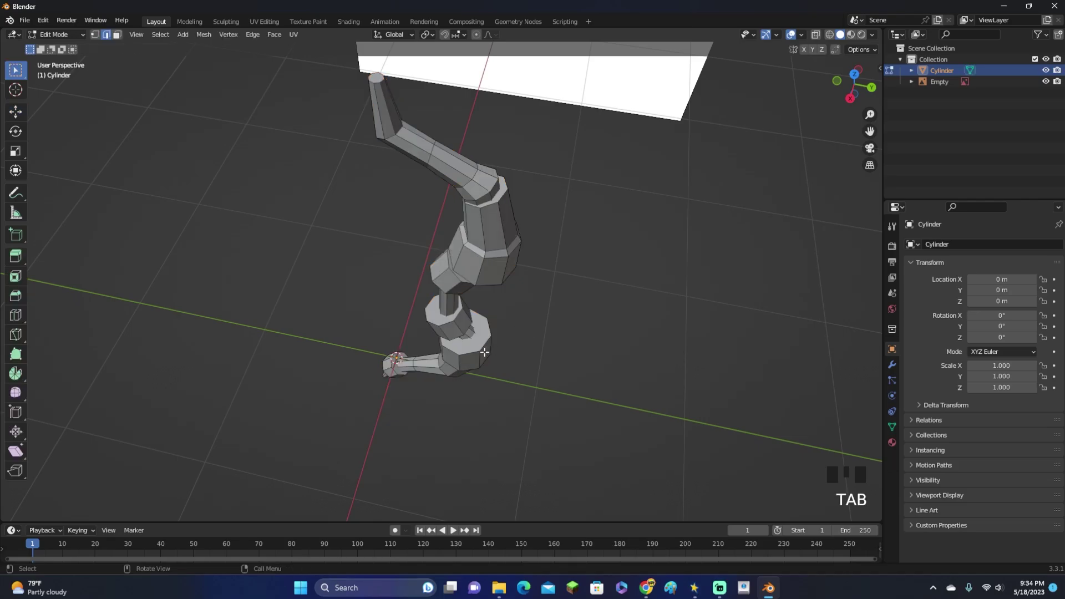
Bevel the face rings of the two lower joints on the limb
scroll(479, 345, down, 2)
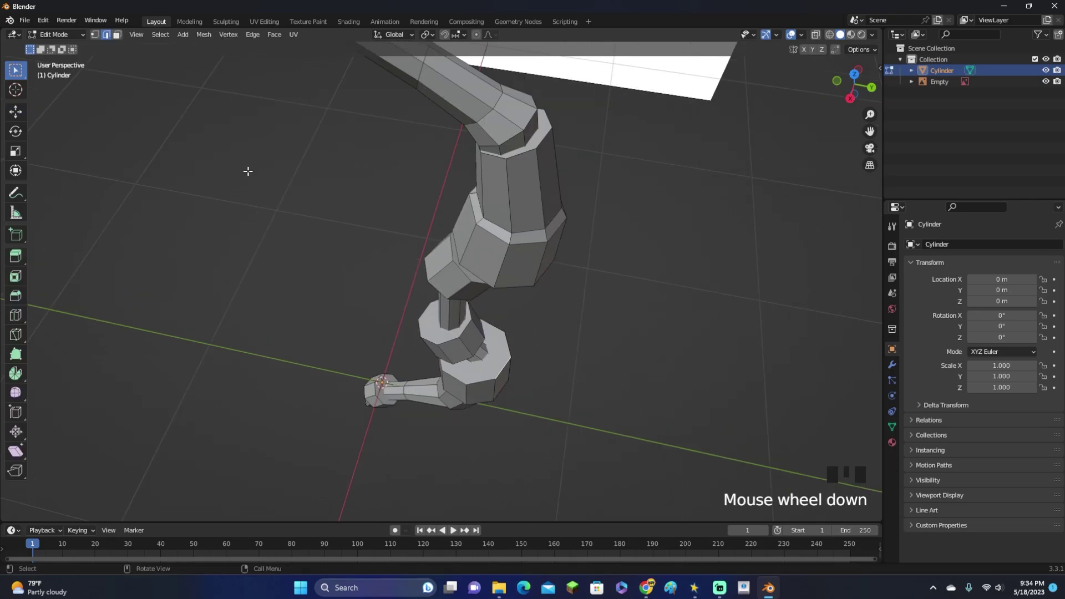
click(488, 363)
scroll(541, 373, up, 2)
shift+middle_drag(542, 373, 556, 251)
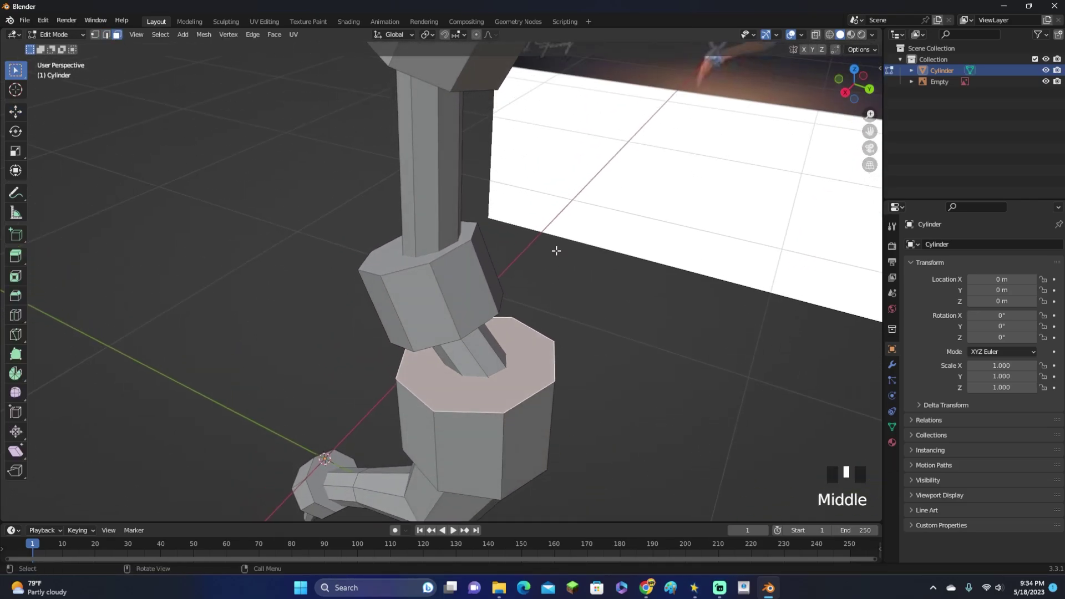
key(ctrl+b)
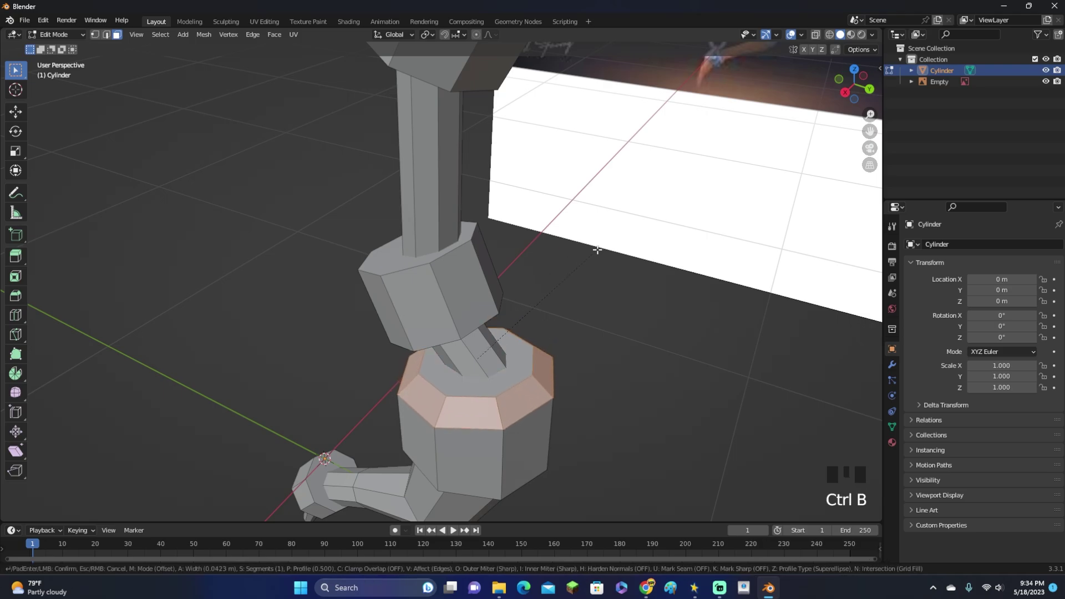
click(523, 254)
middle_drag(523, 255, 501, 348)
scroll(438, 343, down, 3)
shift+middle_drag(502, 348, 570, 307)
key(ctrl+b)
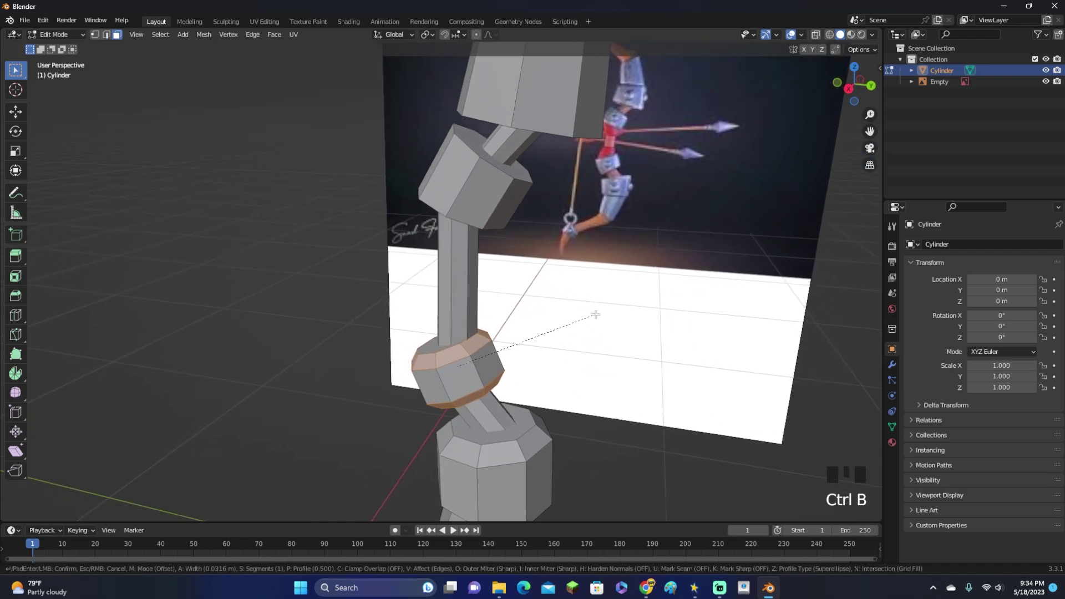
click(838, 117)
From the side view, shift the whole lower joint piece slightly
click(848, 89)
scroll(532, 392, up, 2)
shift+middle_drag(533, 392, 542, 359)
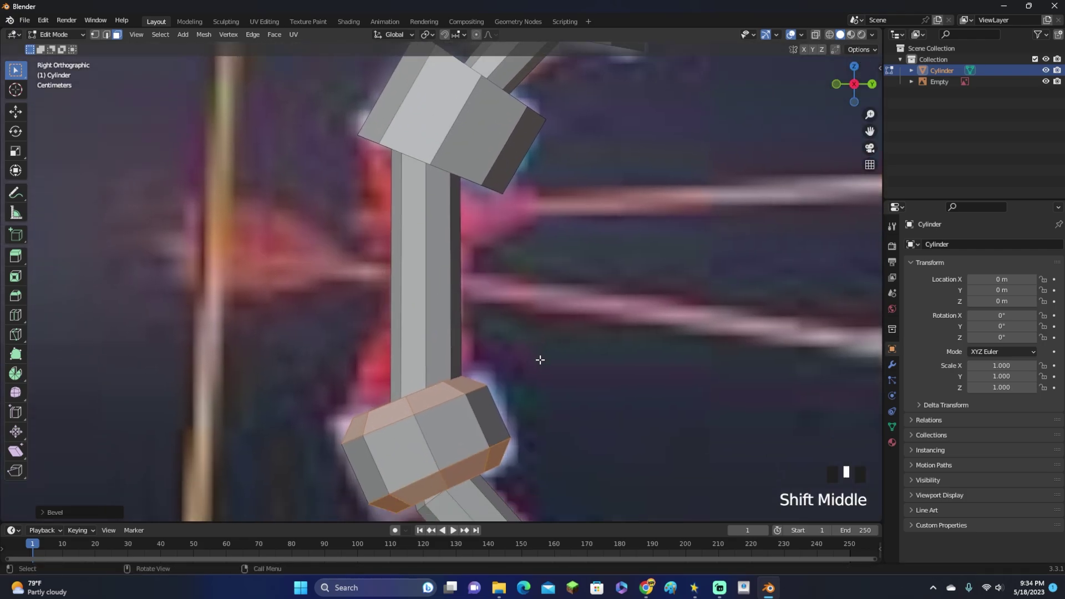
key(l)
key(g)
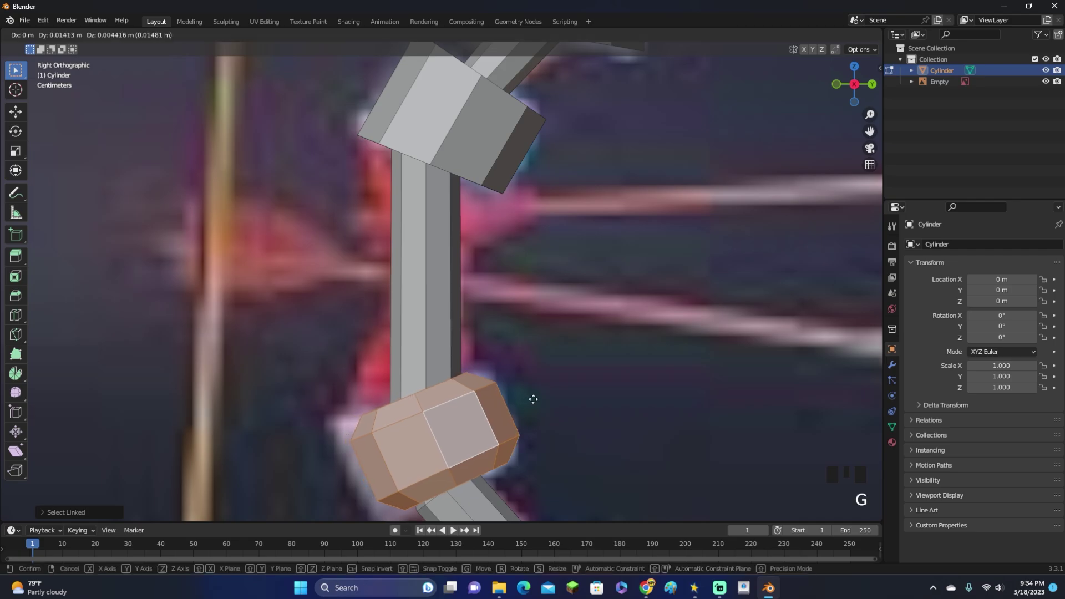
click(534, 399)
Bevel the joint's lower ring and the upper block's bottom edge, then slightly scale a ring
shift+middle_drag(535, 154, 407, 352)
shift+click(420, 353)
key(ctrl+b)
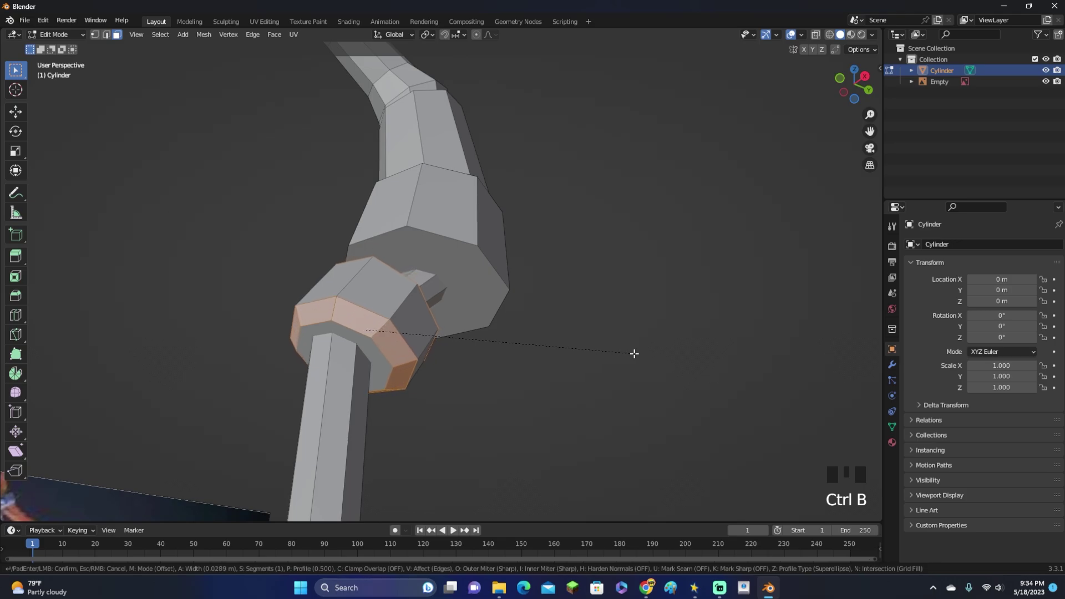
click(632, 354)
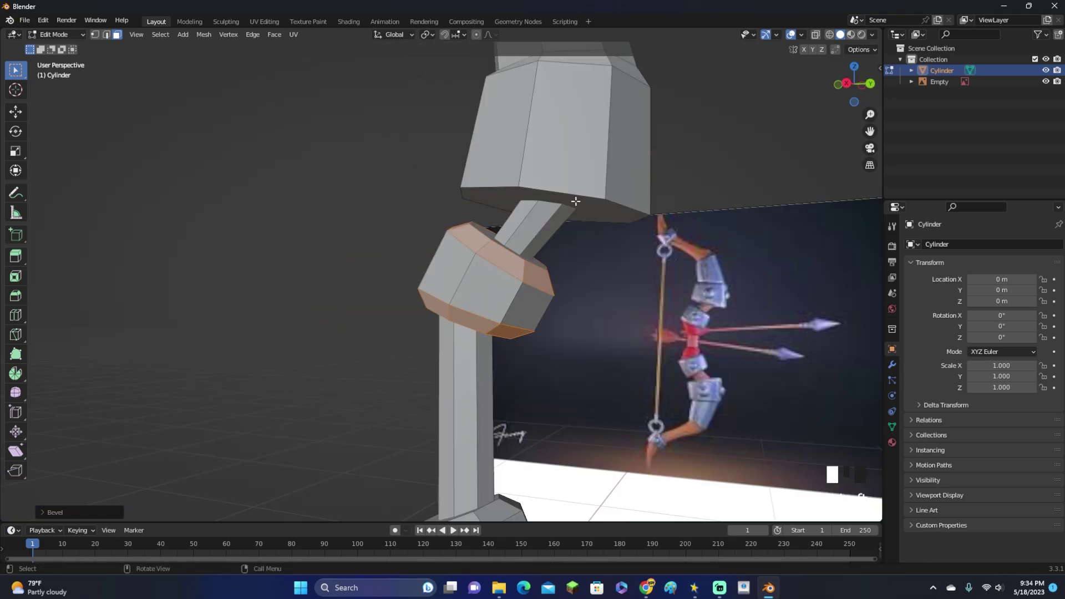
click(576, 201)
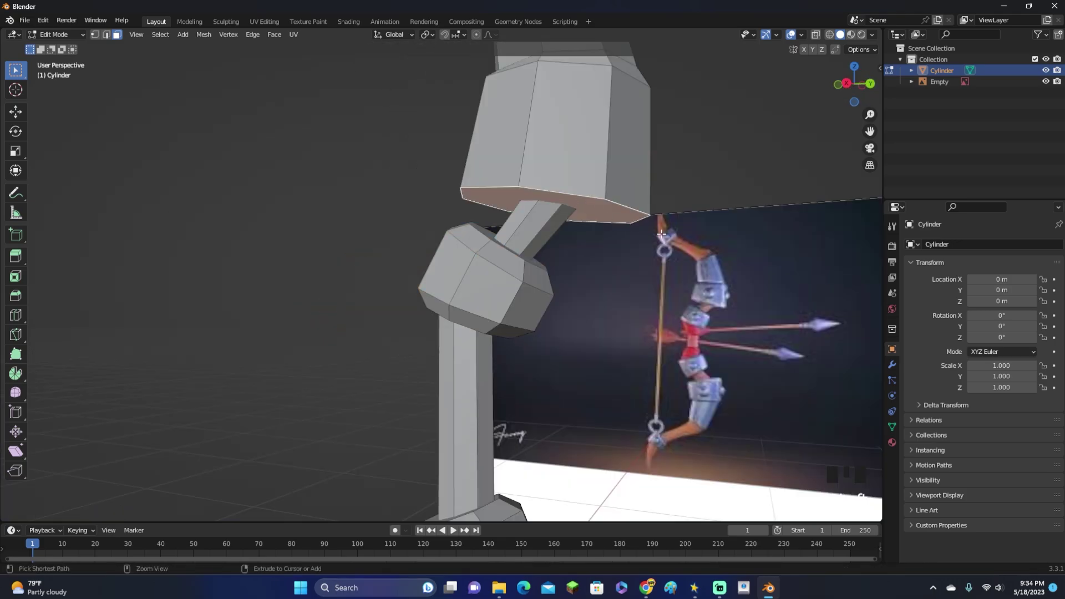
key(ctrl+b)
click(688, 240)
middle_drag(688, 240, 585, 301)
key(ctrl+b)
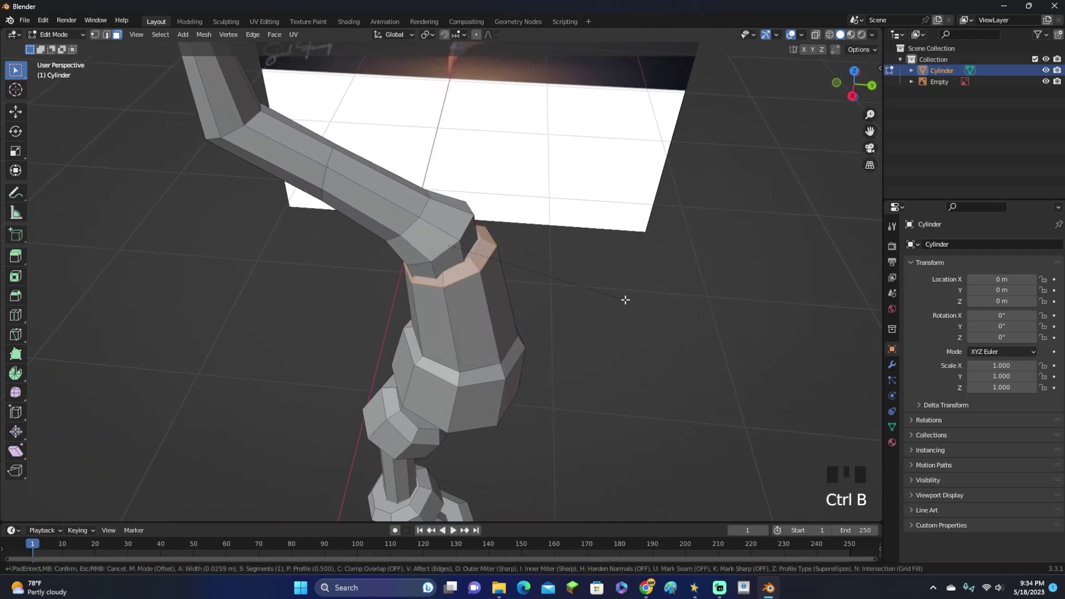
click(625, 300)
key(s)
click(652, 292)
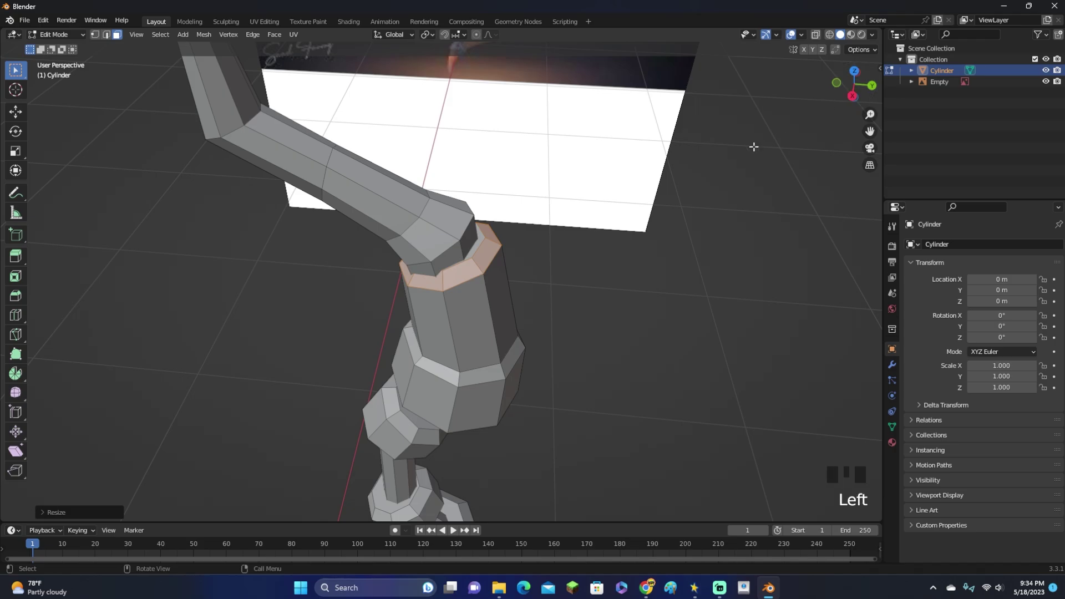
From the side view, duplicate the knob at the bow's lower tip
click(507, 331)
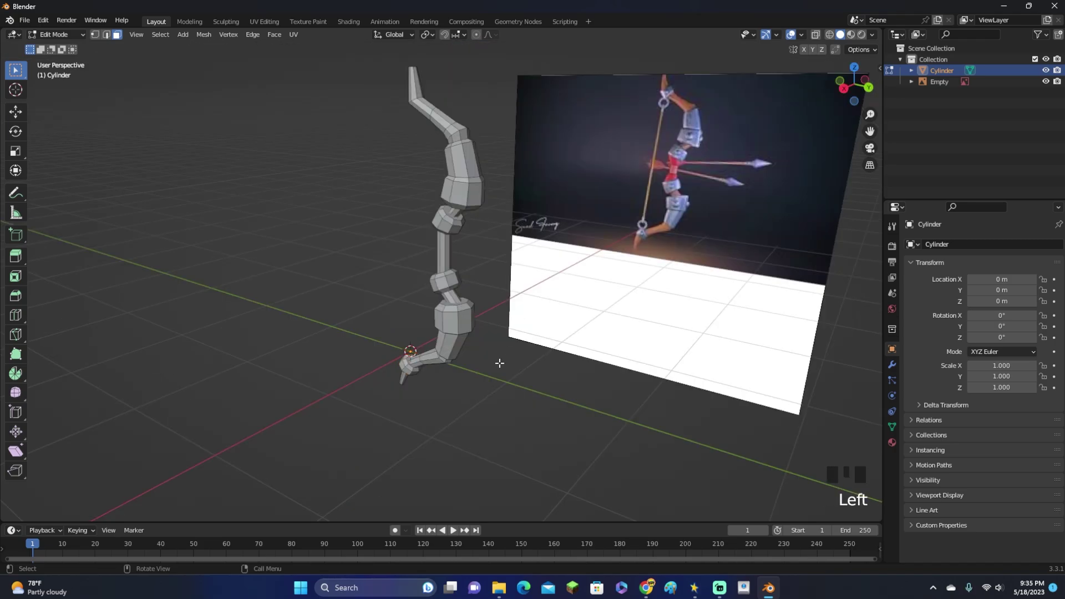
middle_drag(539, 366, 735, 134)
scroll(735, 134, up, 2)
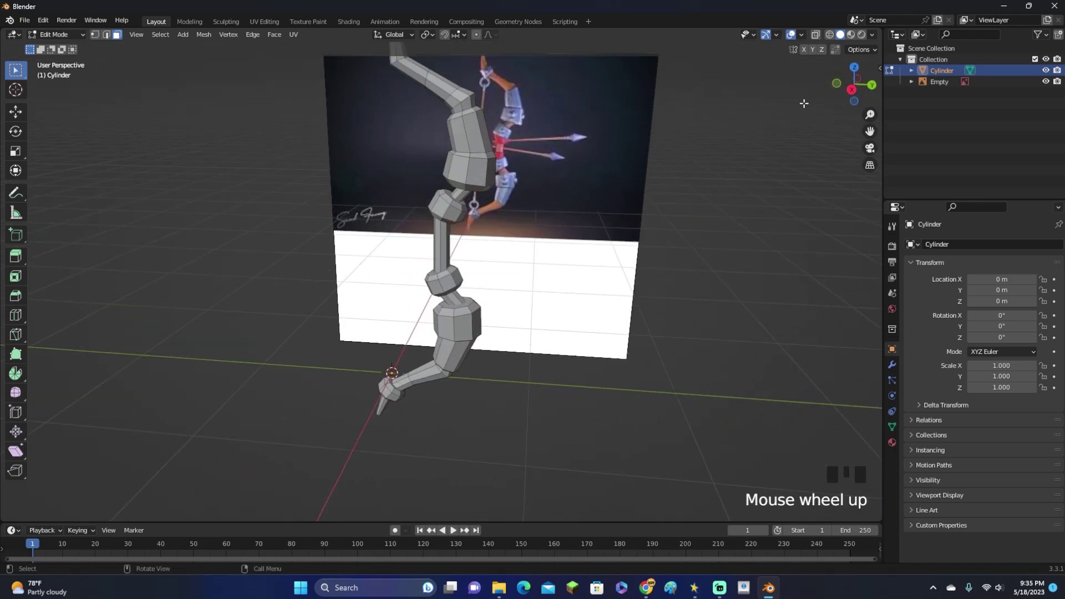
click(851, 92)
scroll(537, 150, down, 3)
shift+middle_drag(537, 149, 540, 255)
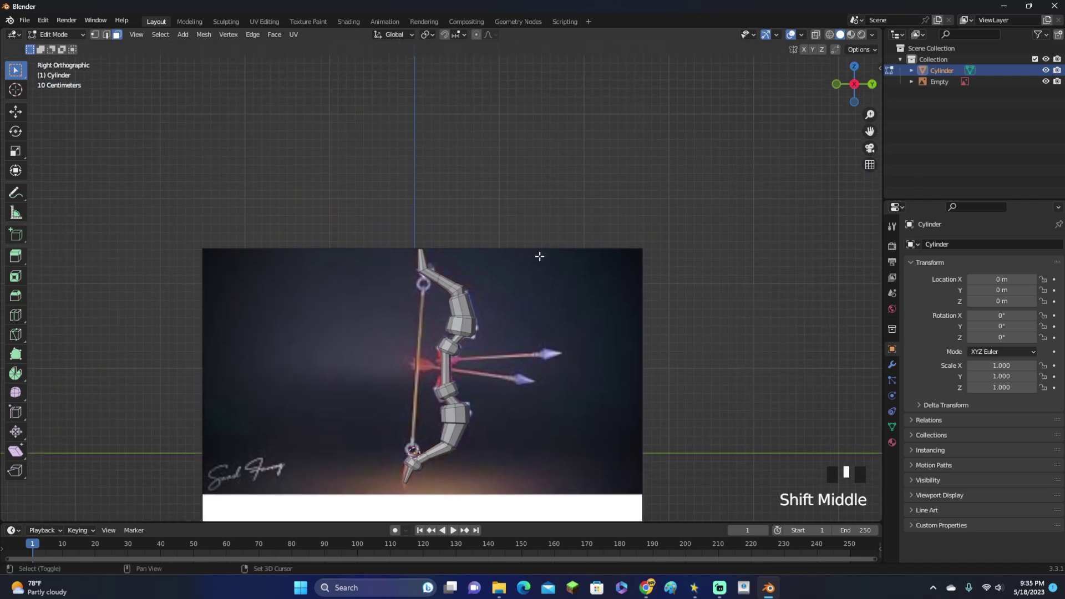
scroll(422, 265, up, 2)
scroll(422, 265, up, 6)
scroll(423, 265, down, 4)
shift+middle_drag(417, 515, 472, 363)
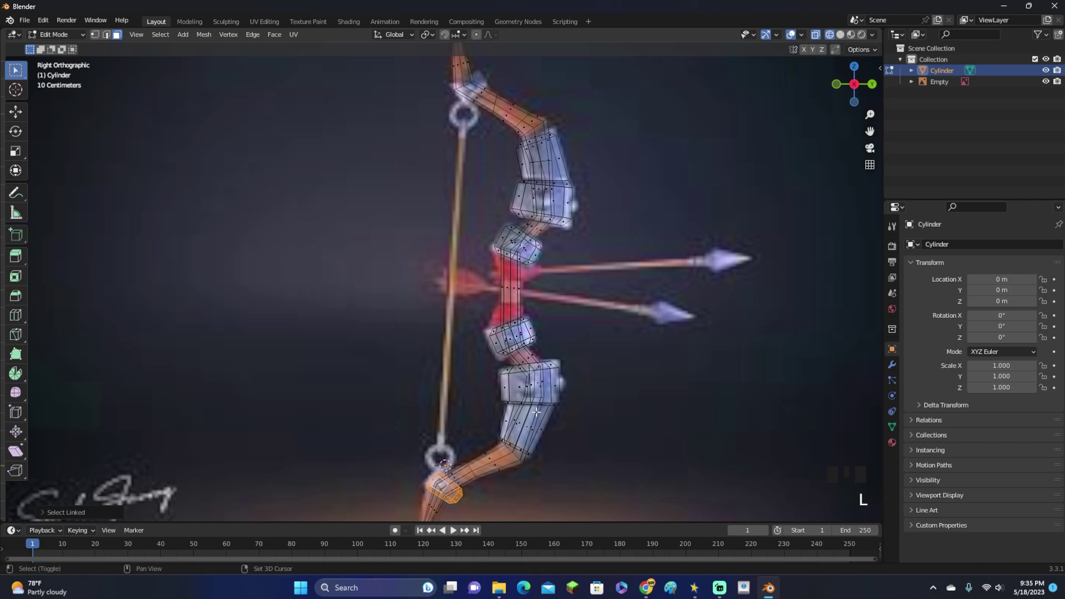
key(shift+d)
click(557, 46)
Rotate the copied knob, move it onto the upper tip, and resize it
shift+middle_drag(558, 46, 484, 316)
scroll(485, 340, up, 4)
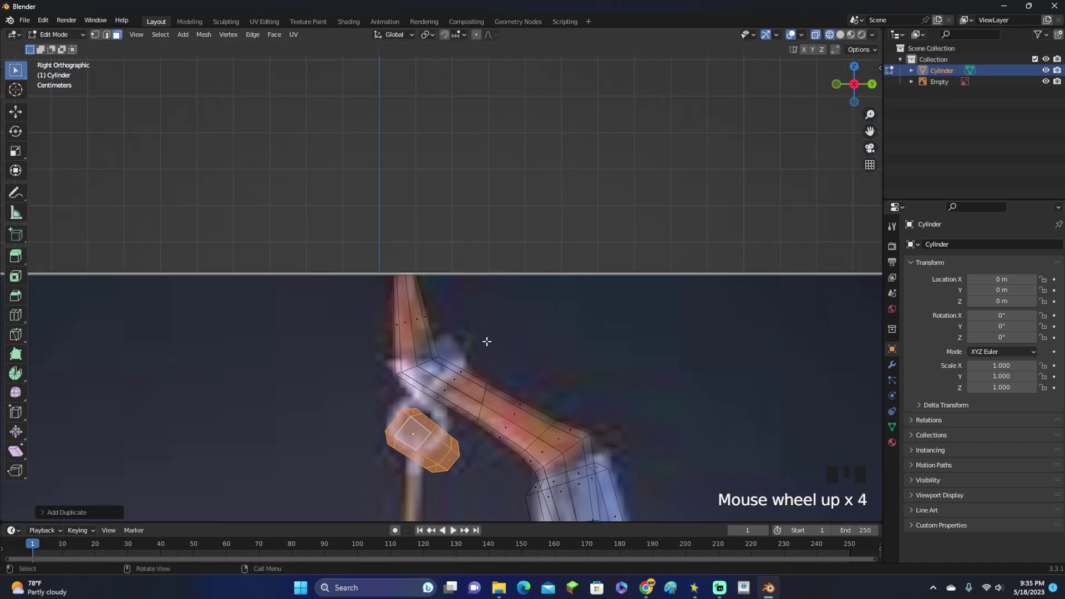
key(r)
click(368, 345)
key(g)
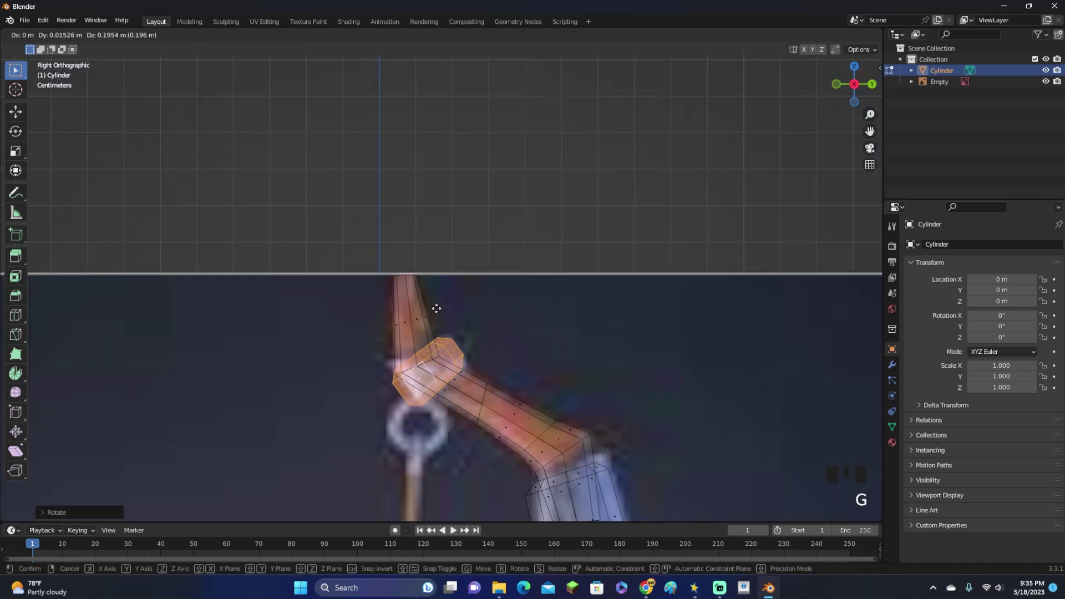
click(438, 309)
key(s)
click(454, 303)
Switch to solid shading and orbit back to a perspective view of the bow
key(z)
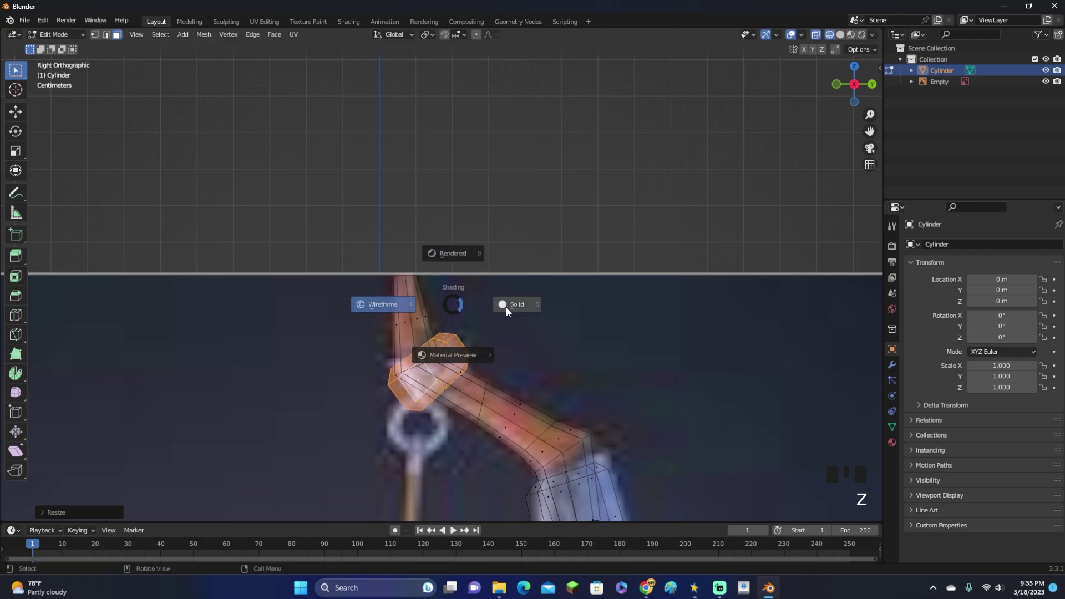
click(505, 307)
mouse_move(518, 273)
middle_down()
mouse_move(580, 161)
mouse_move(452, 274)
mouse_move(532, 245)
mouse_move(453, 250)
middle_up()
scroll(541, 275, up, 2)
scroll(452, 274, up, 3)
scroll(532, 245, down, 5)
scroll(532, 248, up, 2)
scroll(532, 248, up, 3)
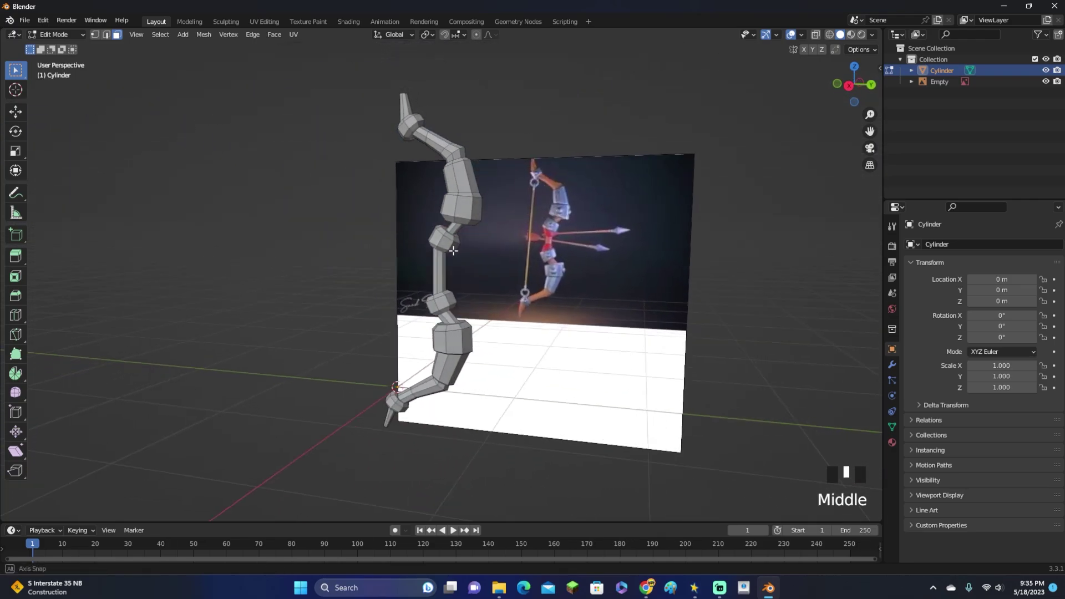
Add a cylinder rotated 90°, shrink it, and place it beside the bow
click(849, 86)
shift+scroll(672, 138, down, 1)
scroll(490, 219, down, 5)
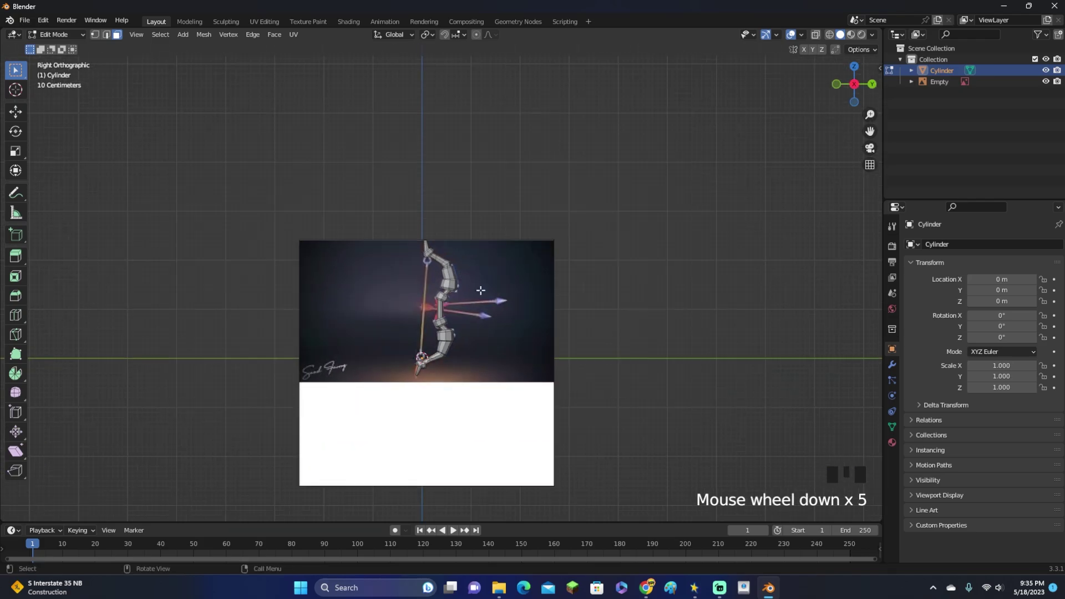
shift+scroll(490, 219, up, 1)
scroll(490, 219, up, 6)
shift+middle_drag(491, 219, 439, 381)
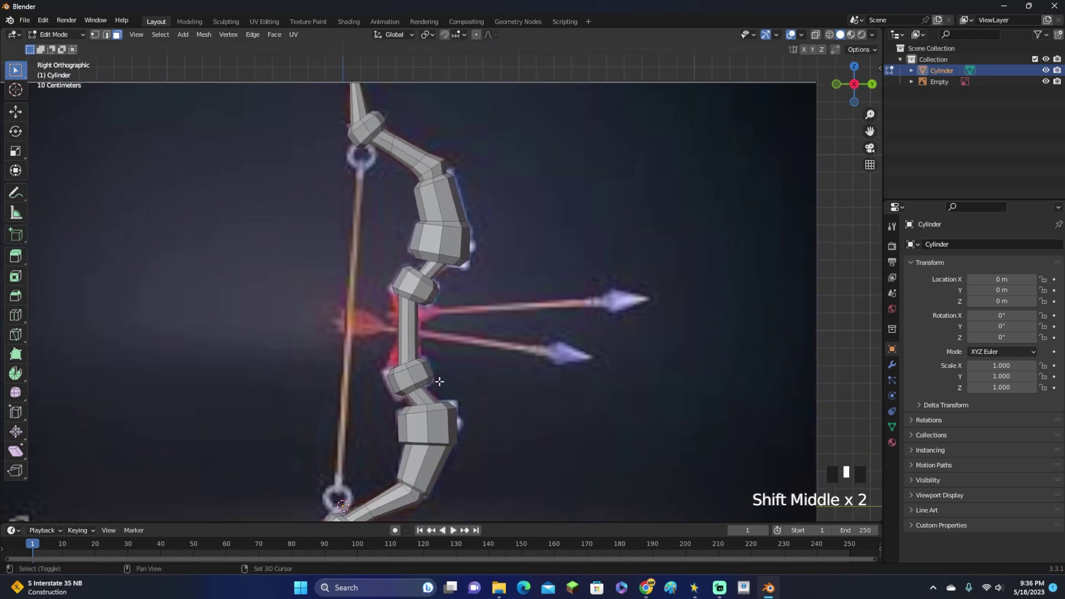
key(shift+a)
click(441, 382)
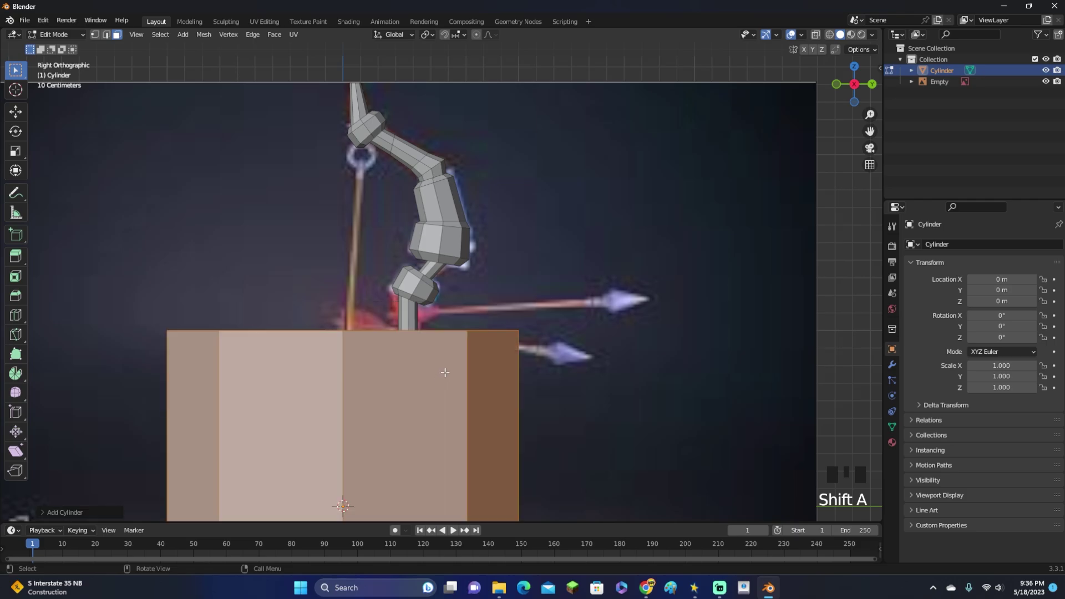
scroll(546, 311, down, 3)
text(r)
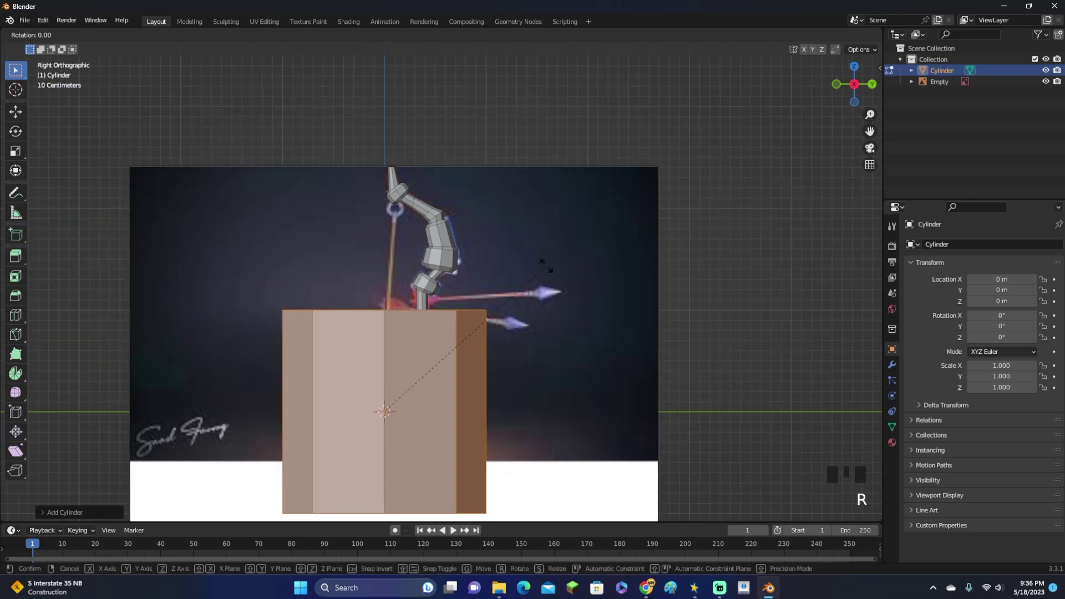
text(90)
key(Return)
key(s)
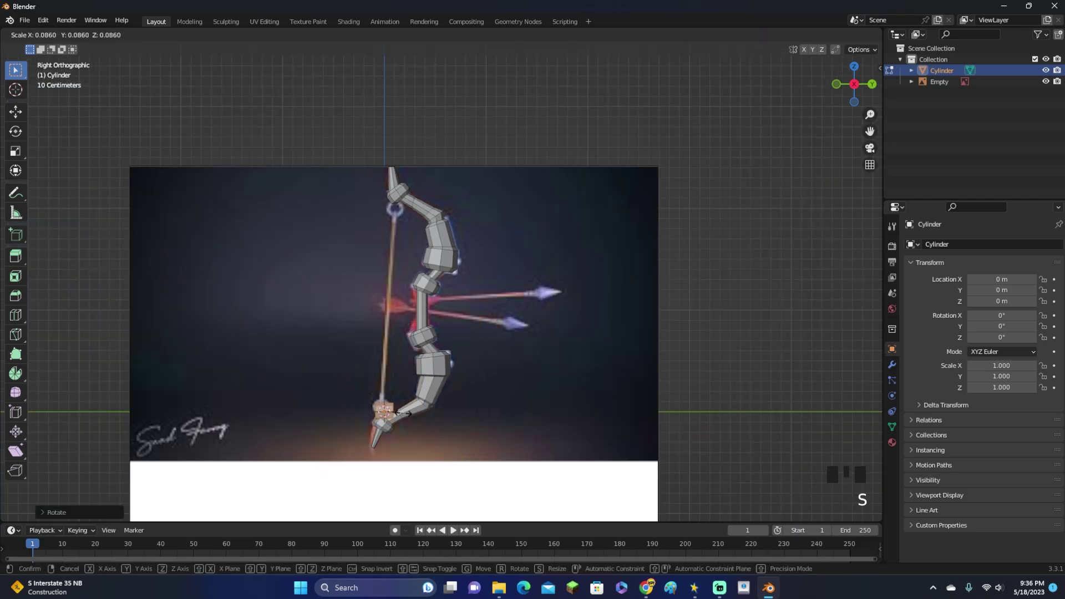
click(400, 413)
key(g)
click(502, 260)
Bevel one end face of the small cylinder
middle_drag(502, 260, 538, 178)
scroll(538, 179, up, 4)
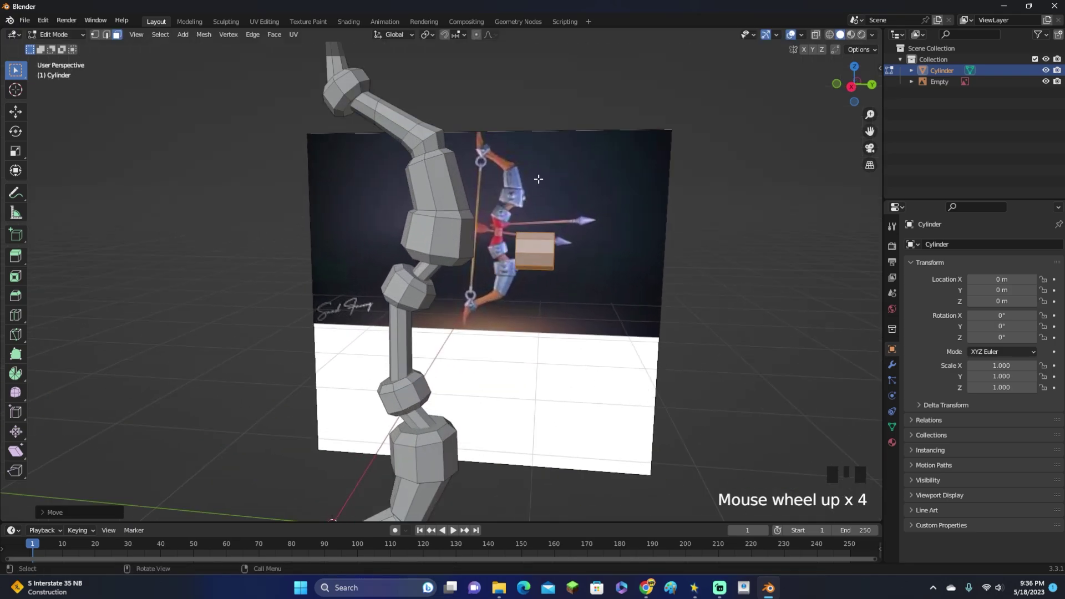
click(853, 91)
scroll(664, 198, up, 2)
shift+middle_drag(663, 197, 594, 326)
click(489, 321)
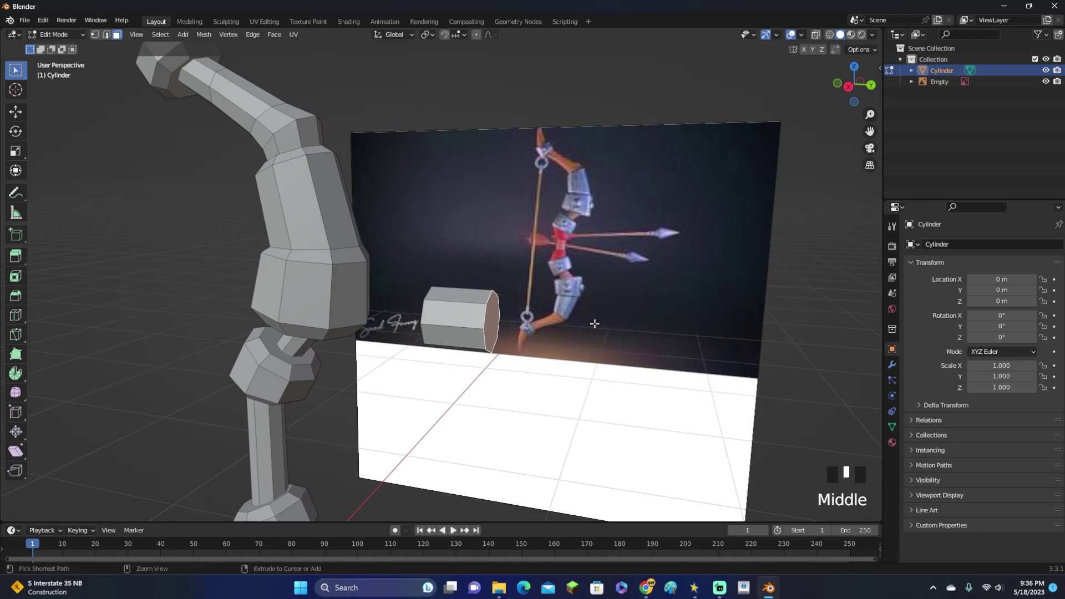
key(ctrl+b)
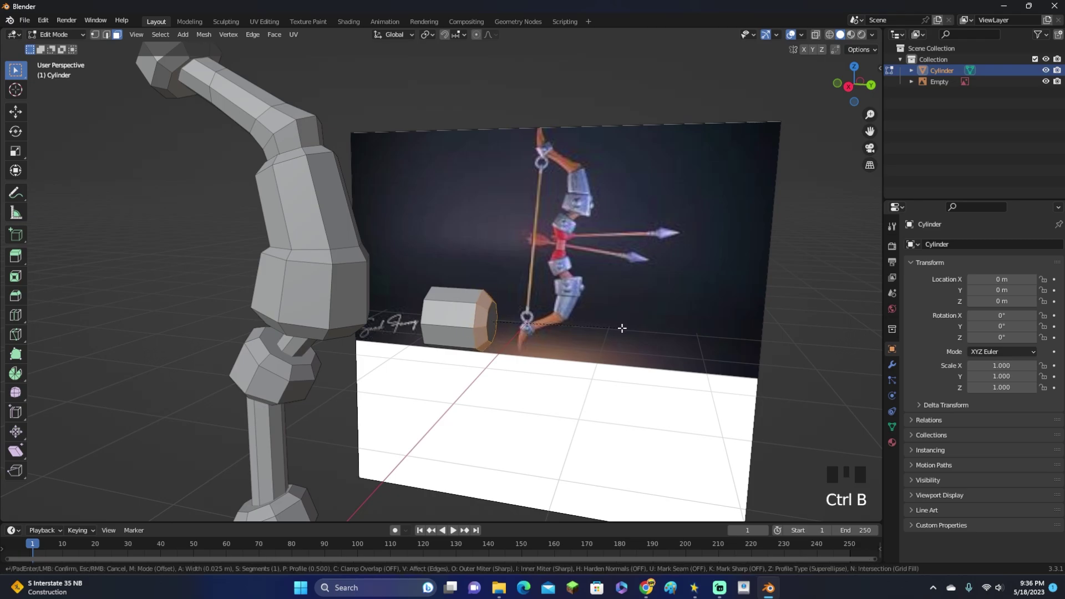
click(623, 329)
Stretch the cylinder by moving its other end face outward
middle_drag(623, 329, 672, 351)
click(532, 335)
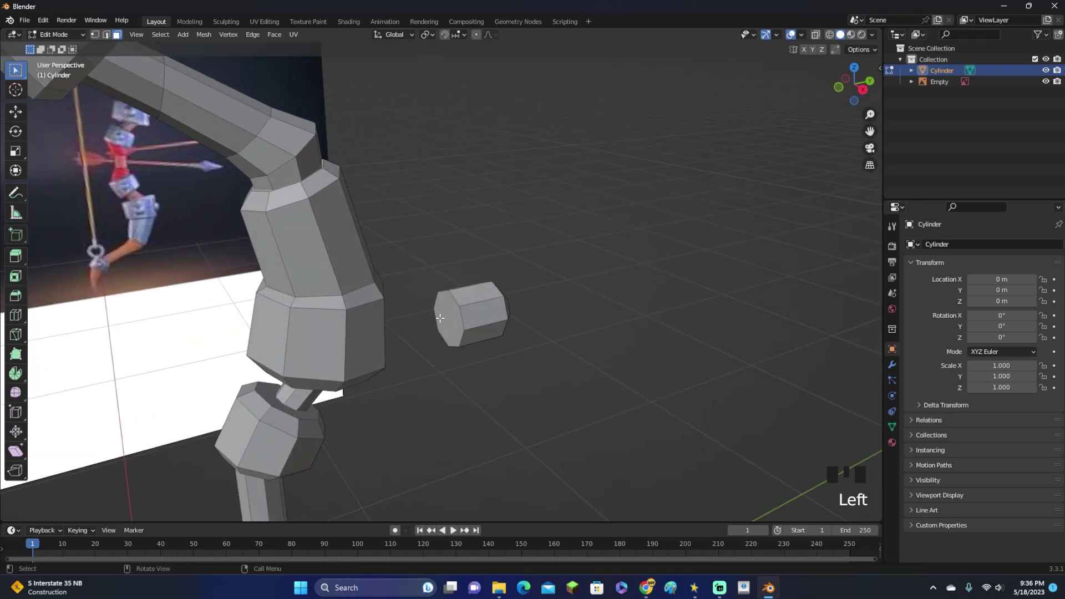
click(450, 320)
middle_drag(450, 320, 420, 320)
click(15, 112)
drag(460, 316, 497, 318)
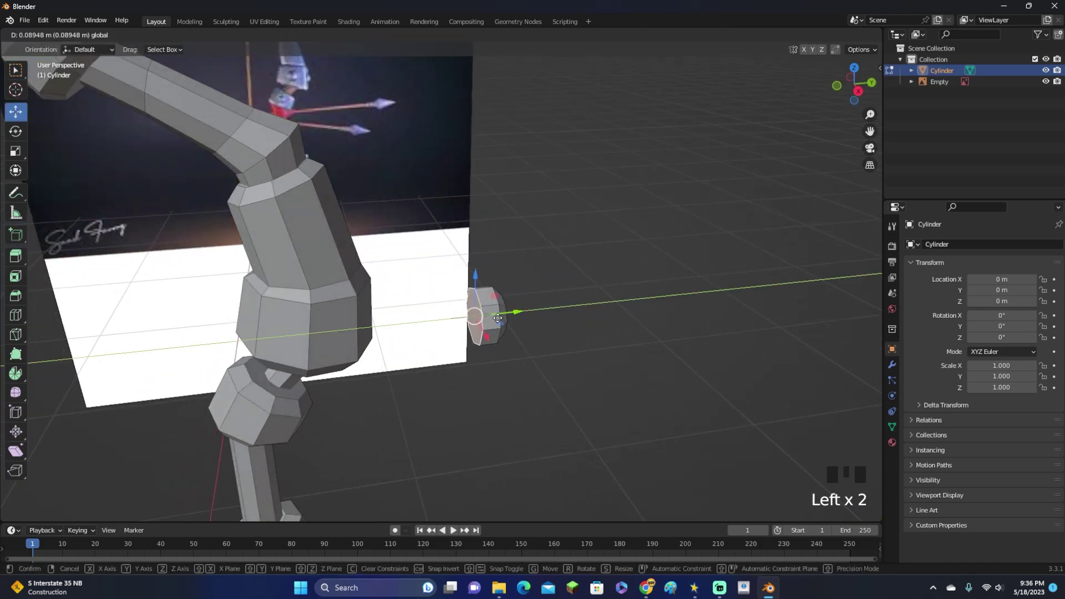
click(499, 318)
Scale the whole cylinder piece and seat it against the bow limb
key(ctrl+l)
click(858, 91)
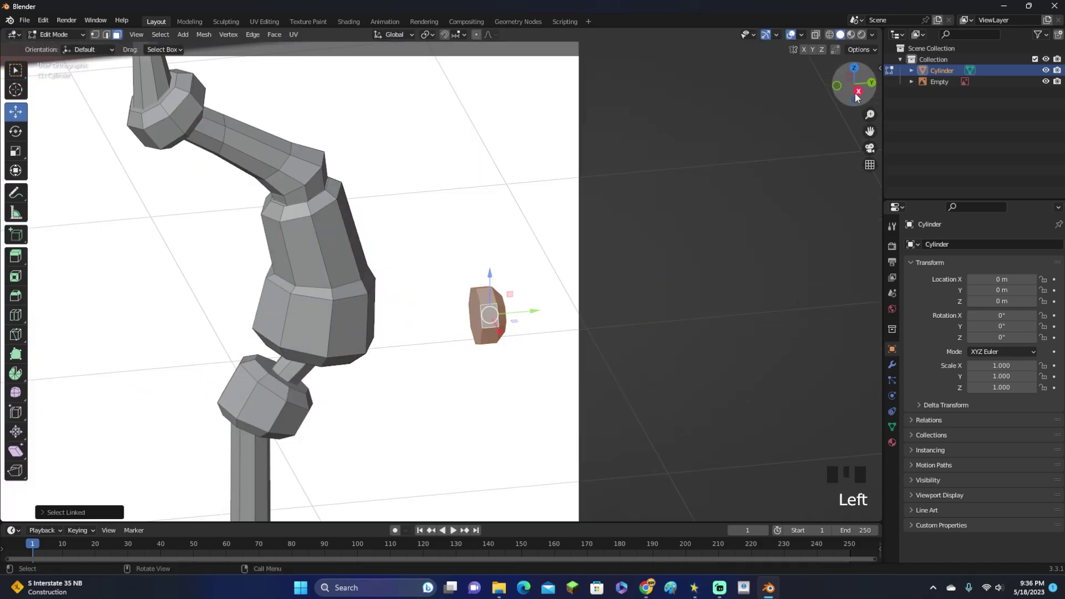
key(s)
click(626, 276)
shift+middle_drag(599, 280, 654, 300)
key(g)
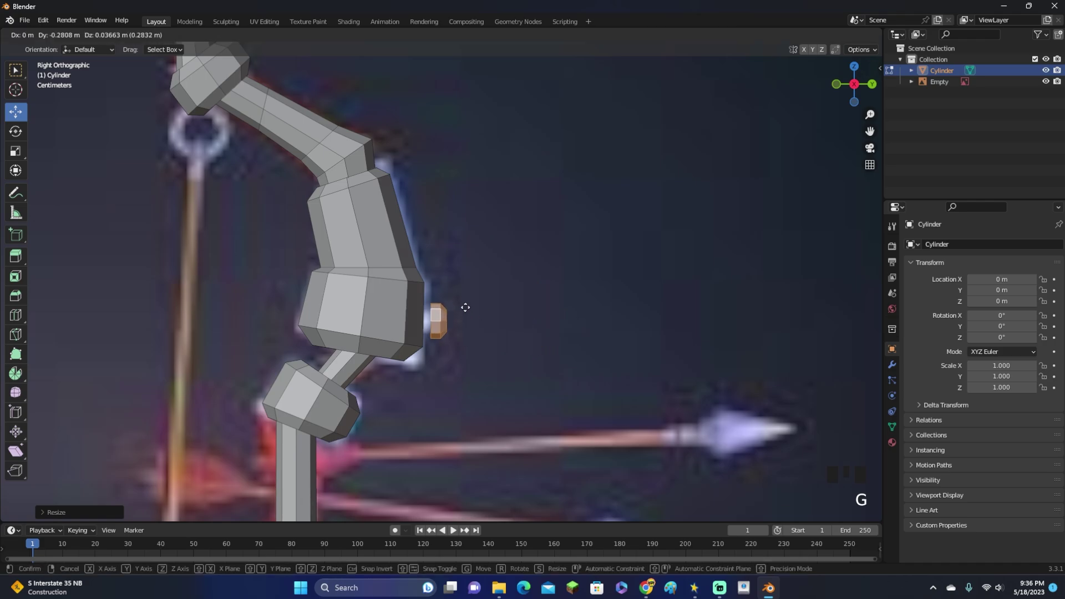
click(453, 304)
middle_drag(453, 305, 344, 326)
middle_drag(493, 312, 580, 300)
shift+middle_drag(555, 294, 612, 331)
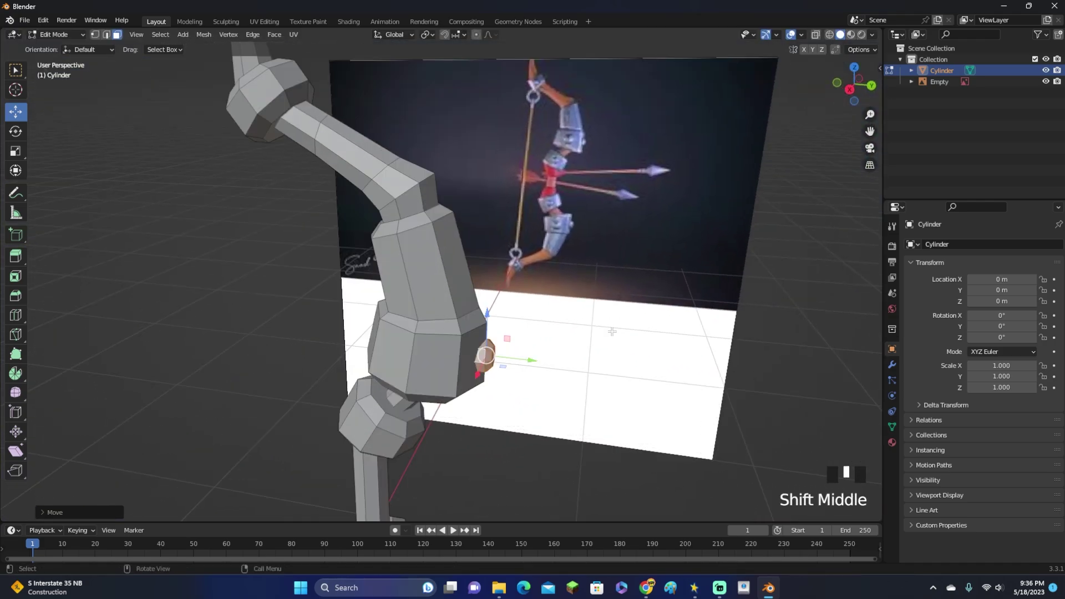
Duplicate the piece, flip it 180° about Z, and seat it on the joint's opposite side
key(shift+d)
click(612, 331)
click(850, 89)
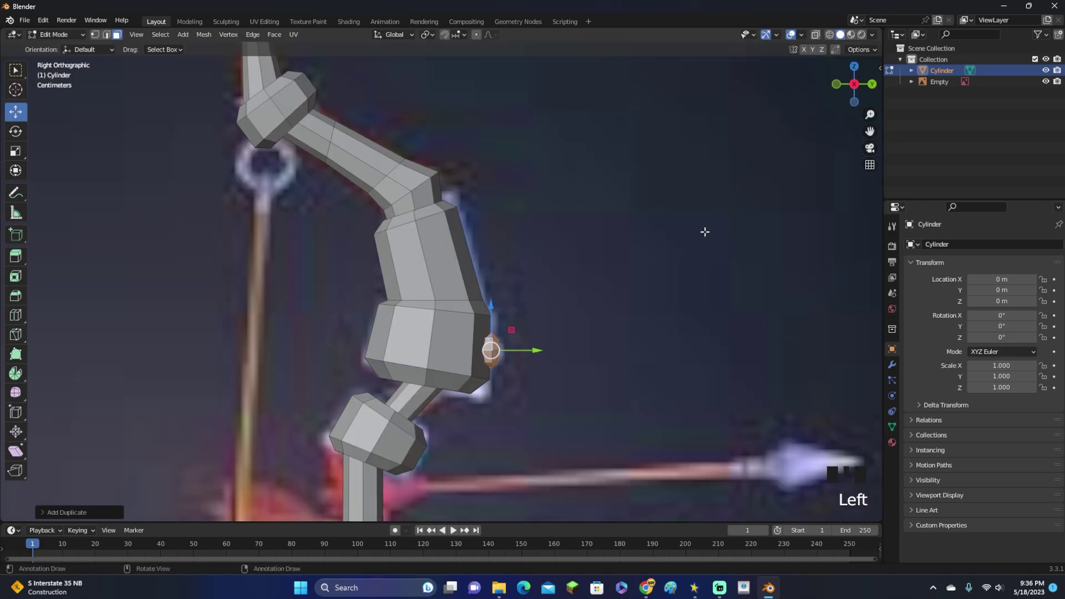
key(r)
key(z)
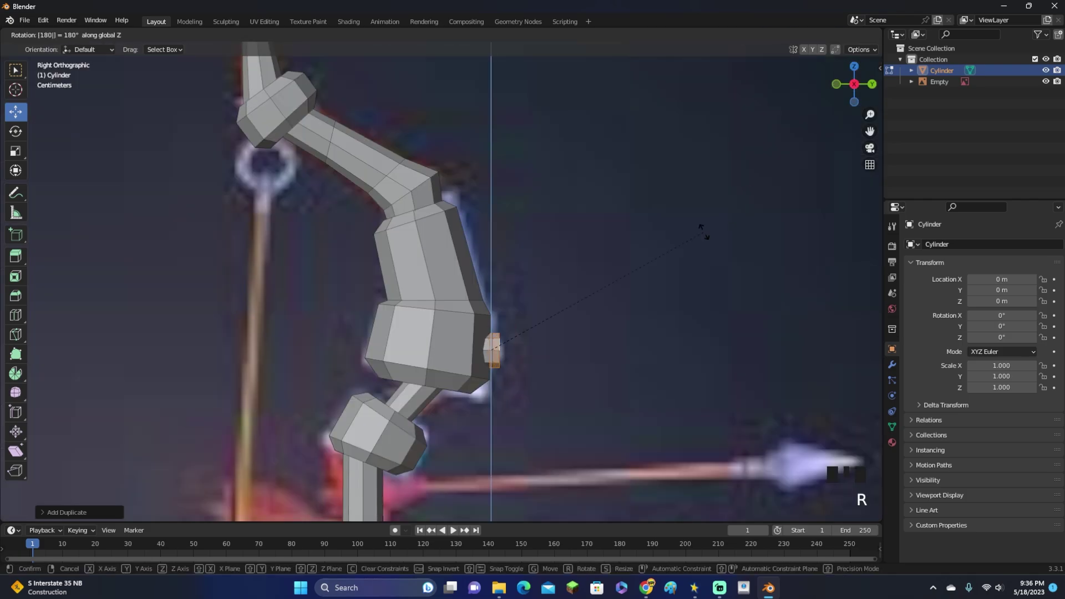
click(703, 232)
shift+middle_drag(585, 332, 620, 318)
key(g)
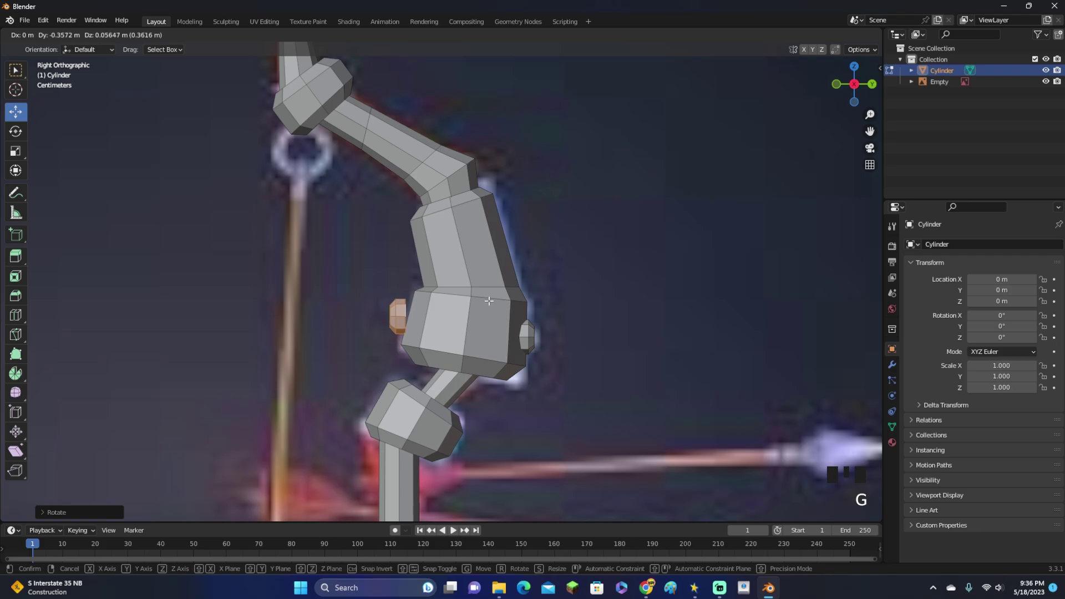
click(493, 324)
key(g)
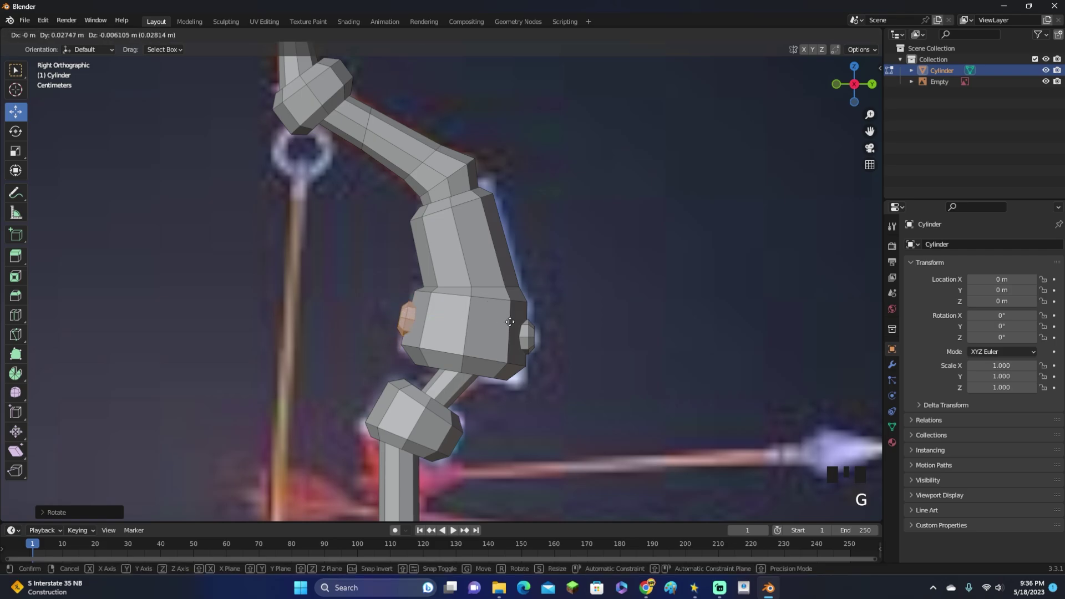
click(510, 321)
middle_drag(509, 322, 453, 381)
In Edit Mode, duplicate the bolt, turn it 90°, and reposition it from top view
key(Tab)
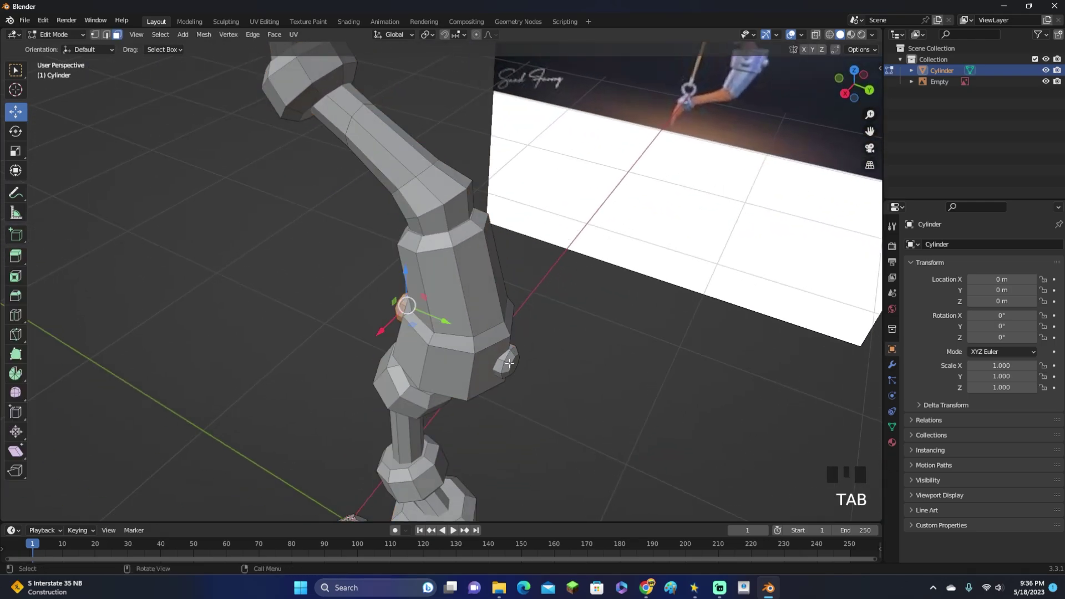
key(shift+d)
key(r)
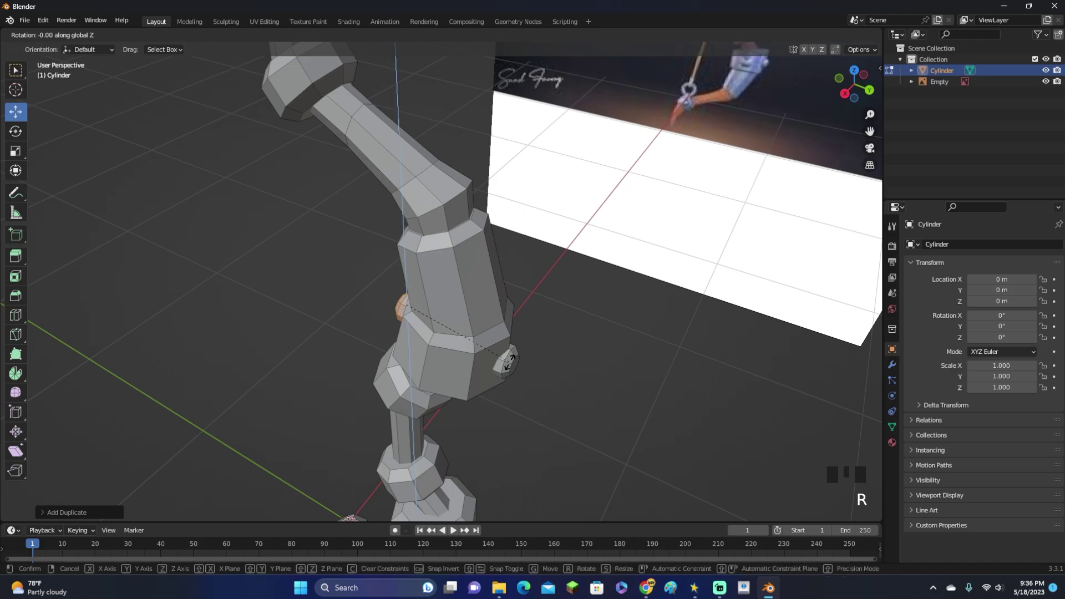
key(Return)
click(865, 82)
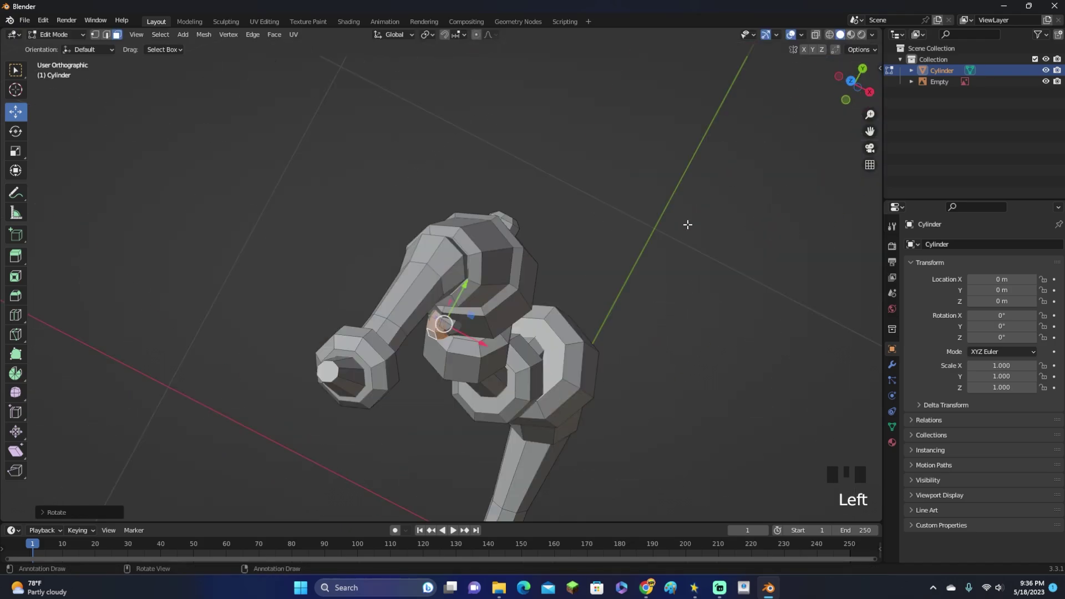
key(g)
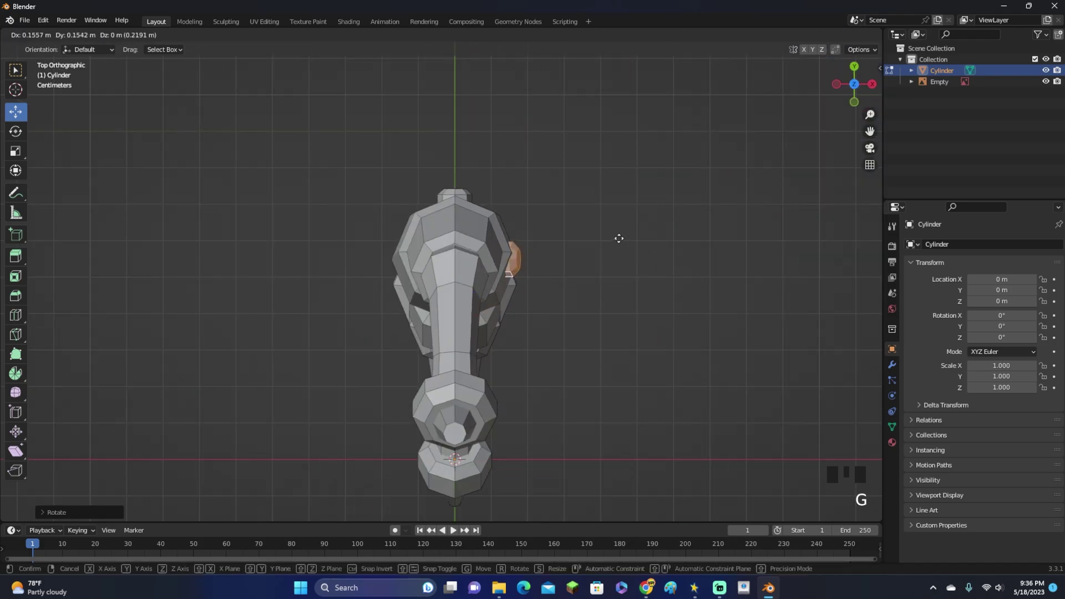
click(619, 238)
Copy the bolt again, turn it 180°, and slide it along X to the opposite side
key(shift+d)
key(r)
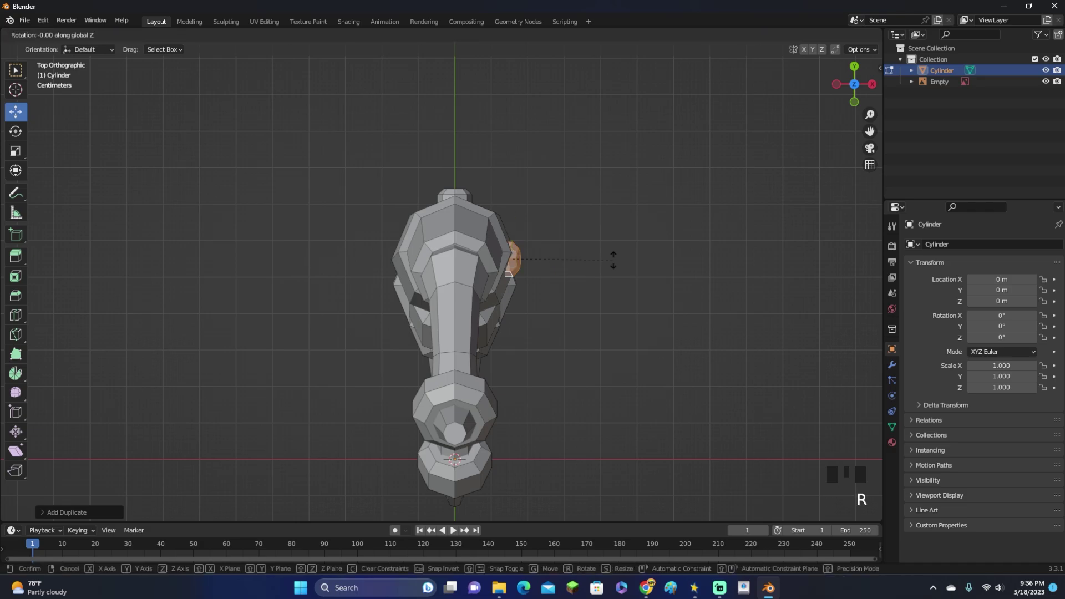
key(Return)
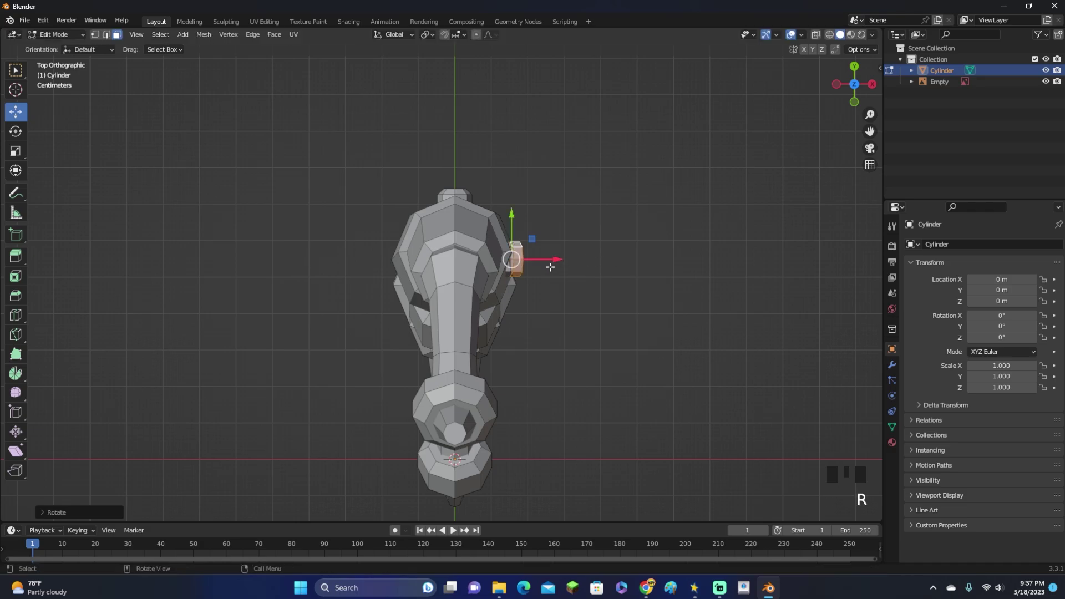
drag(550, 267, 410, 277)
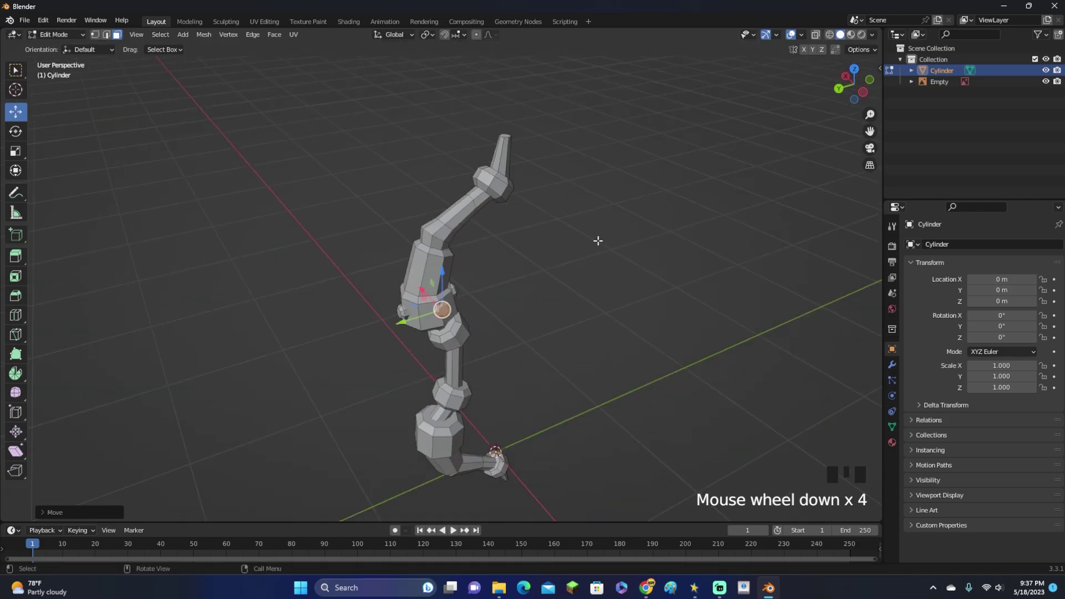
key(Tab)
click(495, 324)
middle_drag(496, 324, 627, 292)
scroll(525, 340, up, 3)
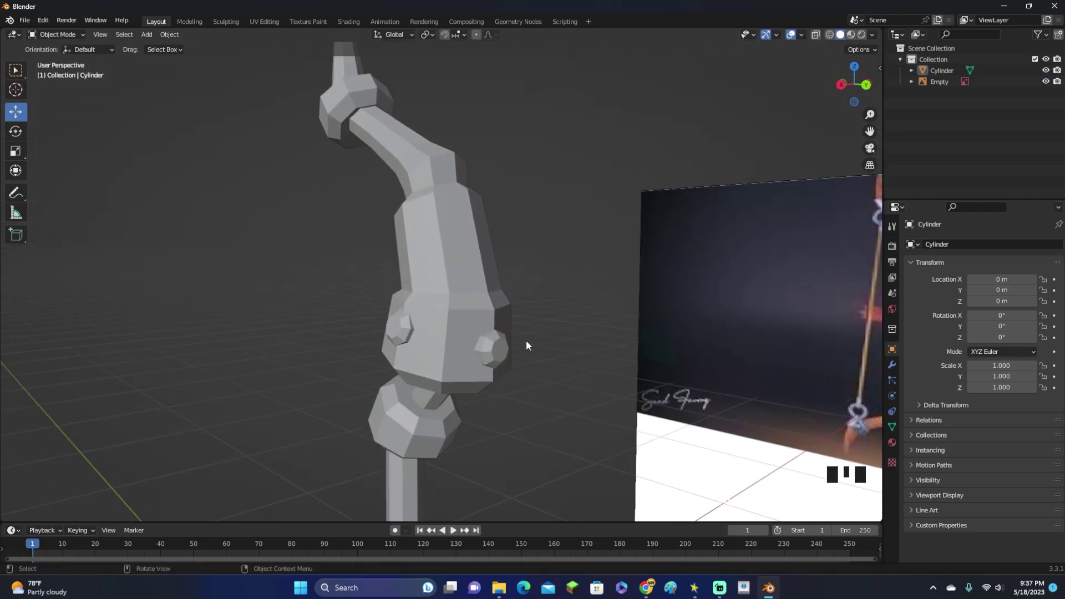
shift+middle_drag(507, 370, 597, 154)
scroll(598, 153, down, 4)
shift+middle_drag(538, 287, 530, 243)
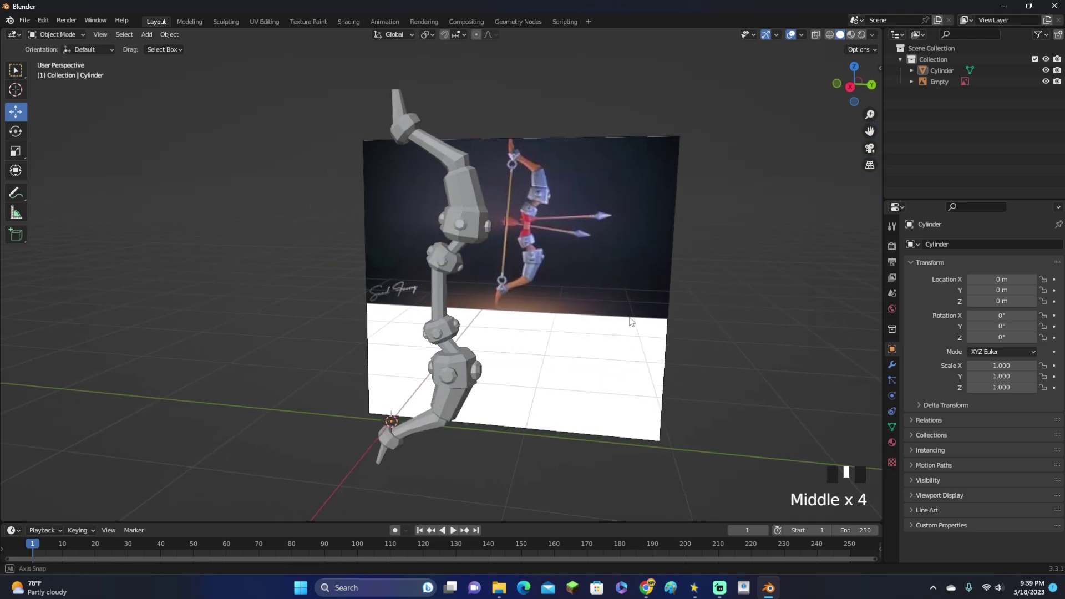
middle_drag(549, 294, 560, 347)
scroll(570, 309, down, 2)
scroll(593, 331, up, 2)
scroll(514, 286, down, 3)
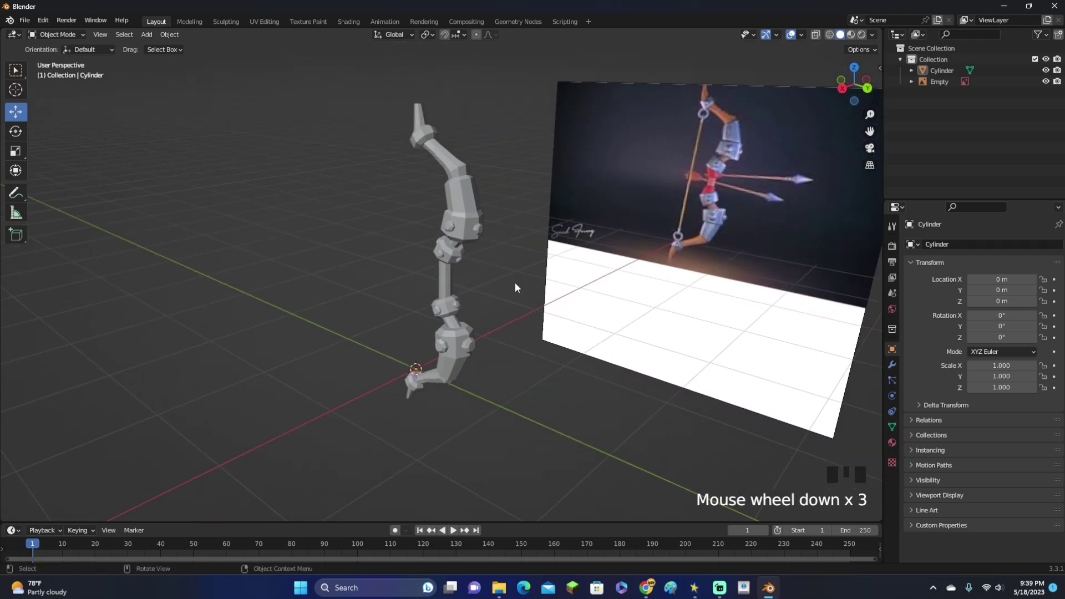
middle_drag(468, 258, 510, 280)
shift+middle_drag(511, 280, 456, 355)
scroll(482, 304, up, 3)
scroll(425, 314, down, 2)
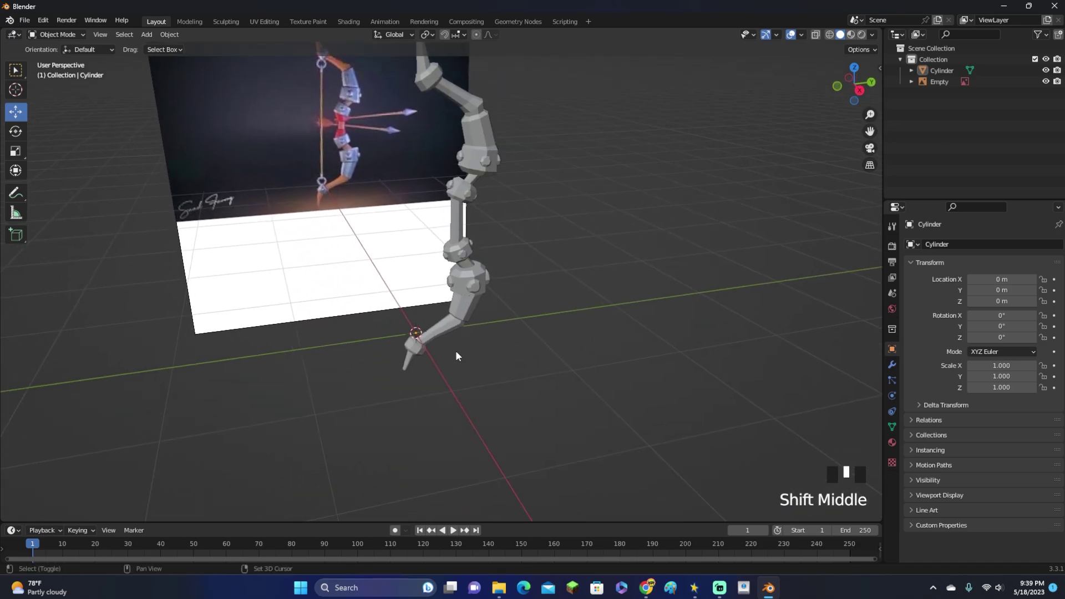
click(860, 98)
click(485, 298)
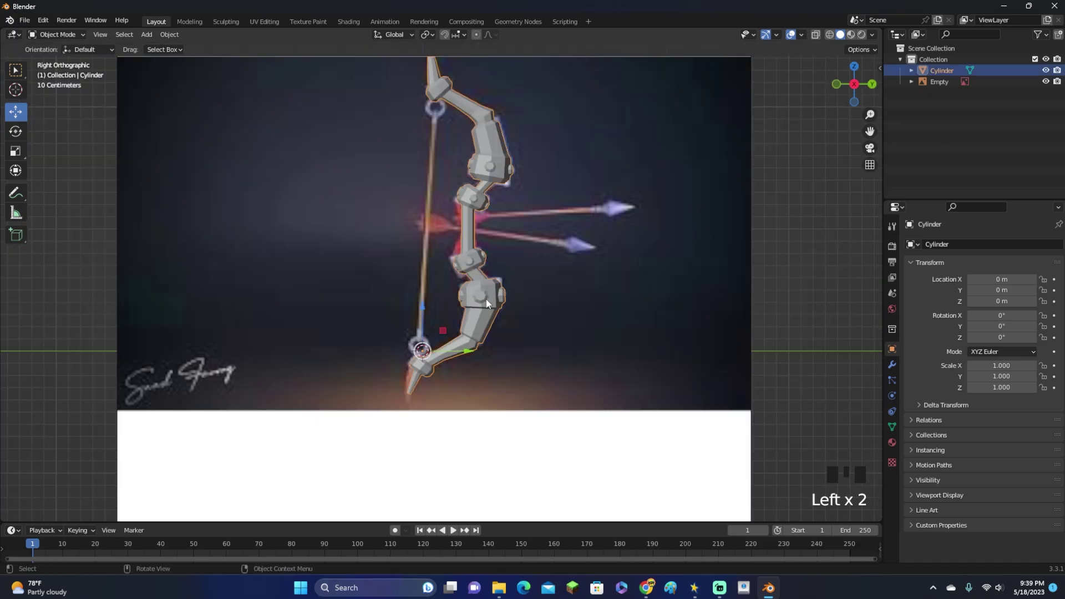
scroll(486, 298, up, 3)
middle_drag(581, 287, 551, 284)
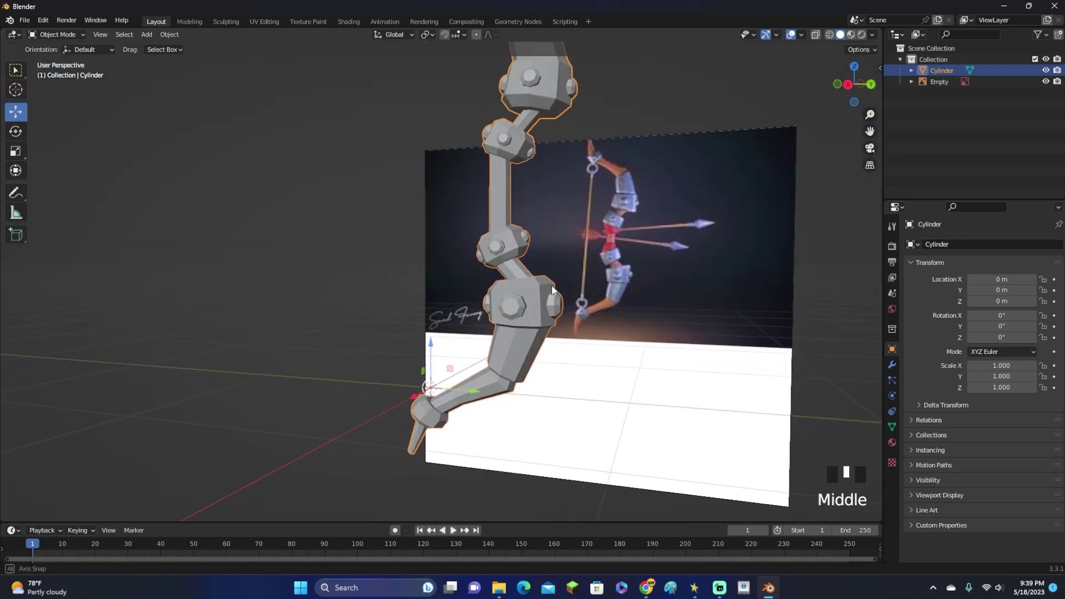
click(848, 85)
shift+middle_drag(585, 94, 600, 365)
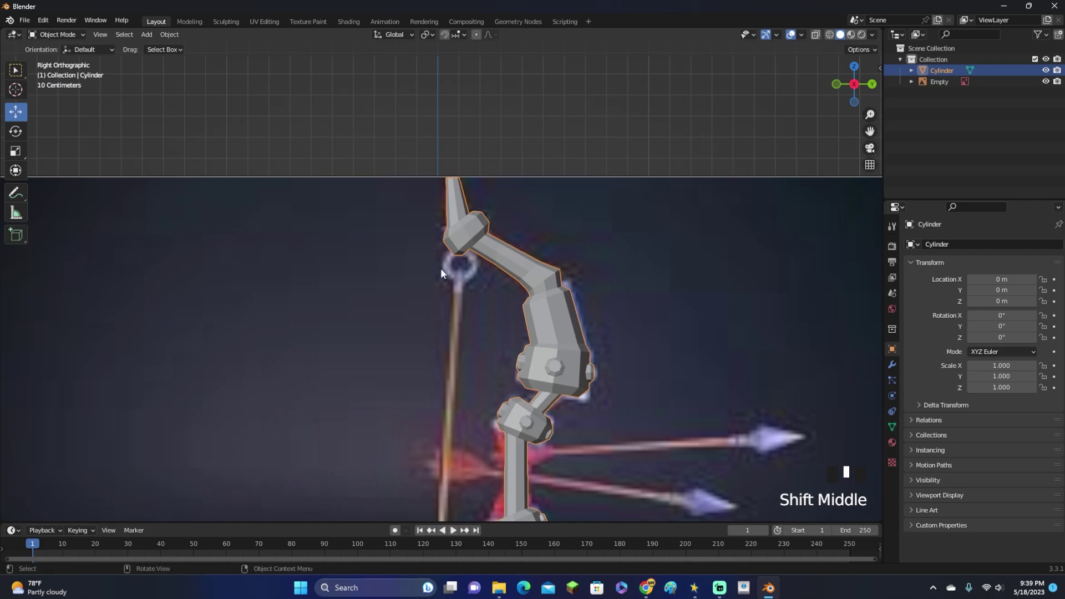
key(Tab)
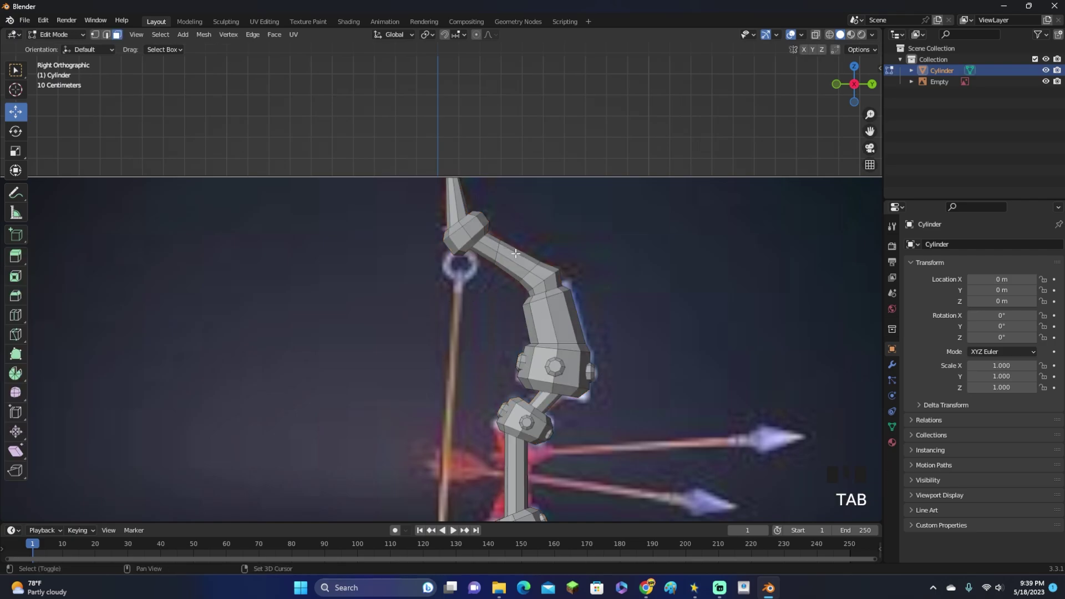
key(shift+a)
Add a torus with 8 major and 8 minor segments
click(498, 274)
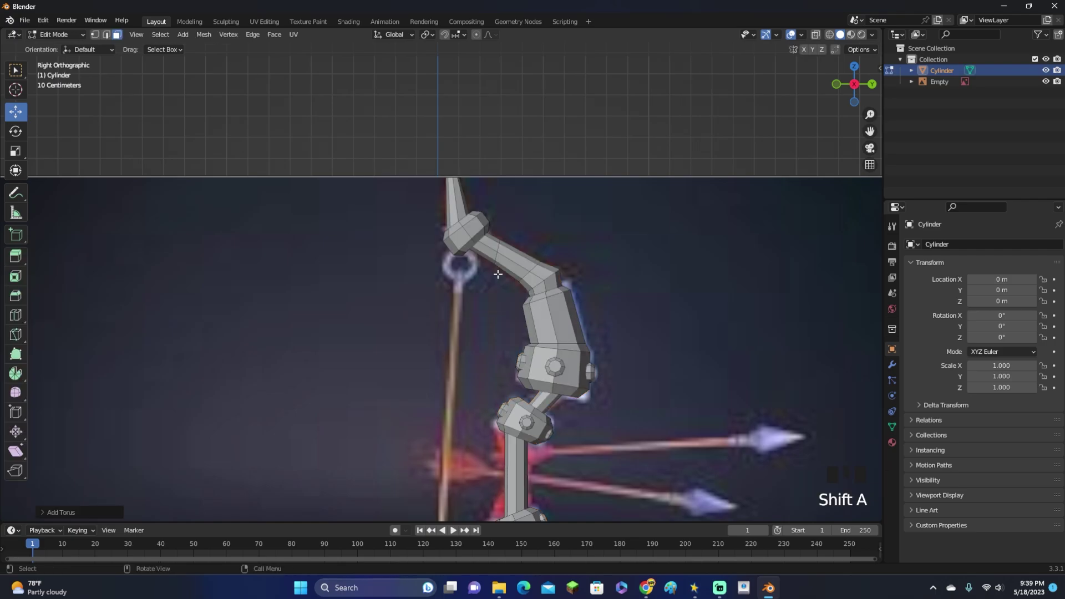
scroll(497, 274, down, 5)
shift+middle_drag(498, 274, 503, 358)
scroll(504, 358, up, 4)
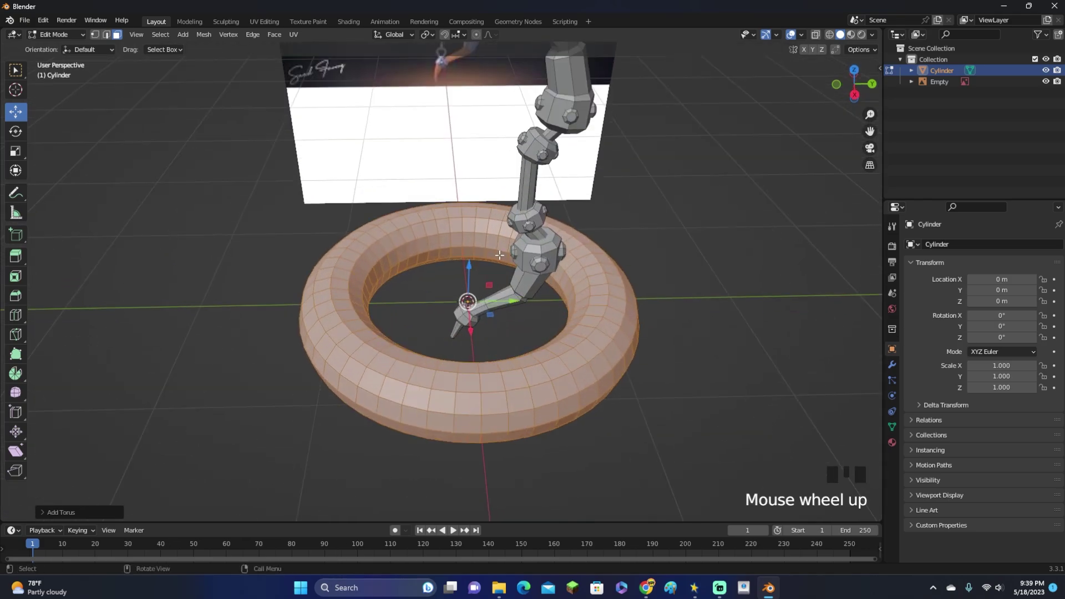
click(68, 513)
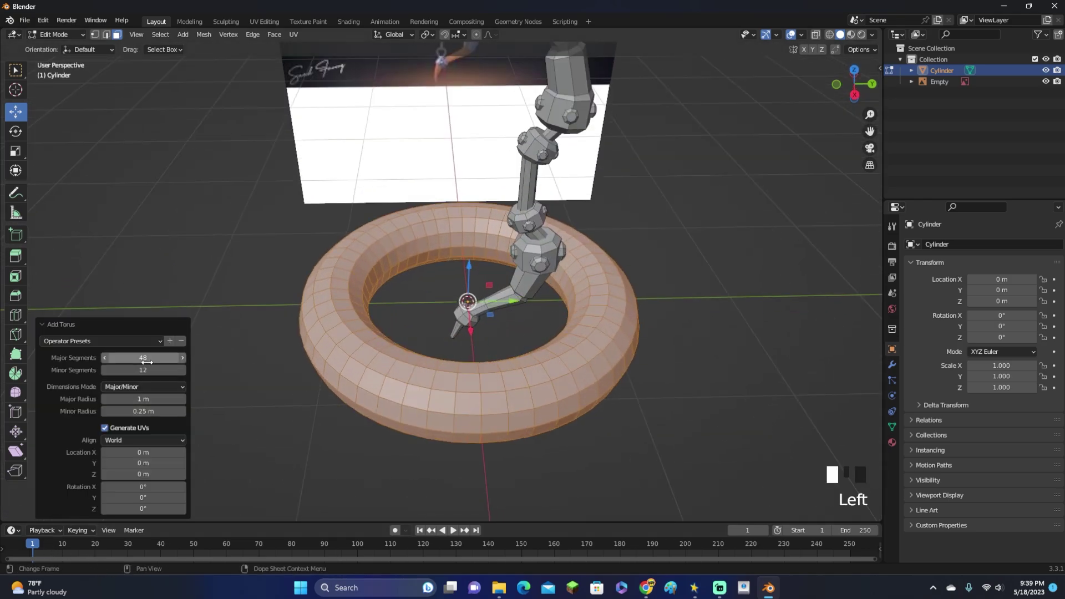
drag(133, 366, 96, 377)
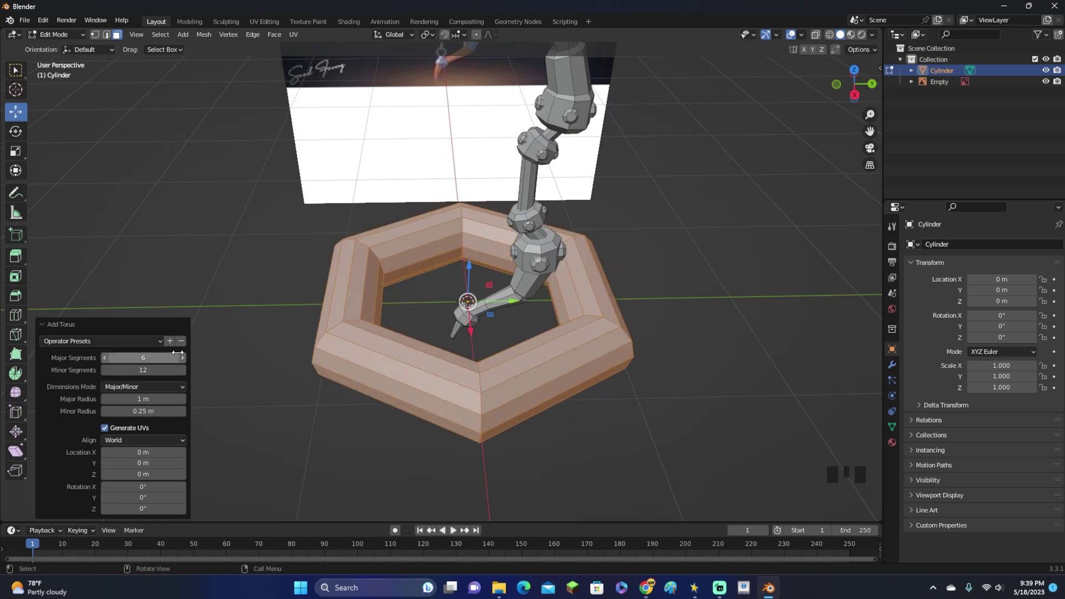
click(182, 357)
click(182, 357)
middle_drag(333, 362, 399, 396)
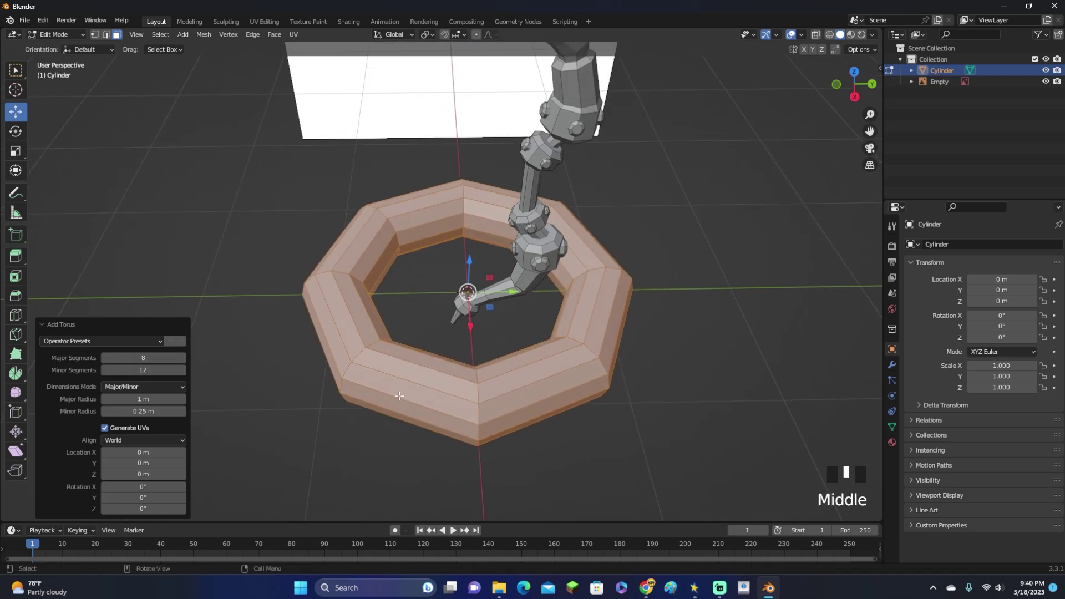
click(104, 369)
click(105, 370)
click(104, 369)
click(105, 370)
click(105, 369)
click(105, 370)
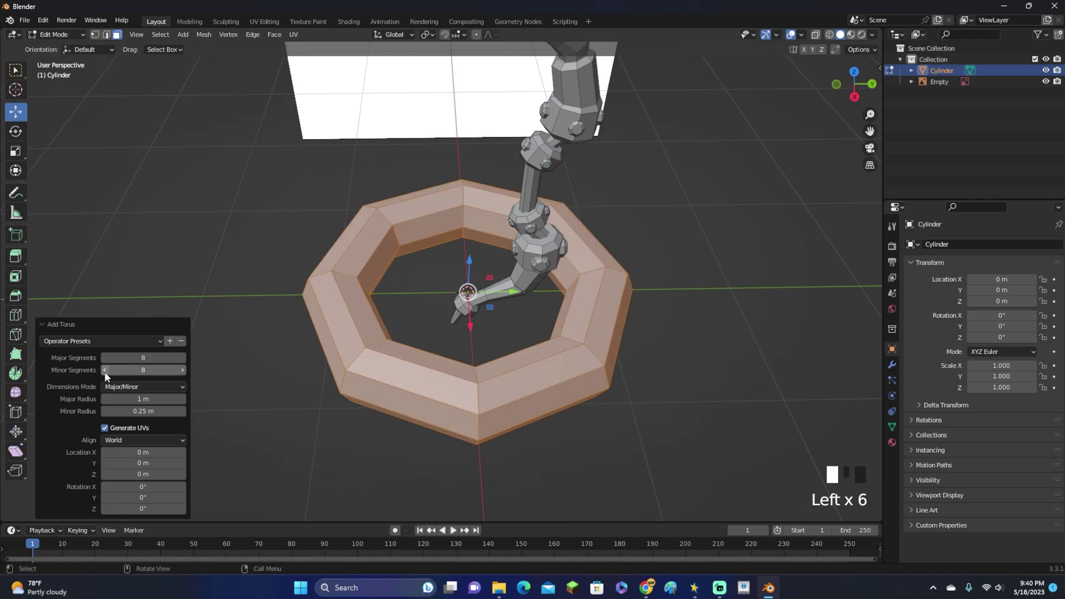
middle_drag(438, 406, 230, 351)
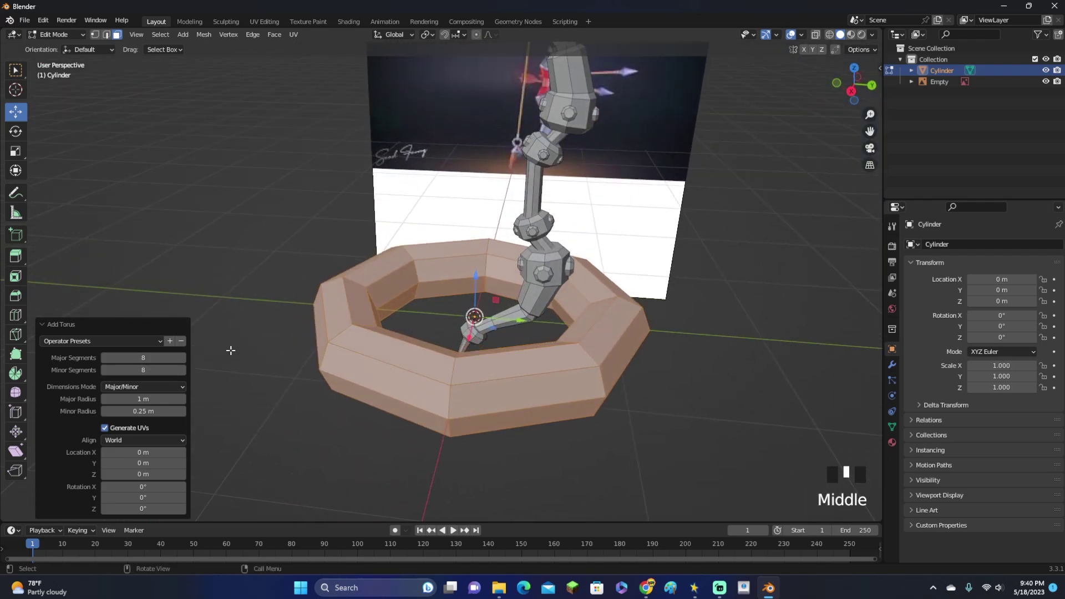
click(77, 328)
Stand the torus upright with a 90° rotation about Y
text(r)
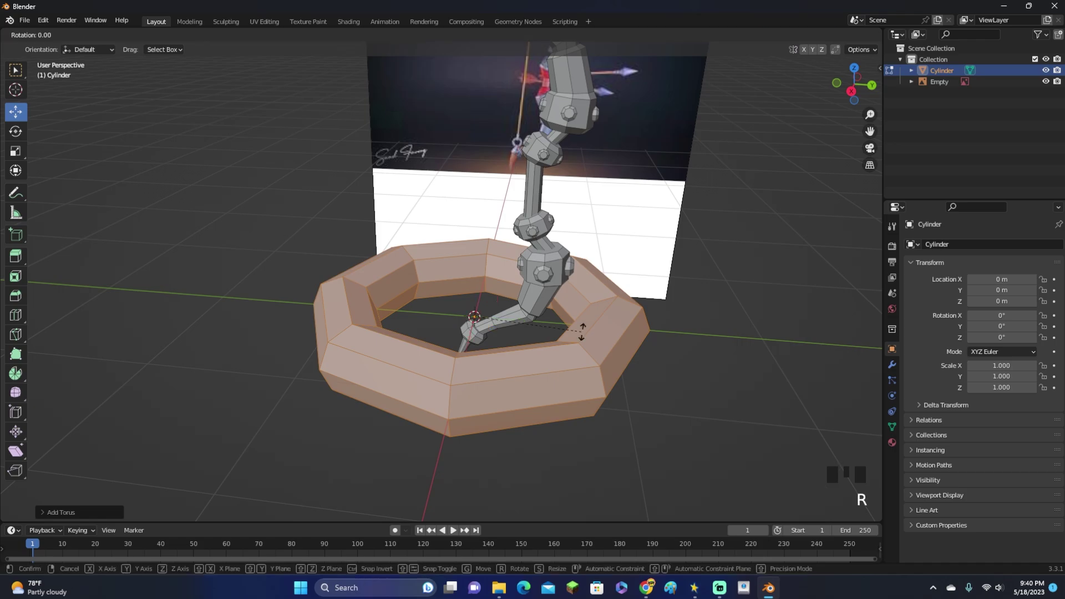
text(y90)
key(Return)
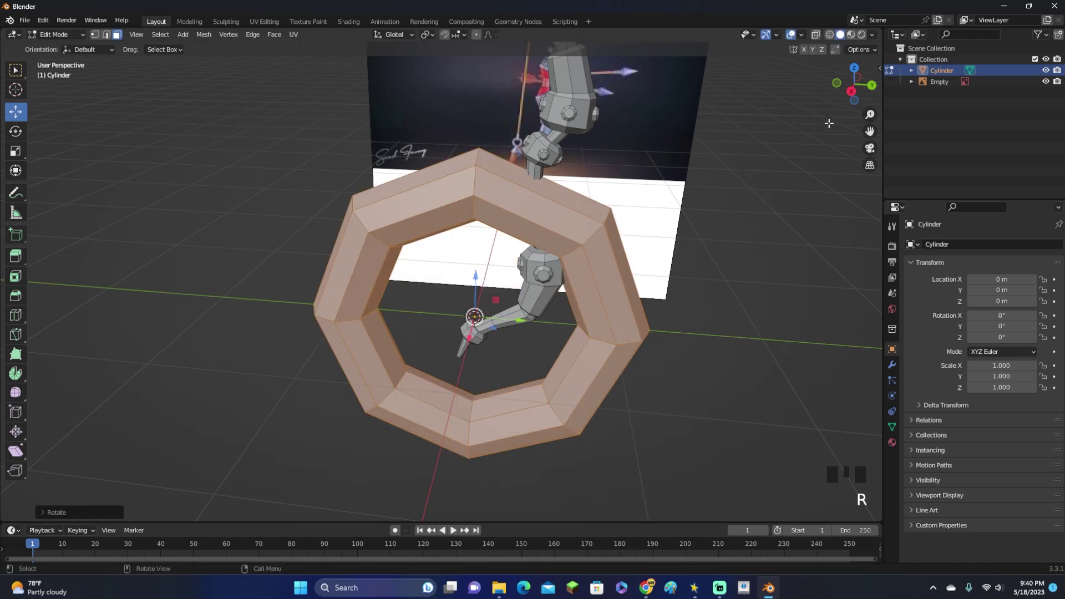
click(852, 95)
Shrink the torus twice and move it onto the string's ring at the bow's upper tip
key(s)
click(554, 317)
key(g)
click(495, 95)
shift+middle_drag(495, 95, 472, 304)
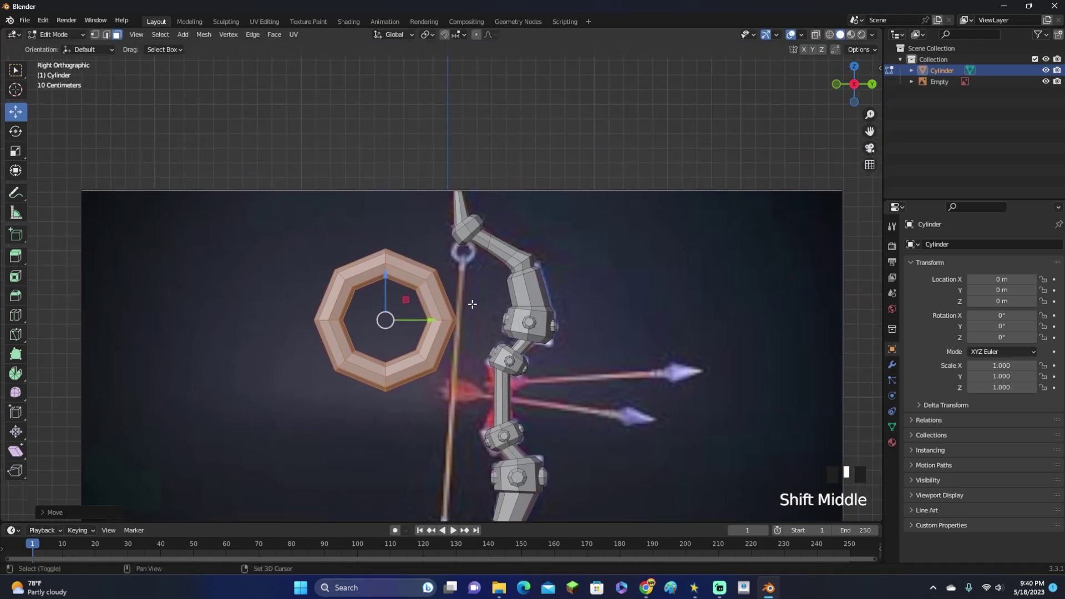
key(s)
click(417, 315)
scroll(425, 315, up, 2)
key(g)
click(548, 224)
scroll(552, 222, up, 3)
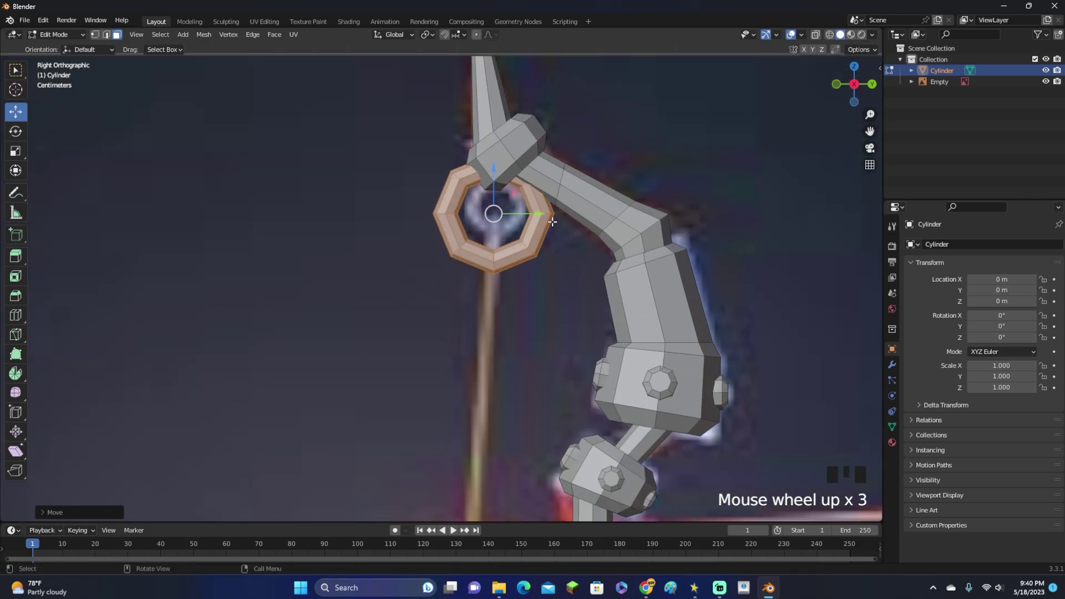
shift+middle_drag(552, 222, 482, 317)
Resize, rotate and nudge the ring to fit the upper tip
key(s)
click(574, 310)
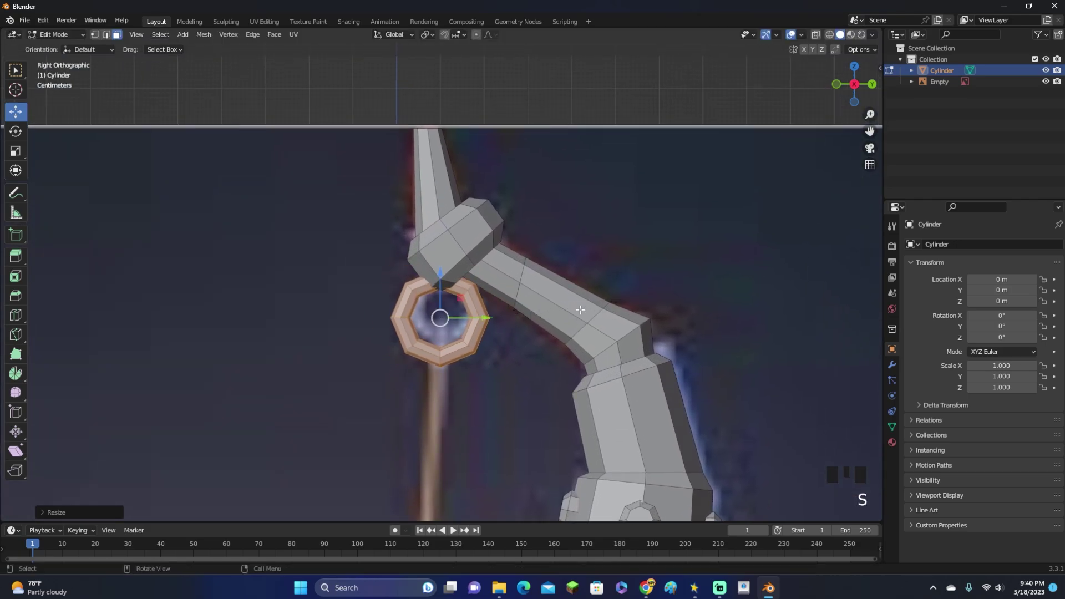
key(r)
click(586, 338)
key(g)
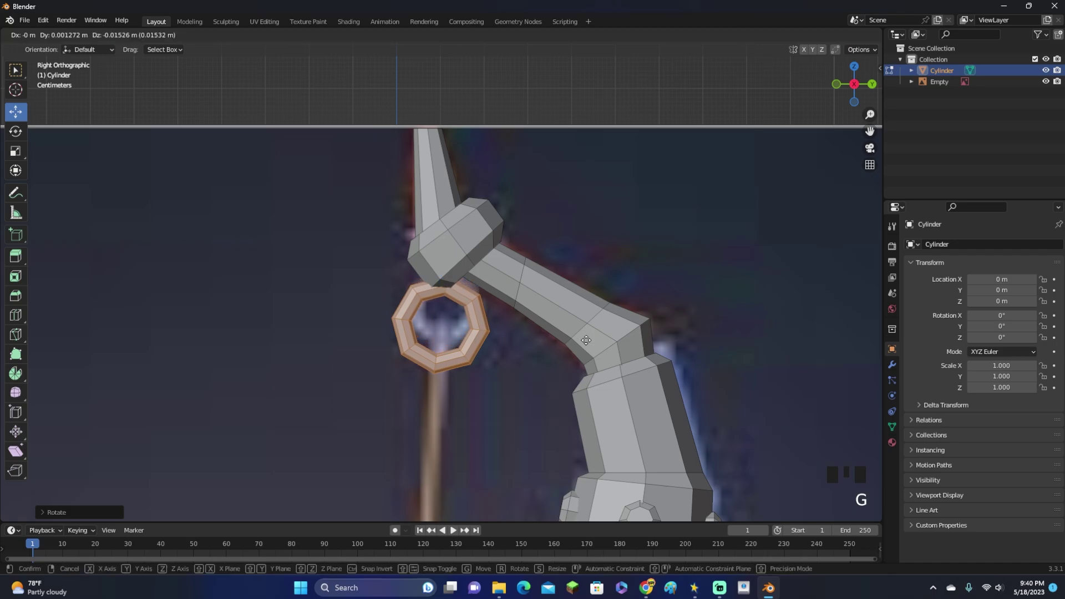
click(601, 344)
scroll(596, 344, down, 10)
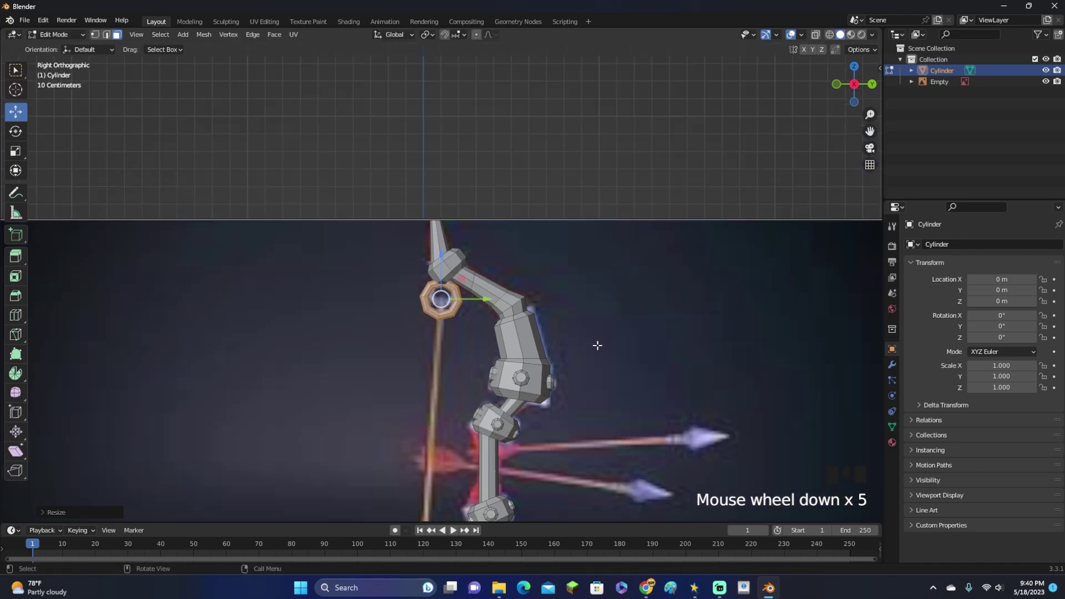
scroll(595, 344, up, 11)
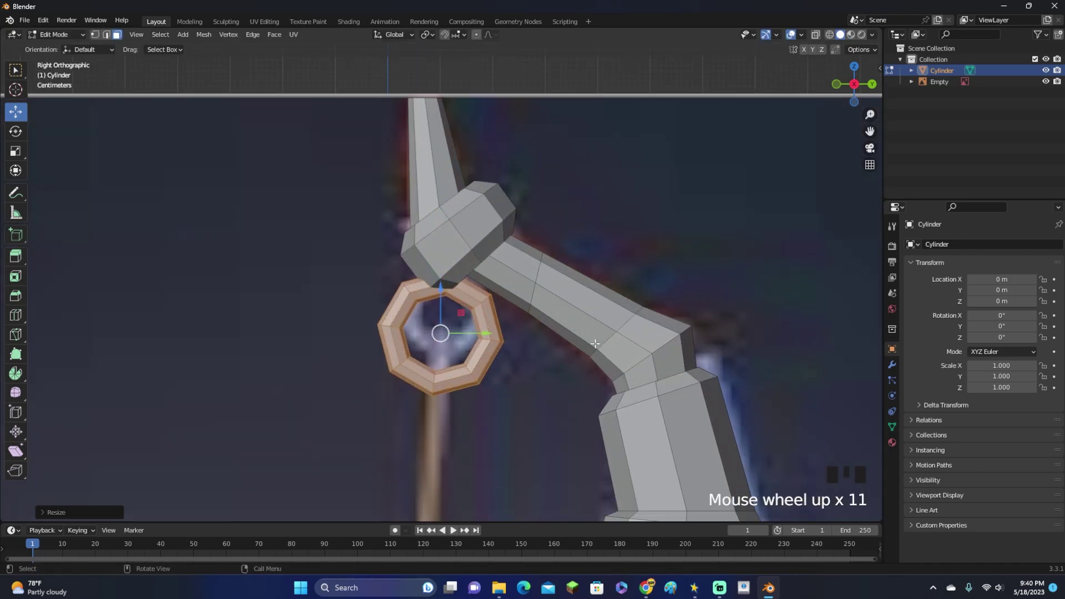
Resize the upper ring slightly and raise it a little
key(s)
click(576, 344)
key(g)
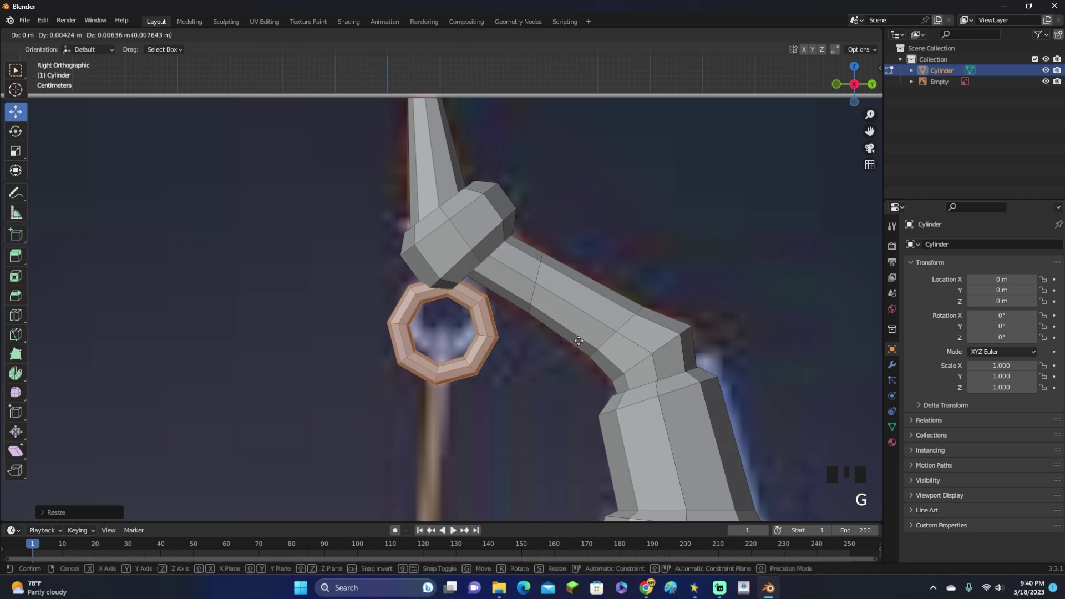
click(579, 340)
Adjust the ring's thickness with Alt+S, redoing it after an undo
key(alt+s)
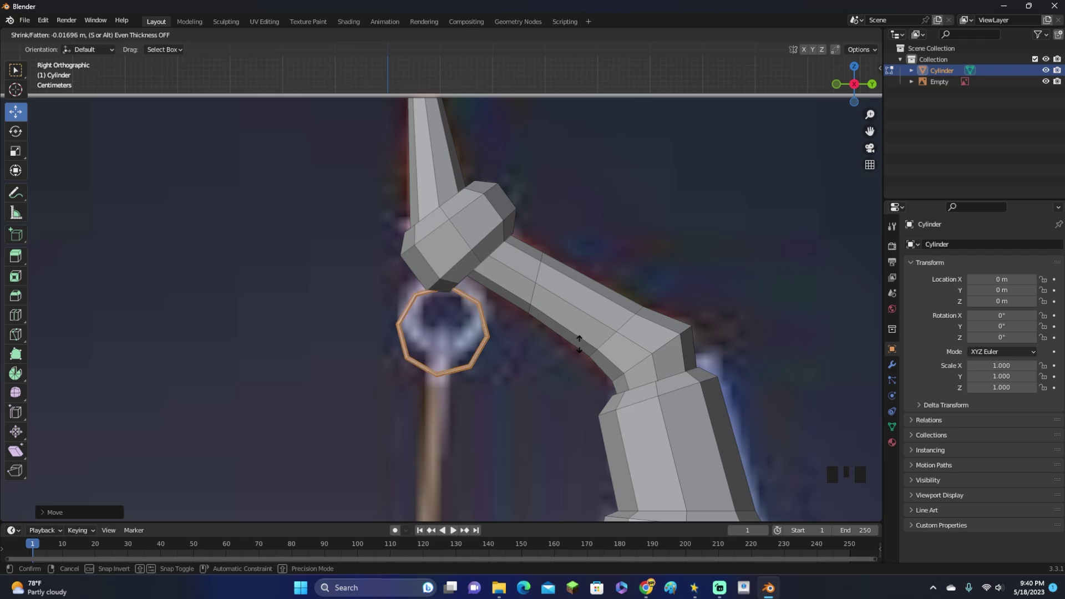
click(578, 336)
key(ctrl+z)
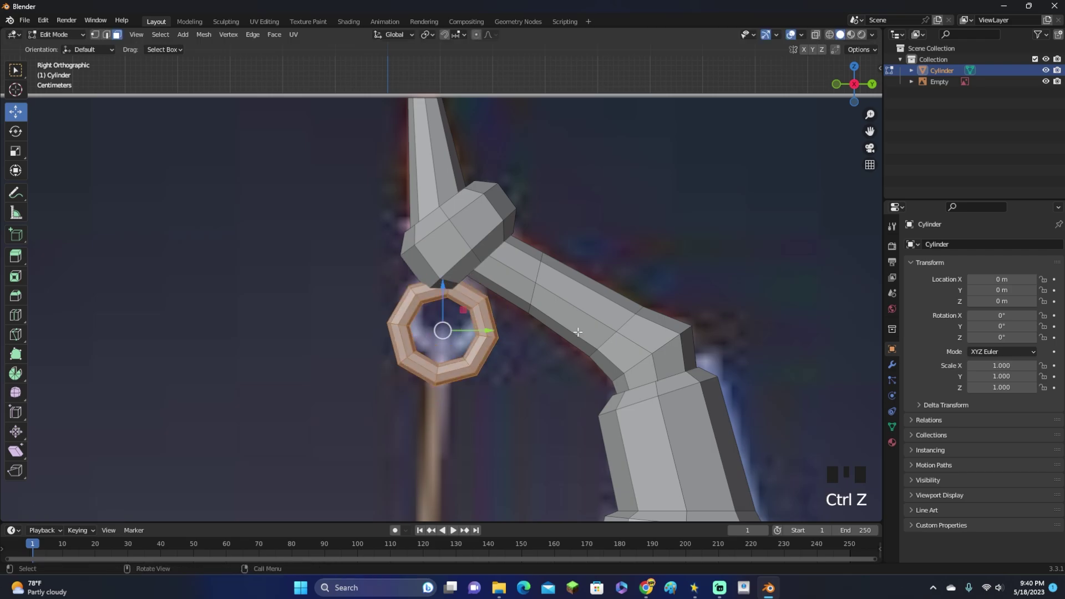
key(alt+s)
click(577, 330)
scroll(577, 330, down, 2)
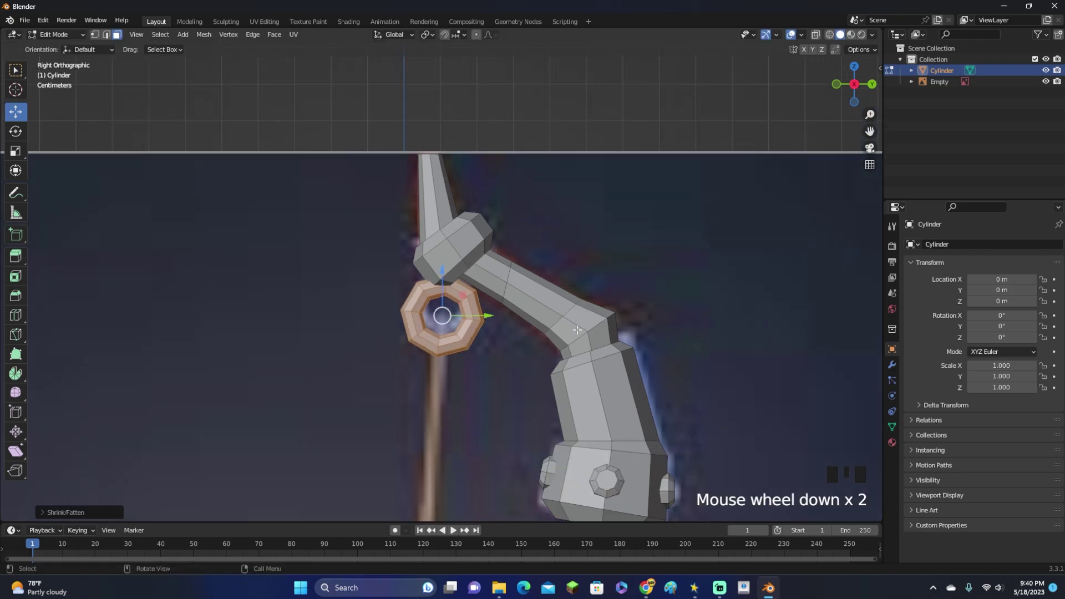
Duplicate the upper ring and move the copy to the bow's lower tip
key(shift+d)
click(569, 430)
shift+middle_drag(569, 431, 583, 194)
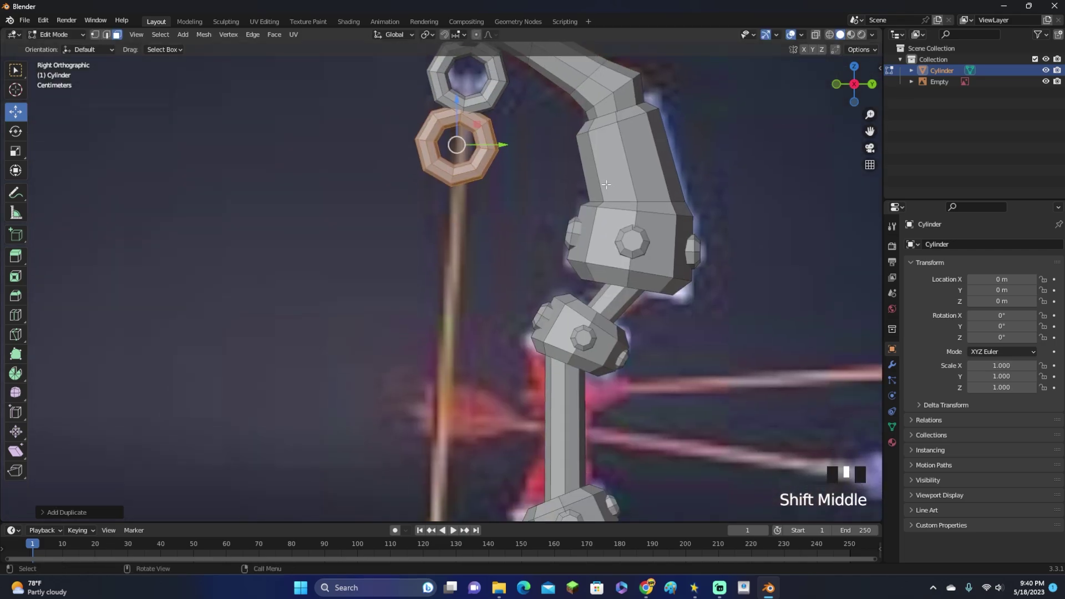
scroll(575, 325, down, 5)
shift+middle_drag(576, 325, 595, 251)
key(g)
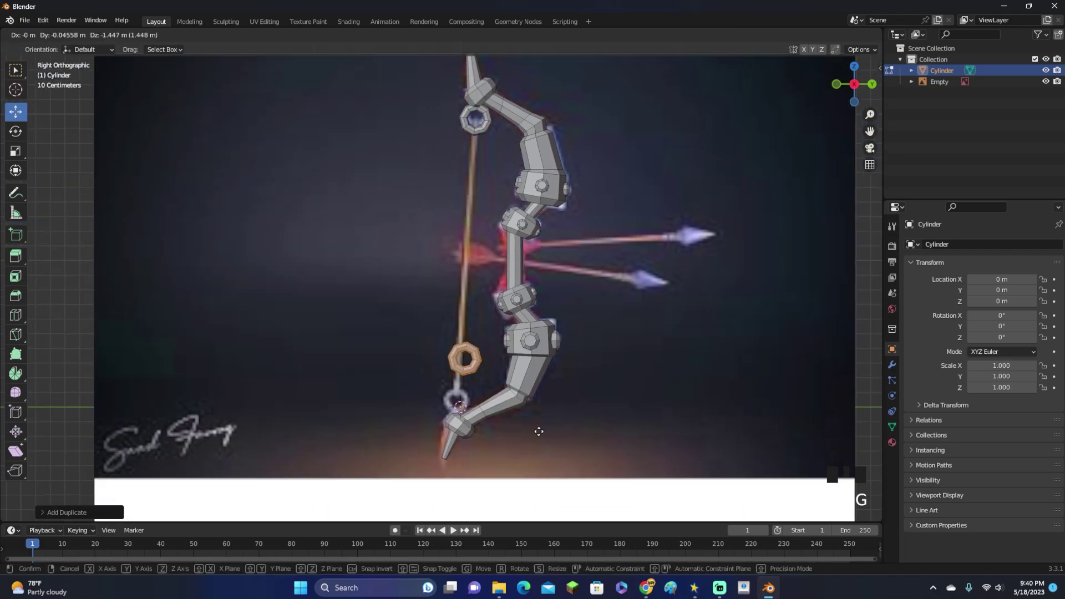
click(530, 466)
Tilt the lower ring slightly to match the limb and nudge it into place
scroll(531, 460, up, 2)
shift+middle_drag(531, 454, 504, 325)
scroll(504, 325, up, 2)
key(r)
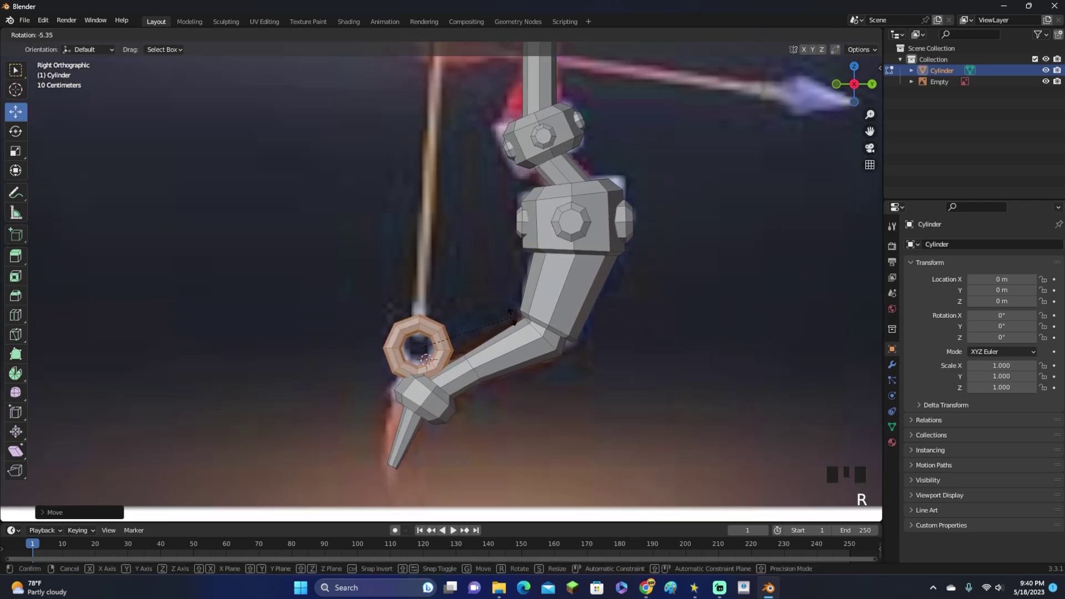
click(513, 319)
key(g)
click(512, 317)
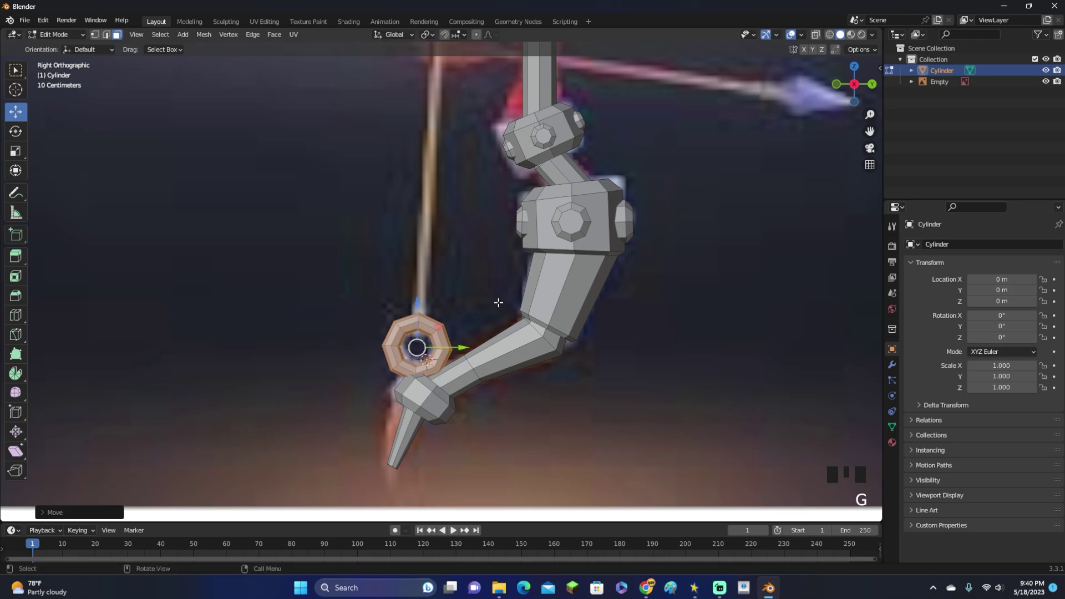
scroll(497, 302, down, 3)
shift+middle_drag(453, 238, 445, 443)
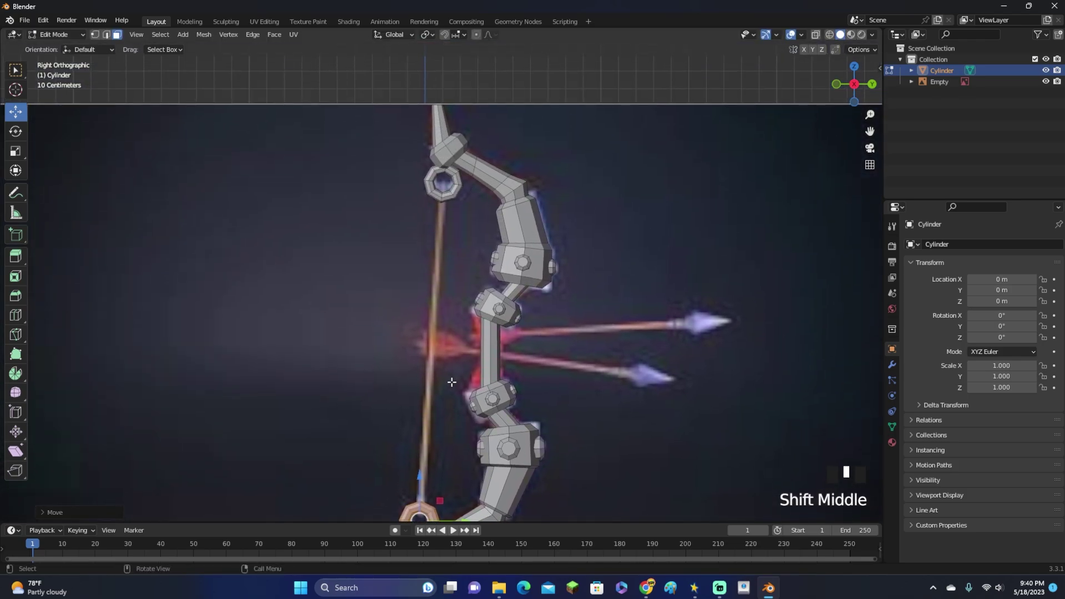
Add a cylinder, shrink it and place it just below the top ring
scroll(454, 334, up, 3)
key(shift+a)
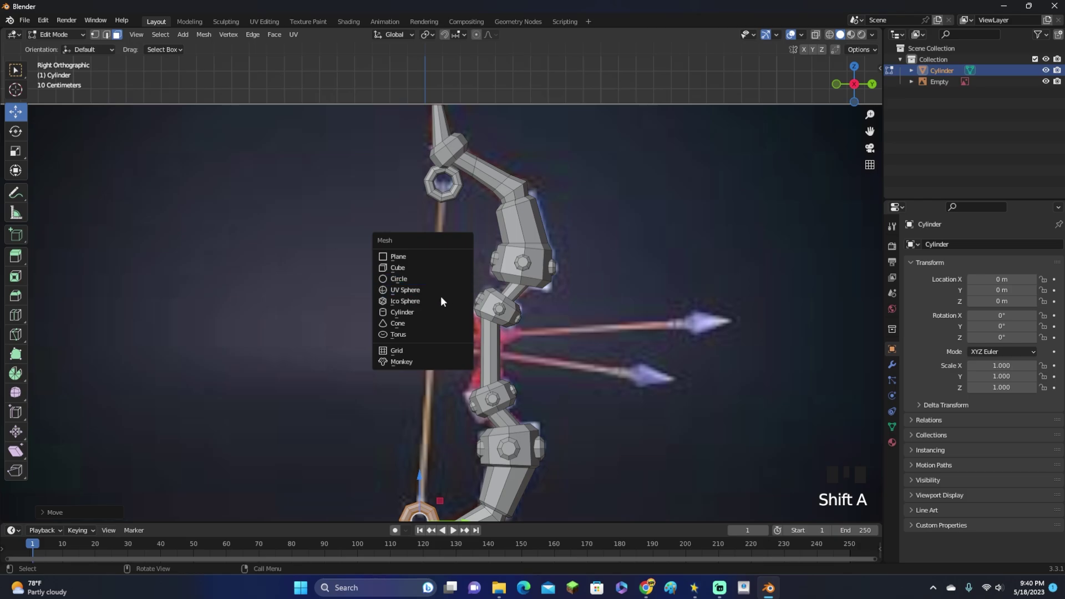
click(438, 312)
scroll(438, 313, down, 4)
key(s)
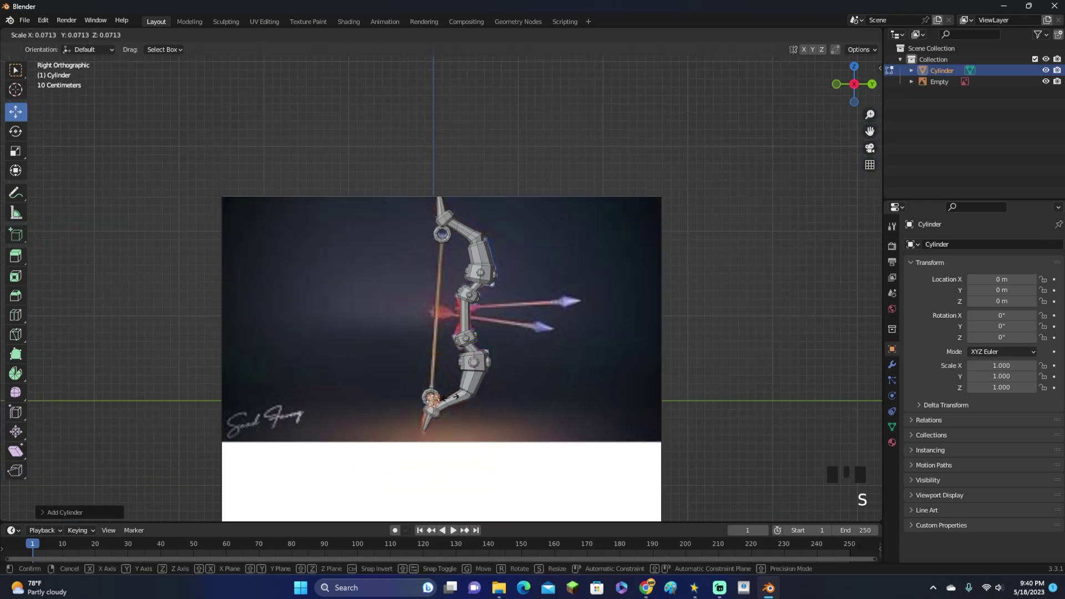
click(452, 349)
key(g)
click(465, 209)
scroll(482, 238, up, 7)
shift+middle_drag(486, 267, 486, 400)
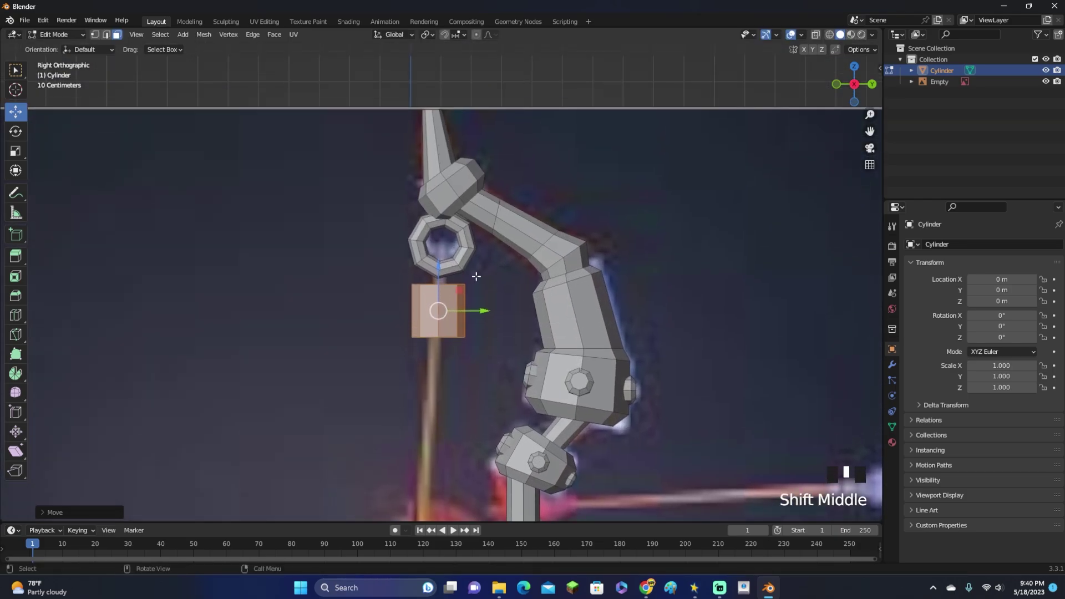
Shrink the cylinder further and raise it up under the upper ring
scroll(500, 291, up, 1)
key(s)
click(464, 307)
scroll(472, 304, up, 2)
key(g)
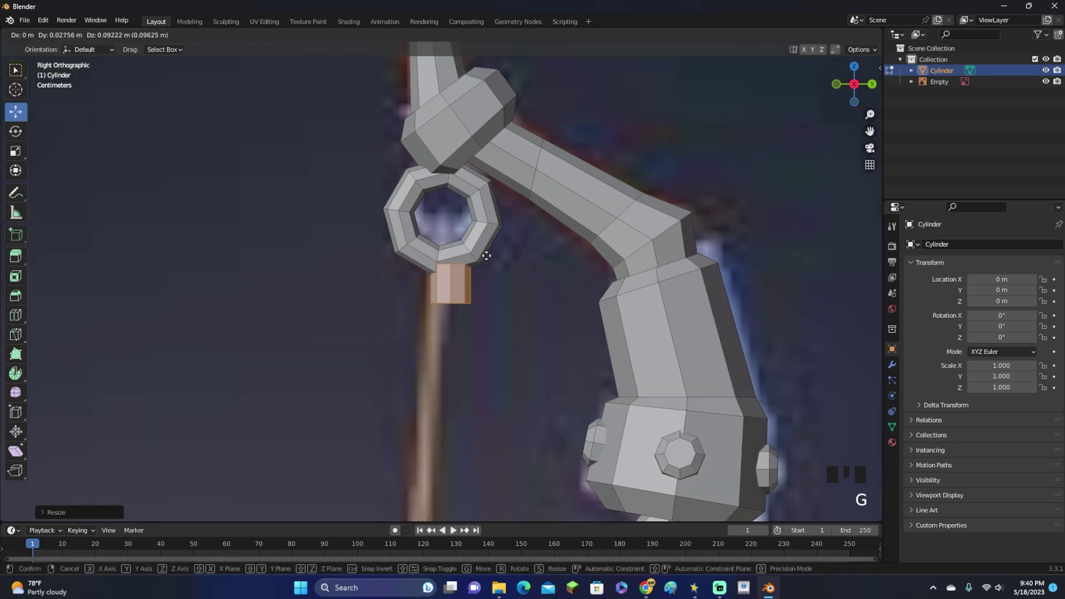
click(474, 254)
key(s)
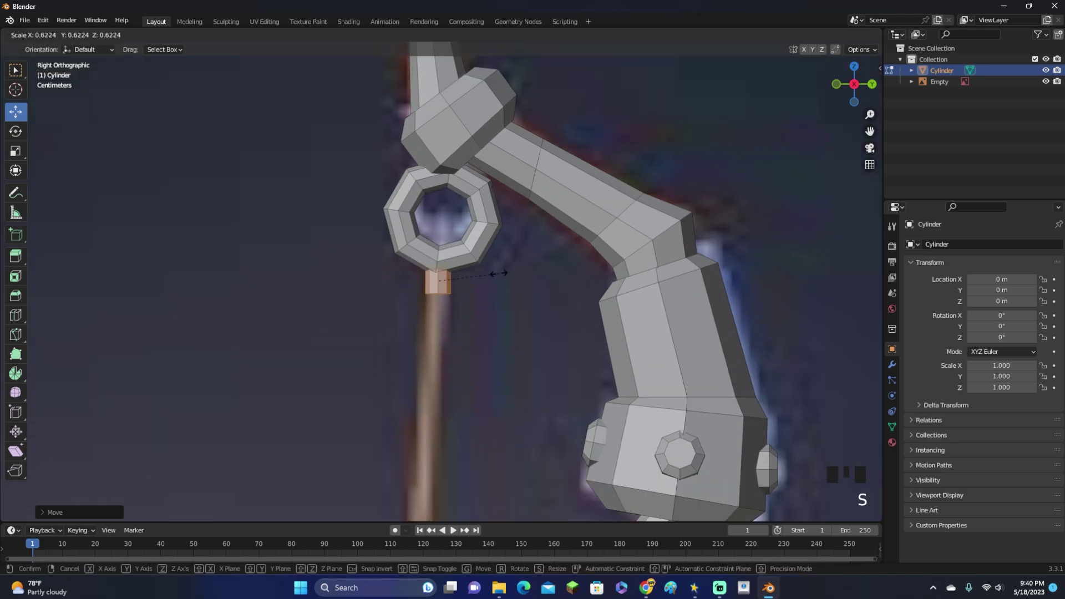
click(498, 273)
key(g)
right_click(496, 269)
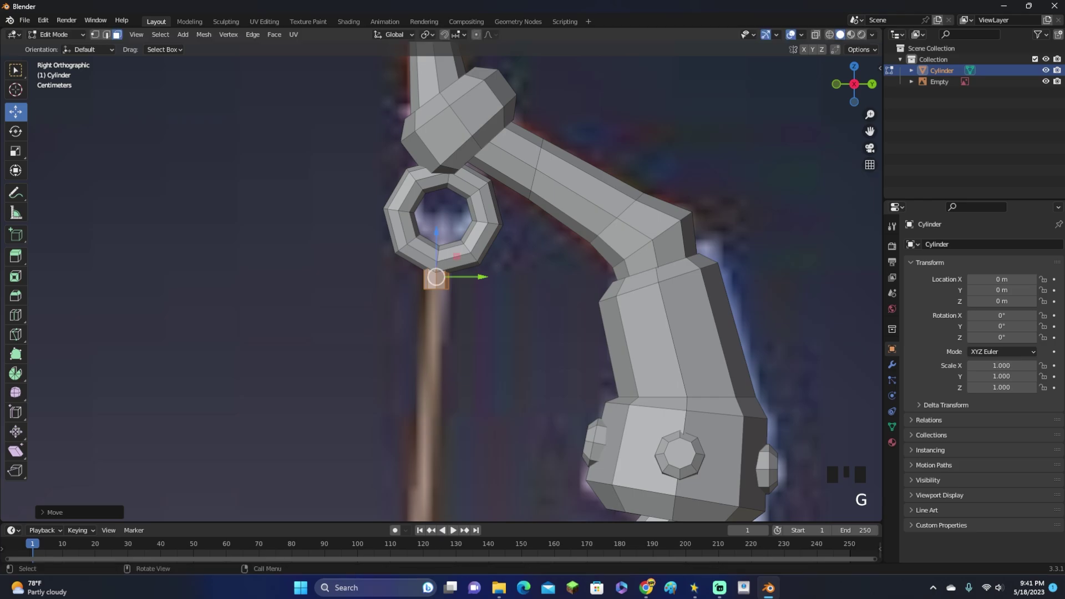
Stretch the cylinder along Z into a long string, then tilt and align it between the rings
scroll(502, 271, down, 11)
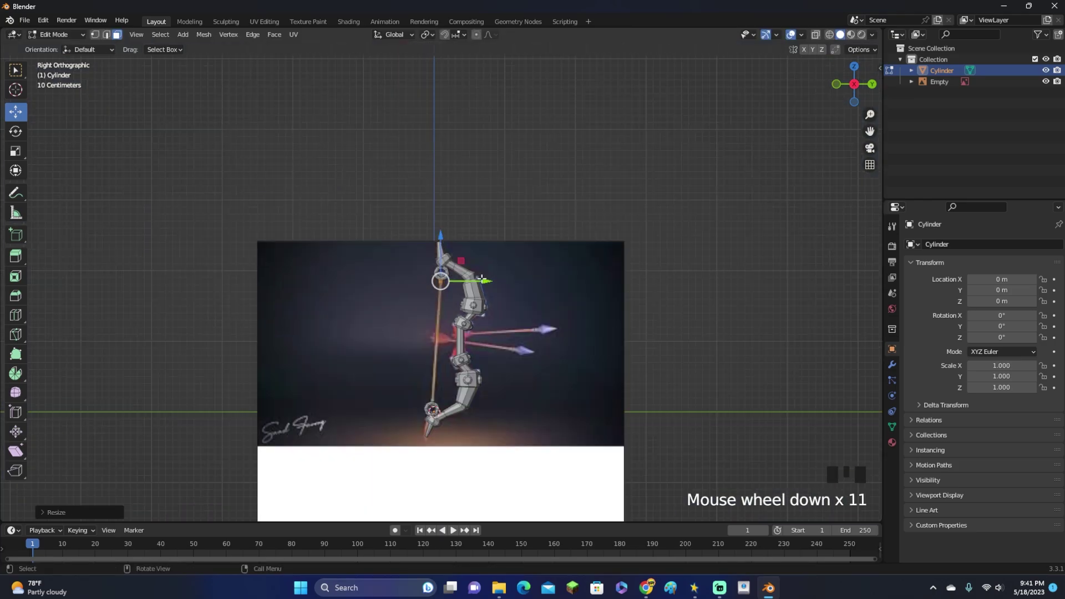
key(s)
key(z)
click(774, 278)
key(s)
key(z)
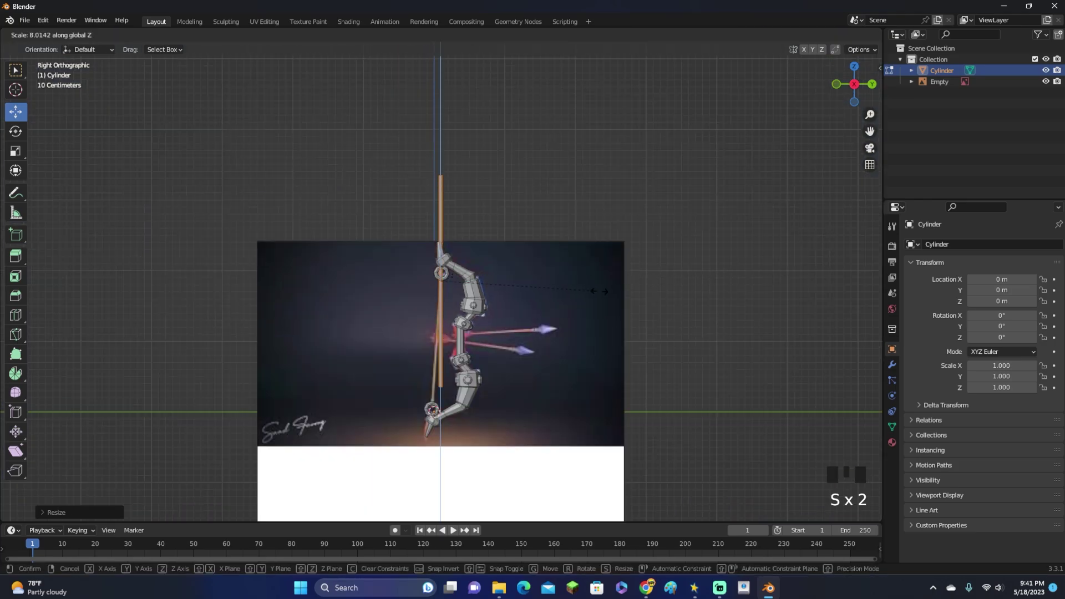
key(r)
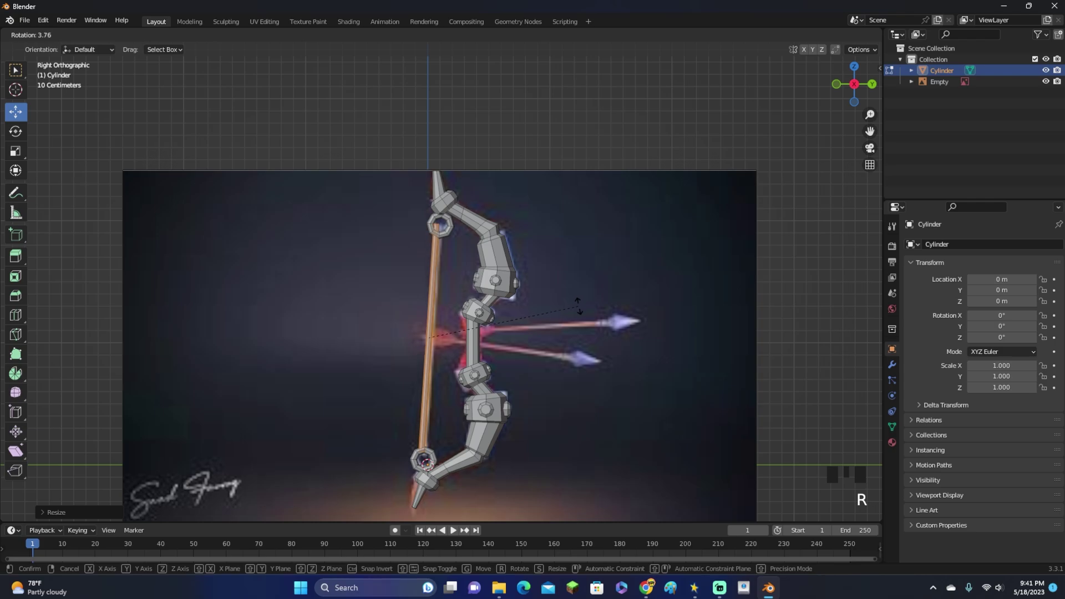
click(579, 305)
scroll(571, 286, up, 2)
key(g)
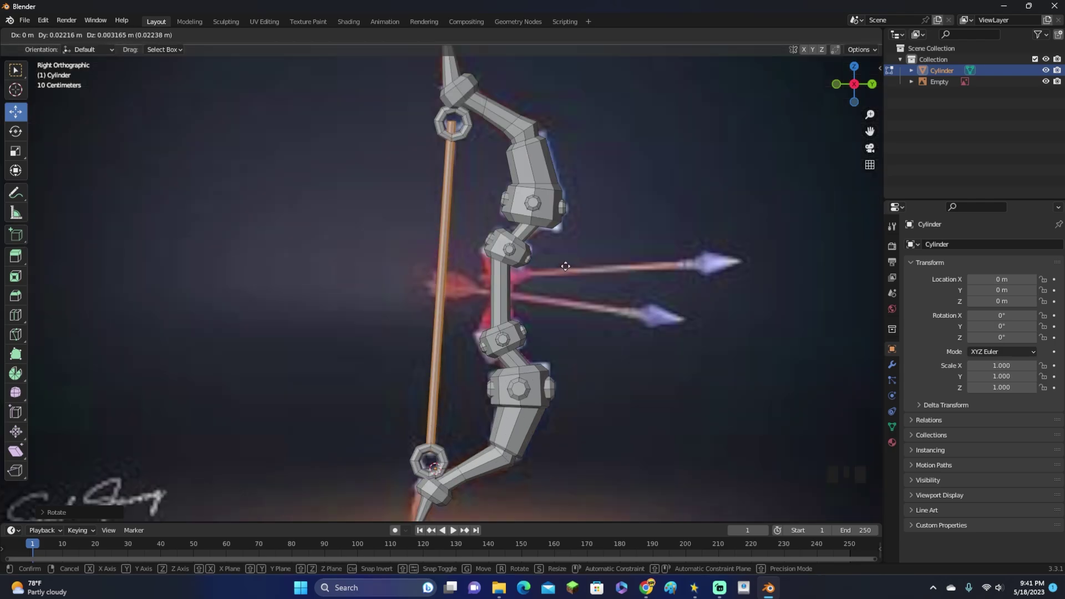
click(565, 270)
shift+middle_drag(494, 102, 442, 208)
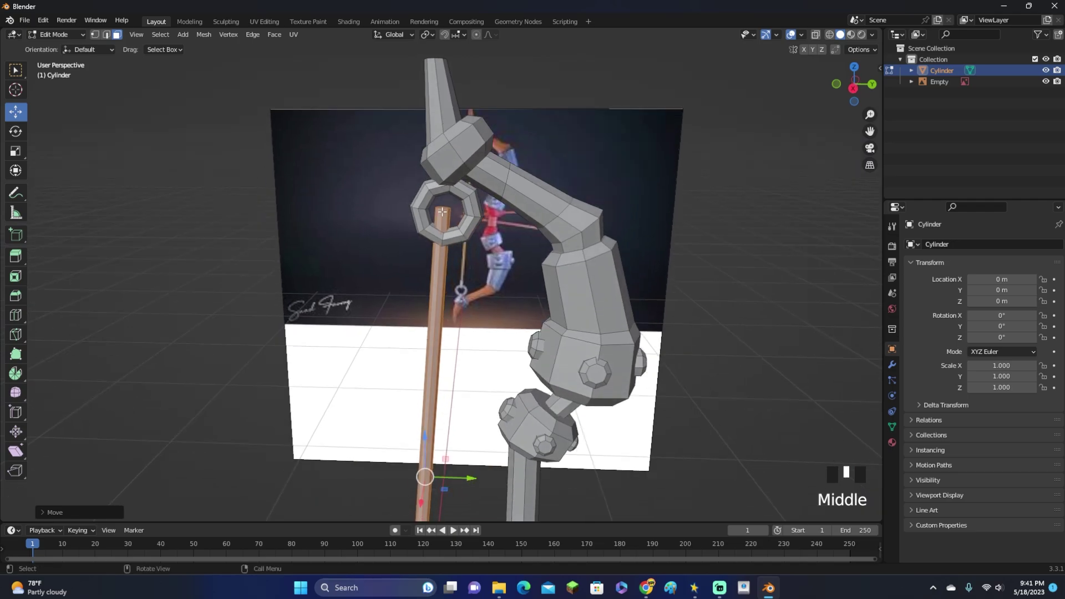
Move the string's top end into the upper ring in side view
click(442, 208)
click(442, 207)
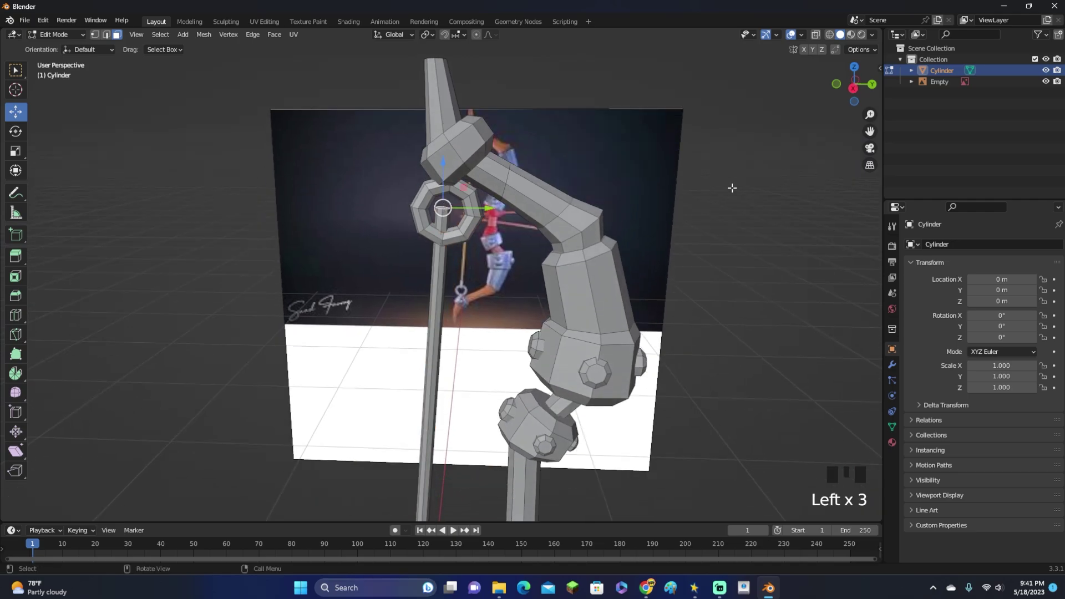
click(852, 87)
scroll(613, 169, up, 3)
key(g)
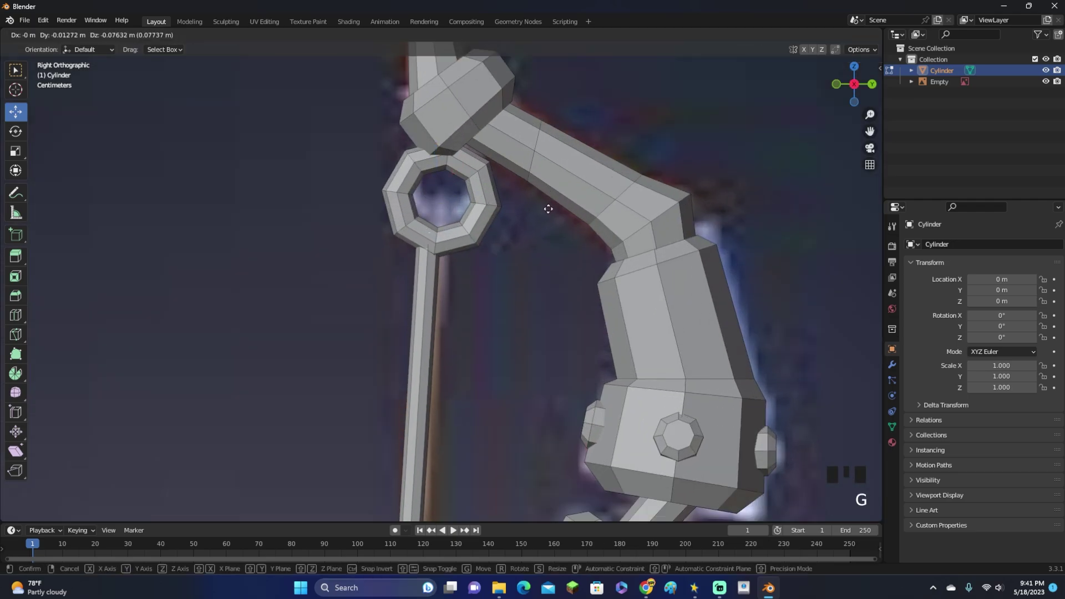
click(555, 214)
scroll(556, 216, down, 5)
Keep solid shading, return to Object Mode and snap back to the side view
middle_drag(556, 216, 574, 199)
scroll(575, 201, up, 2)
key(z)
key(z)
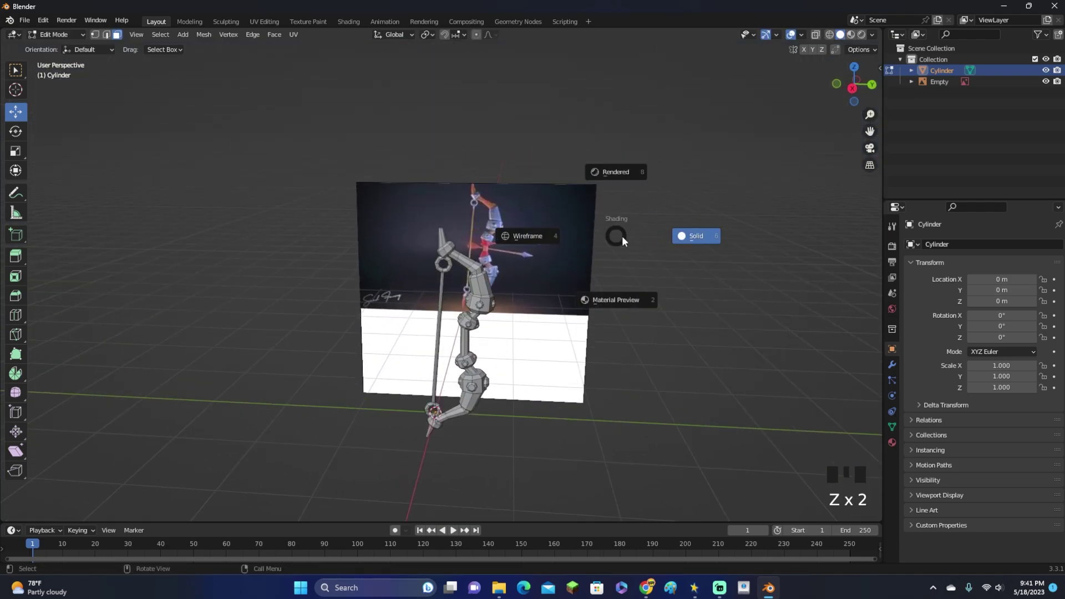
click(675, 243)
key(Tab)
scroll(690, 269, down, 4)
shift+middle_drag(689, 269, 597, 238)
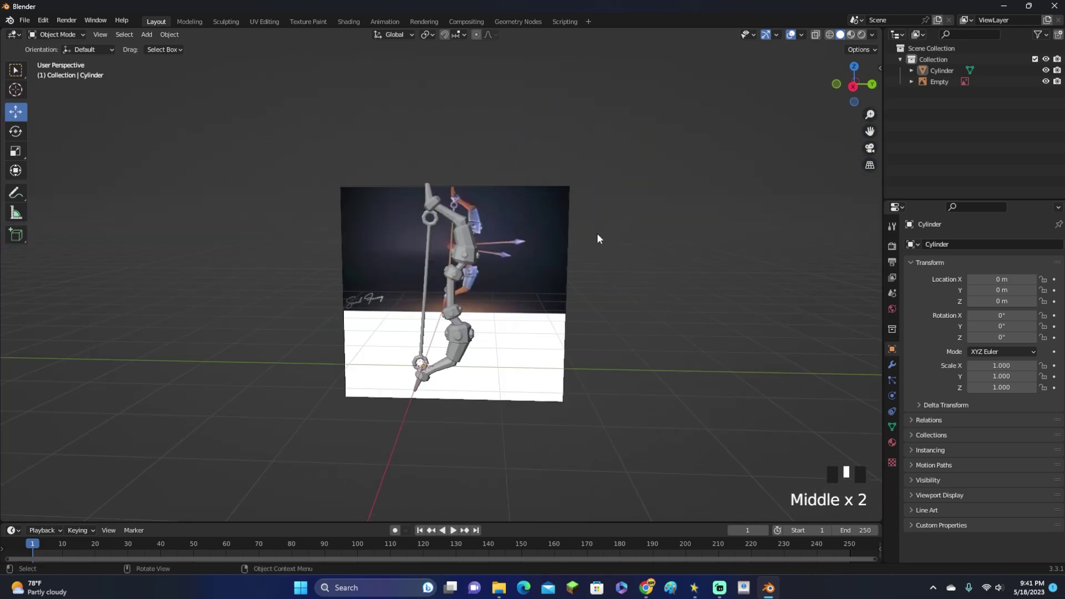
scroll(596, 238, up, 7)
scroll(787, 210, down, 4)
click(854, 84)
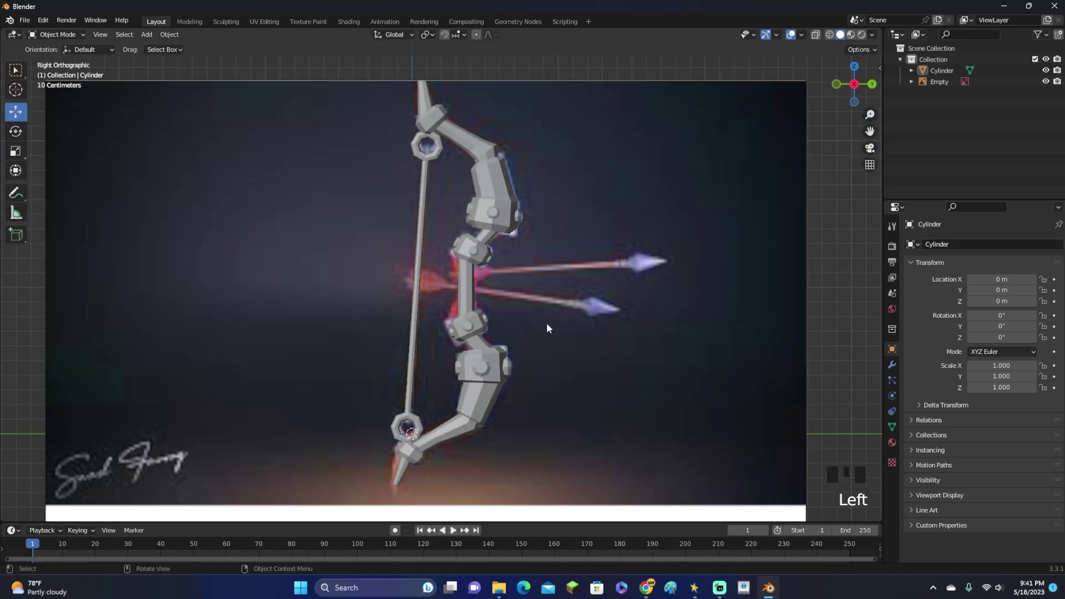
Edit the bow mesh in wireframe, select a face near the grip joint, then restore solid shading
click(467, 333)
scroll(505, 334, up, 3)
key(z)
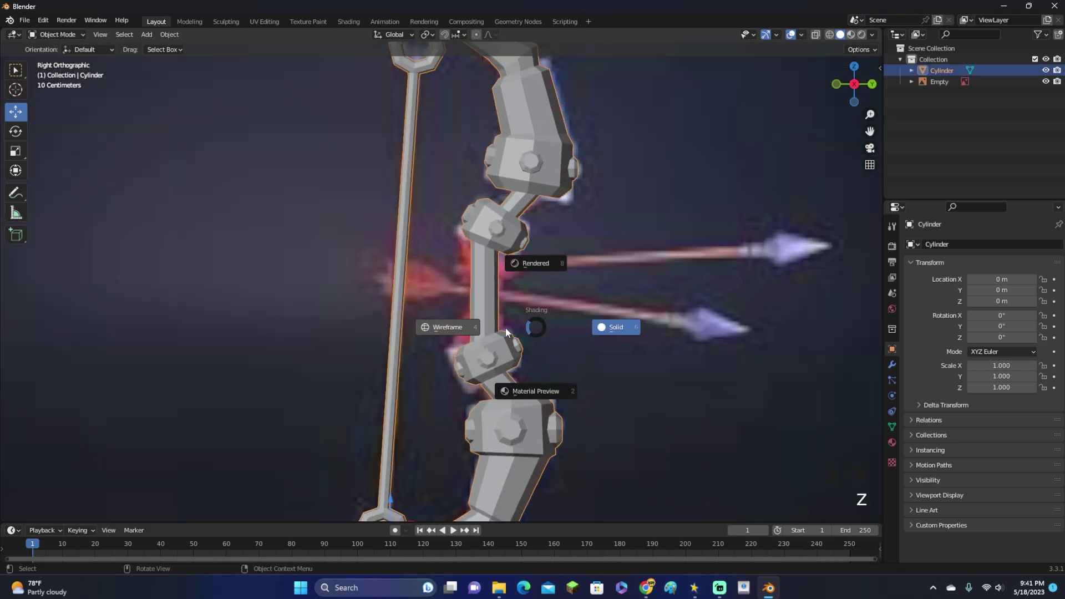
click(486, 327)
key(Tab)
scroll(565, 327, up, 2)
shift+middle_drag(584, 327, 490, 329)
scroll(490, 329, down, 4)
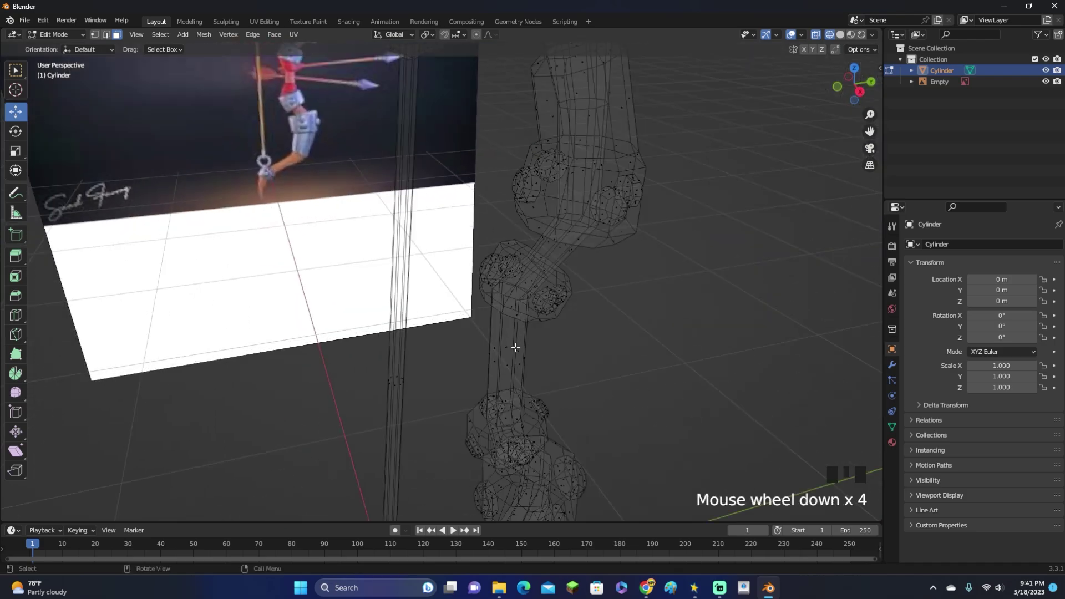
click(493, 421)
key(z)
click(561, 408)
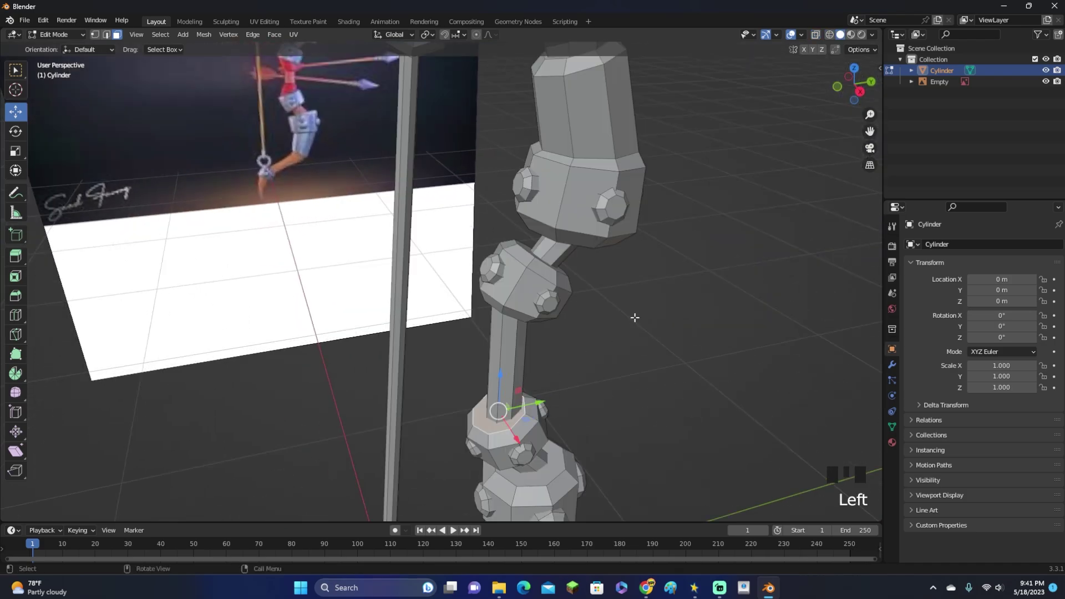
Duplicate the grip face, then rotate, resize and reposition the copy
key(shift+d)
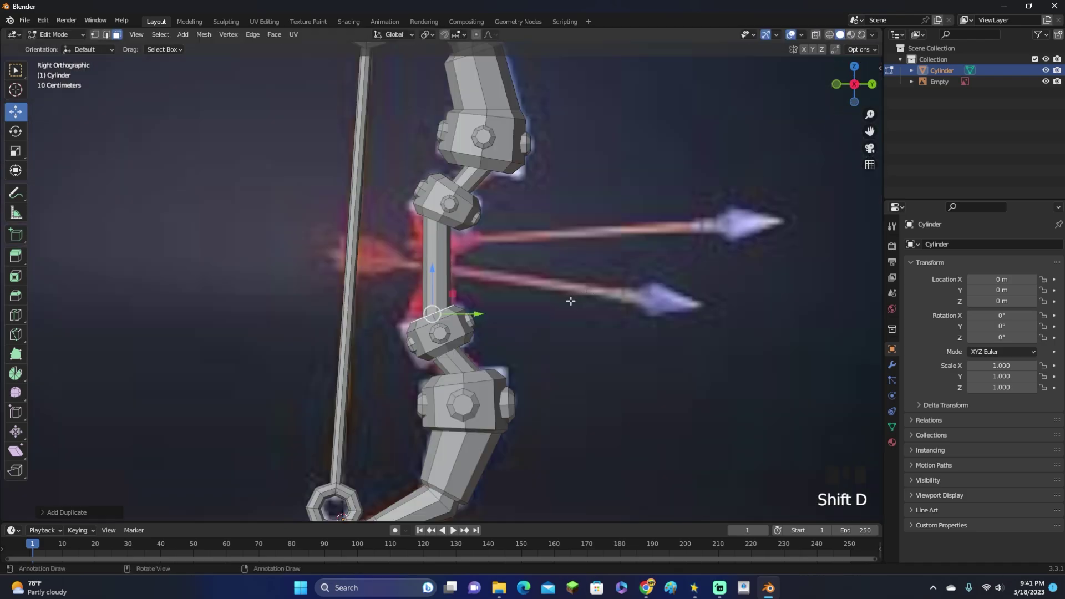
scroll(568, 300, up, 5)
key(r)
click(537, 357)
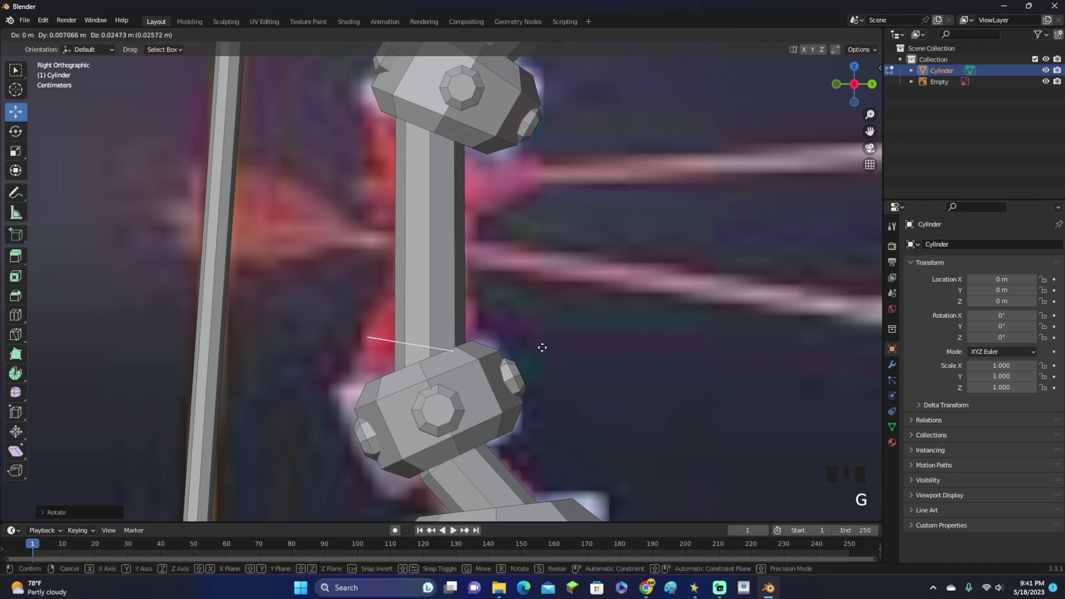
key(s)
click(520, 346)
key(g)
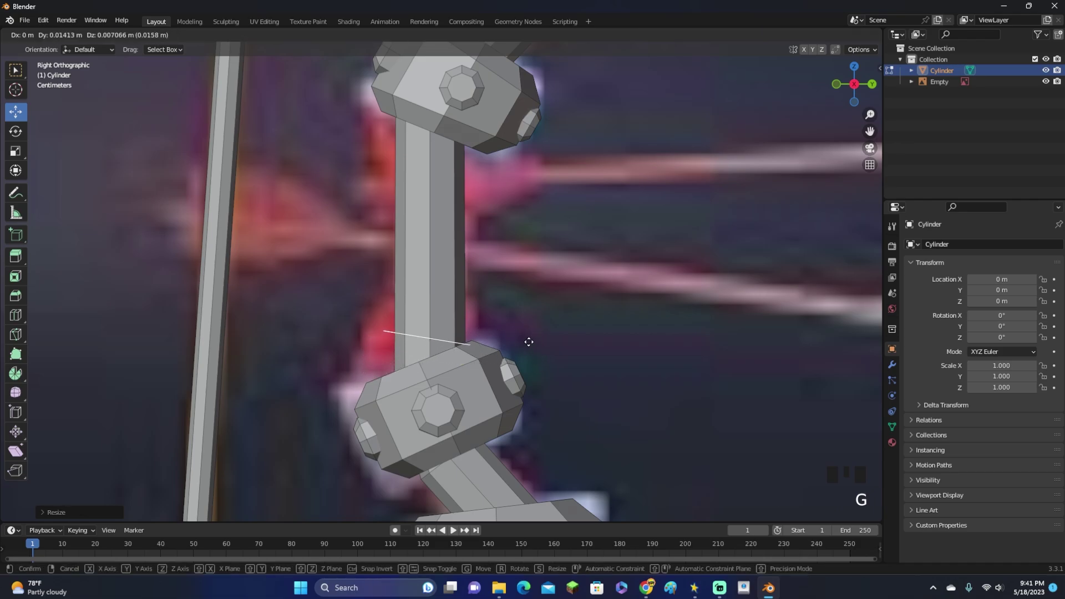
click(528, 345)
Extrude the face into a new segment, select it linked, then tilt, resize and place it
key(e)
click(535, 309)
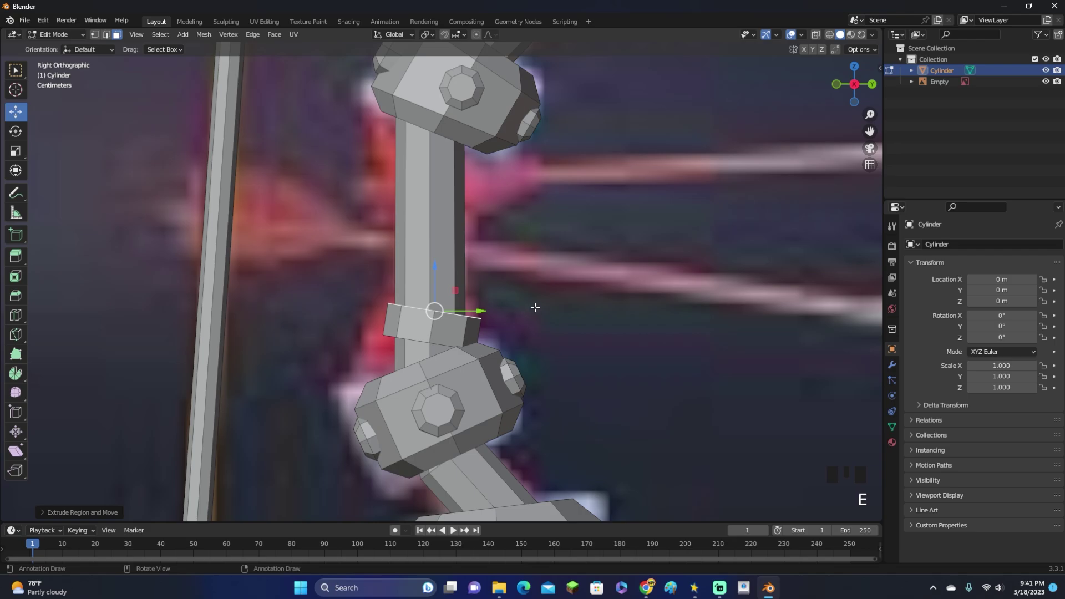
key(g)
click(536, 304)
key(l)
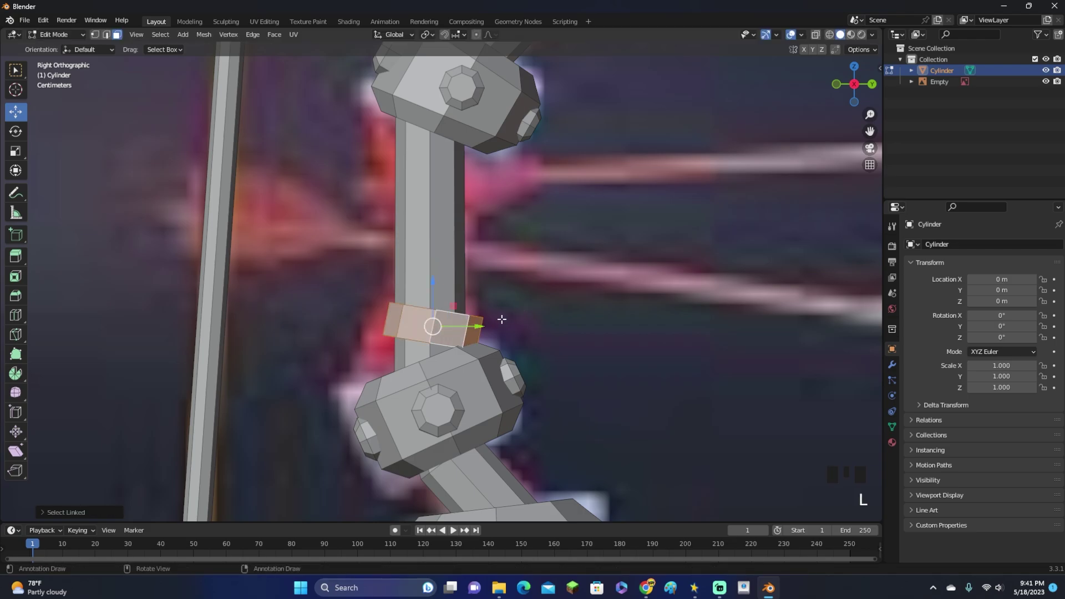
key(shift+d)
click(501, 318)
key(r)
click(497, 297)
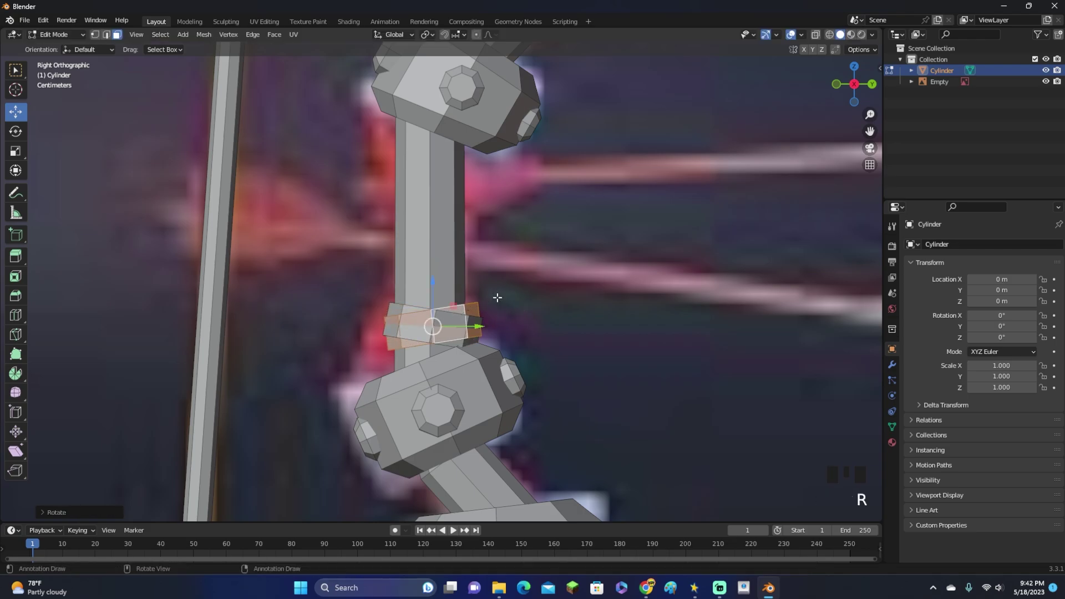
key(s)
click(513, 302)
key(g)
click(511, 279)
Duplicate the segment into a smaller, tilted copy above the original
key(shift+d)
click(511, 247)
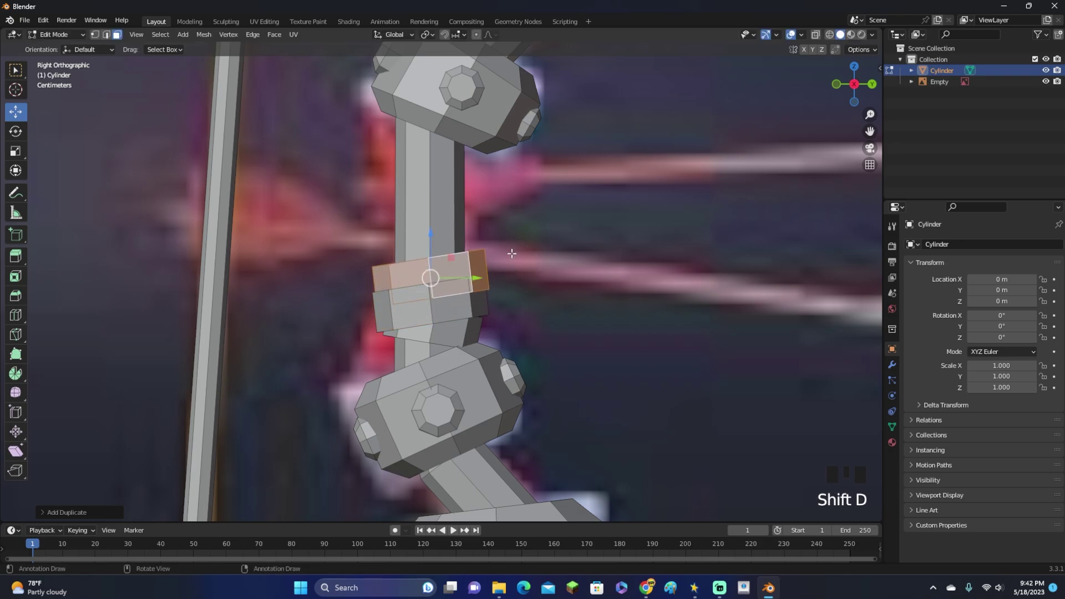
key(s)
click(503, 262)
key(r)
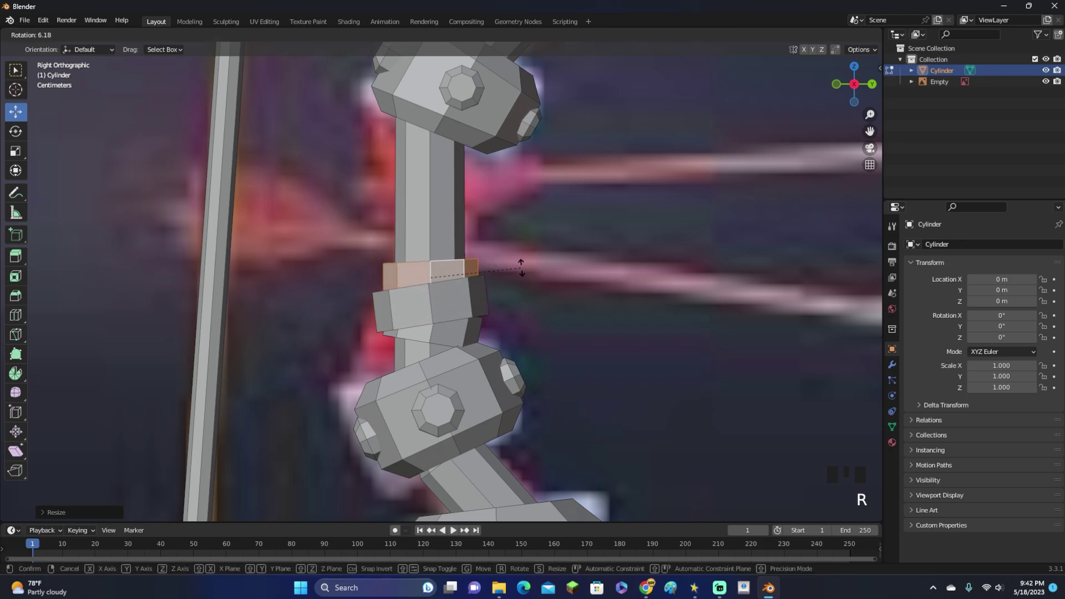
click(518, 265)
key(g)
click(520, 272)
Lower the bottom segment and place a rotated copy just below the upper joint
key(l)
key(l)
key(l)
key(l)
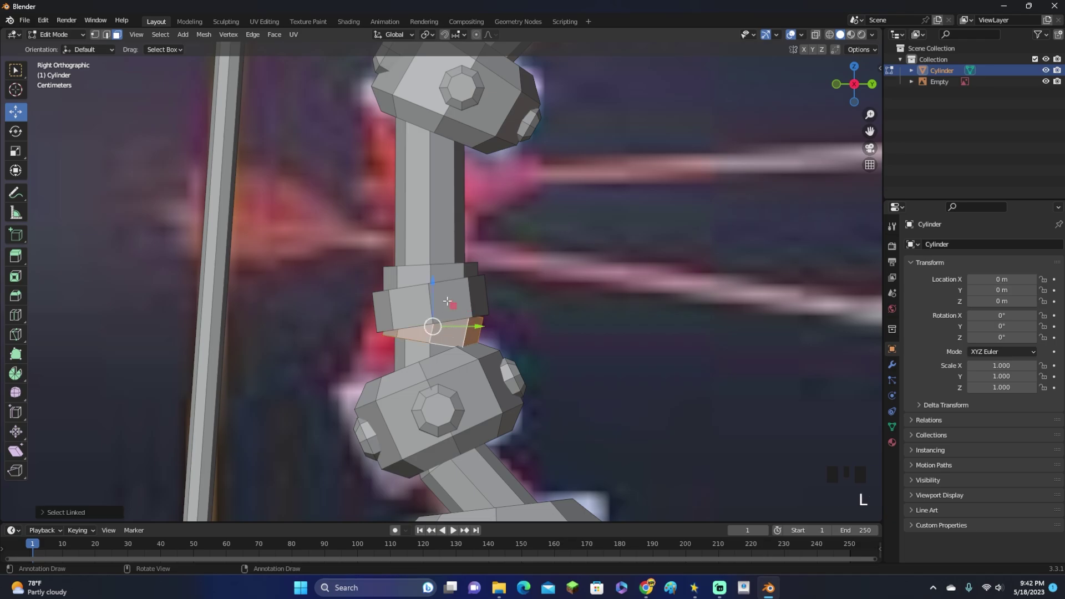
key(g)
click(498, 296)
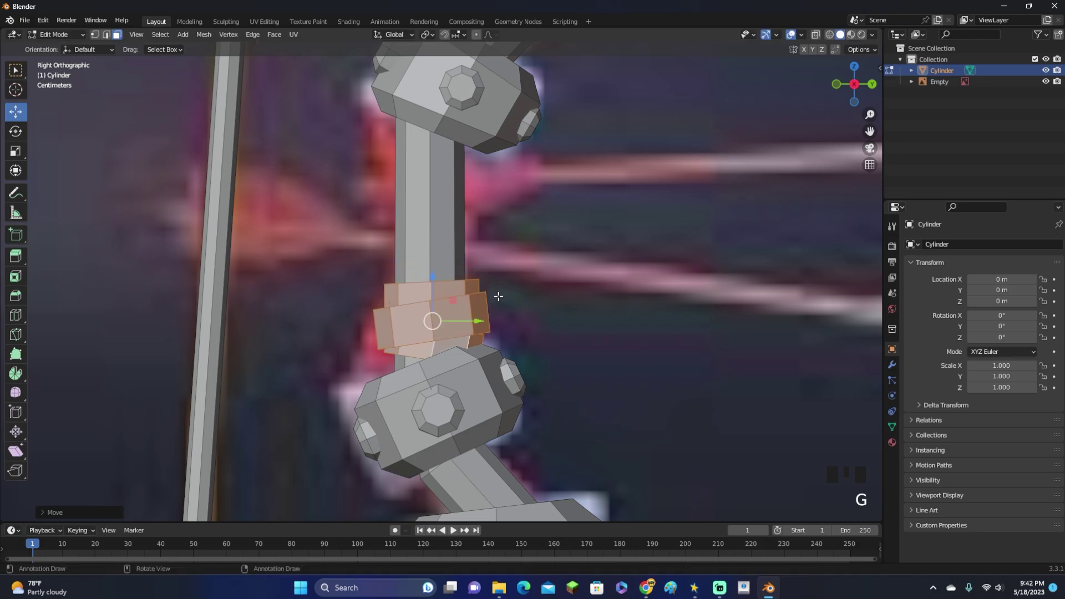
key(shift+d)
key(r)
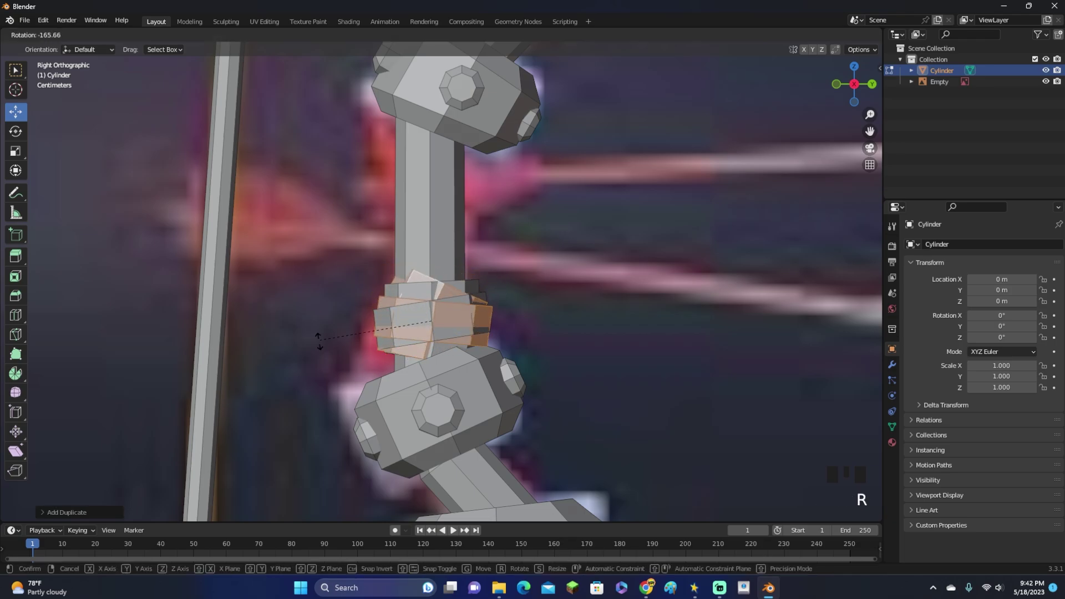
click(330, 368)
key(g)
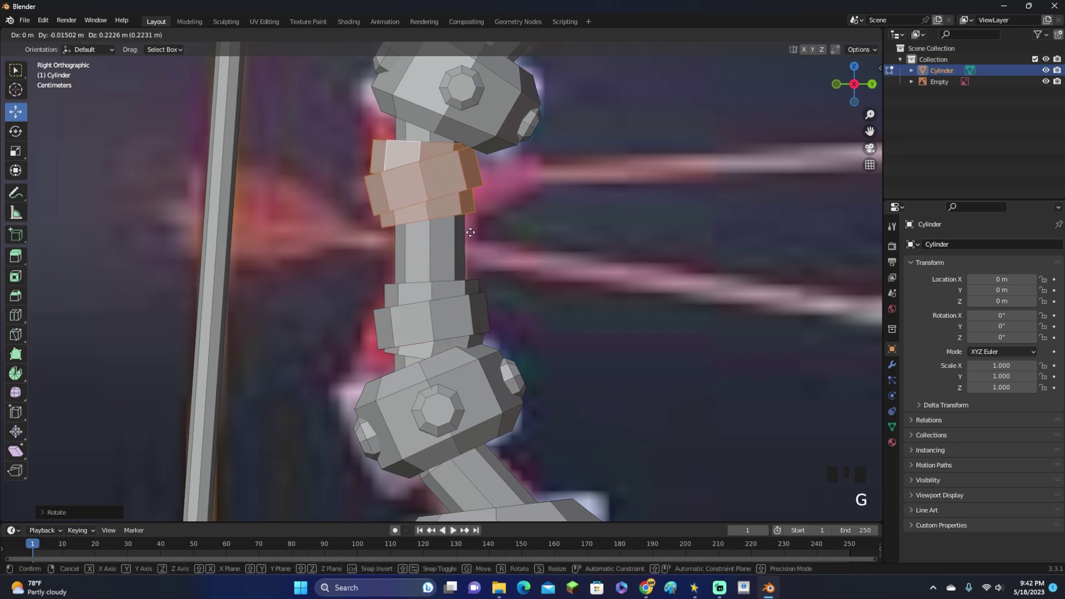
click(555, 237)
Raise the ring segment, exit mesh editing and orbit to view the whole bow
key(Tab)
key(Tab)
key(l)
key(l)
key(l)
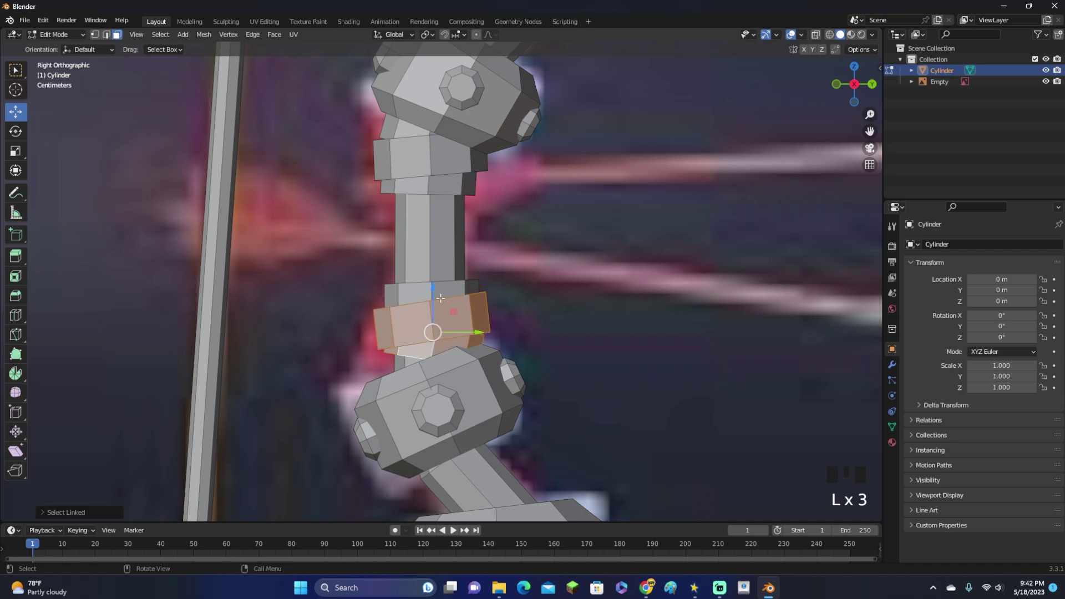
key(l)
key(g)
click(504, 293)
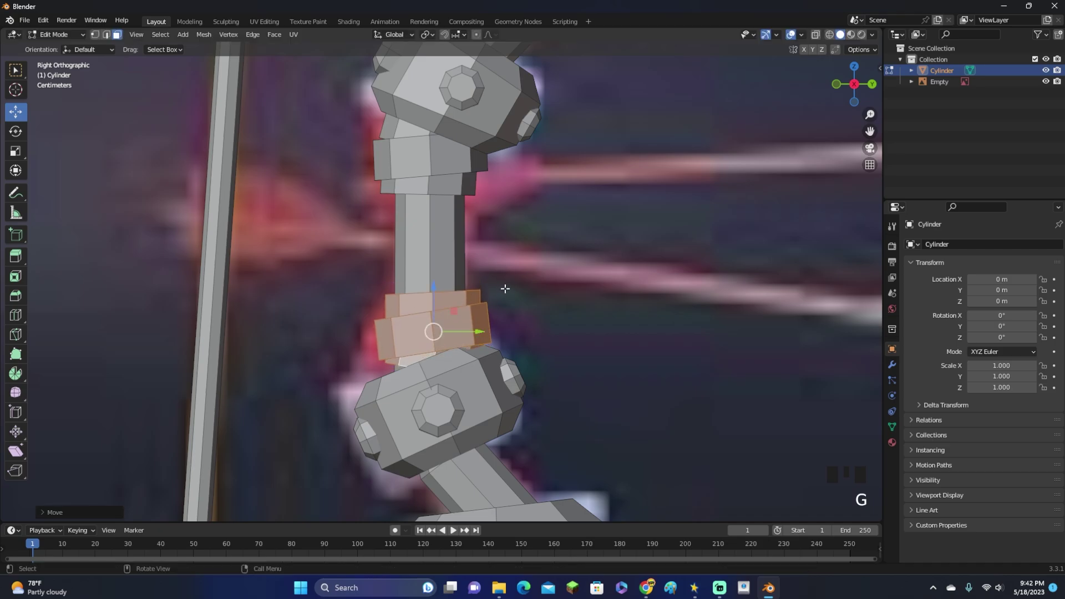
key(Tab)
scroll(698, 291, down, 9)
middle_drag(697, 291, 433, 290)
scroll(610, 287, up, 3)
Add a cube in side view and rotate it 45° about Z
click(858, 89)
scroll(704, 200, up, 3)
shift+scroll(432, 290, up, 1)
key(shift+a)
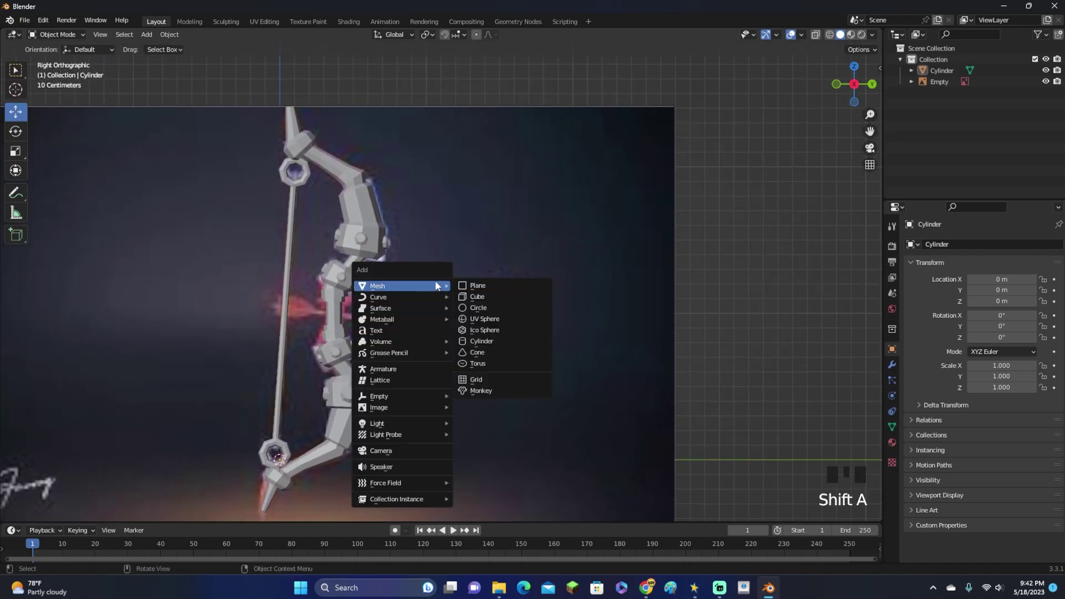
click(476, 296)
scroll(488, 291, down, 5)
scroll(507, 288, up, 1)
text(r)
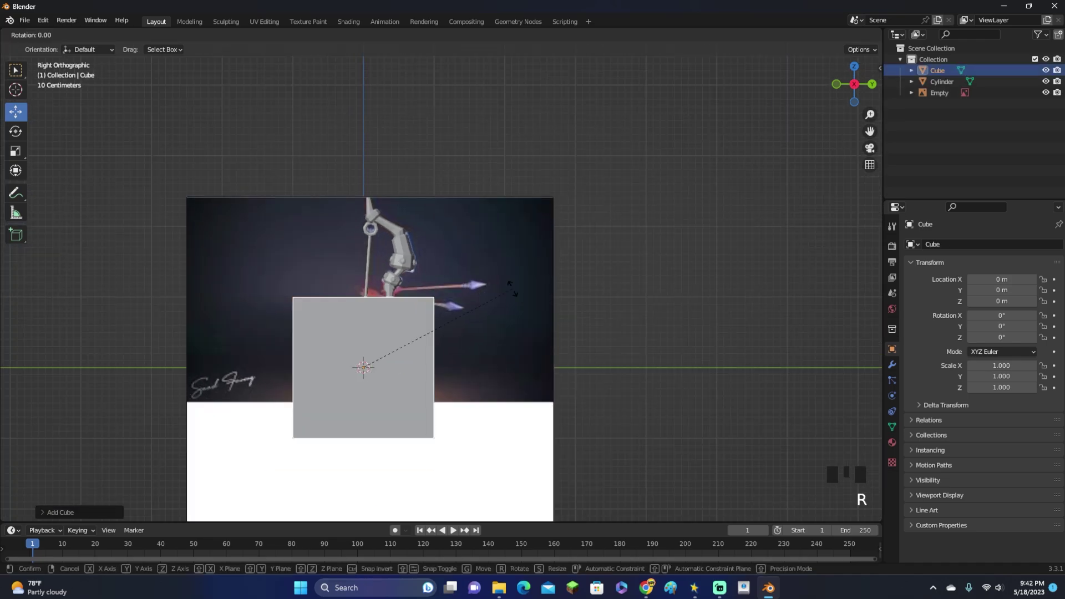
text(z45)
key(Return)
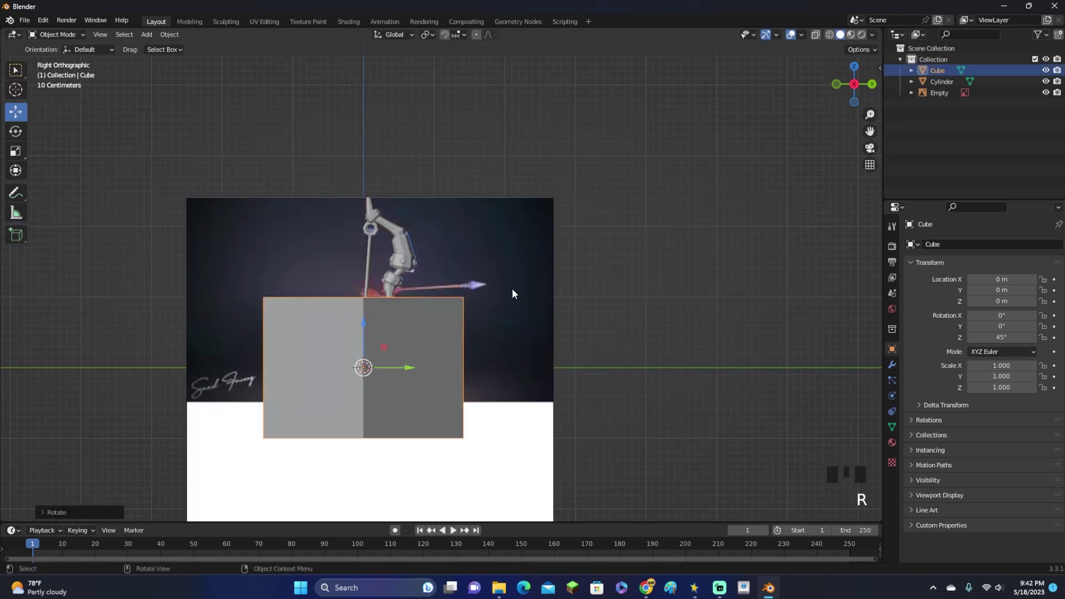
In Edit Mode rotate the cube 90° about X, shrink it and move it onto the upper arrowhead
key(Tab)
text(r)
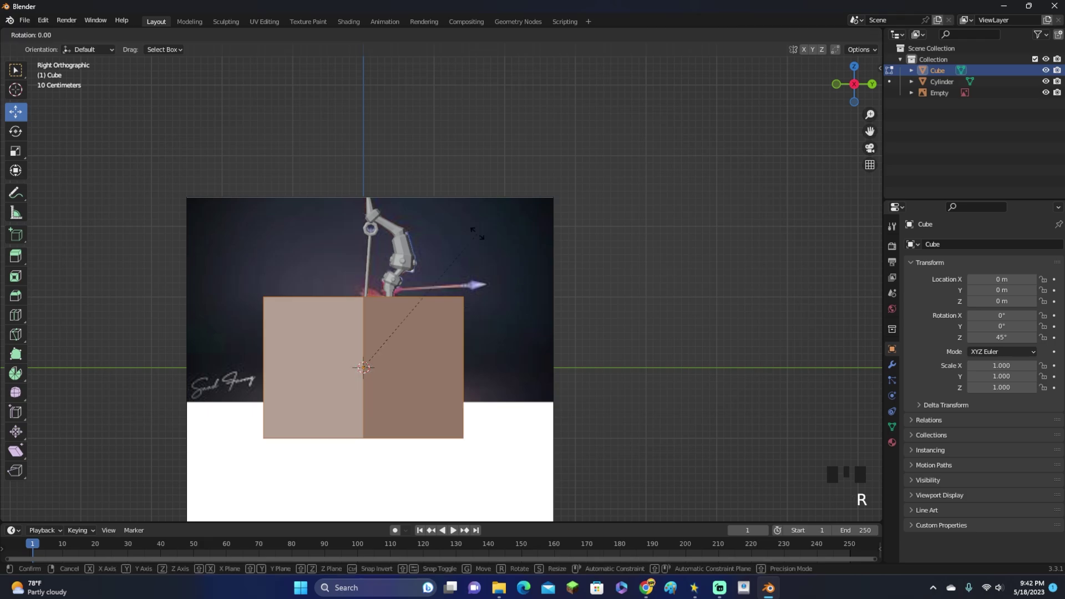
text(x90)
key(Return)
scroll(537, 317, up, 2)
key(s)
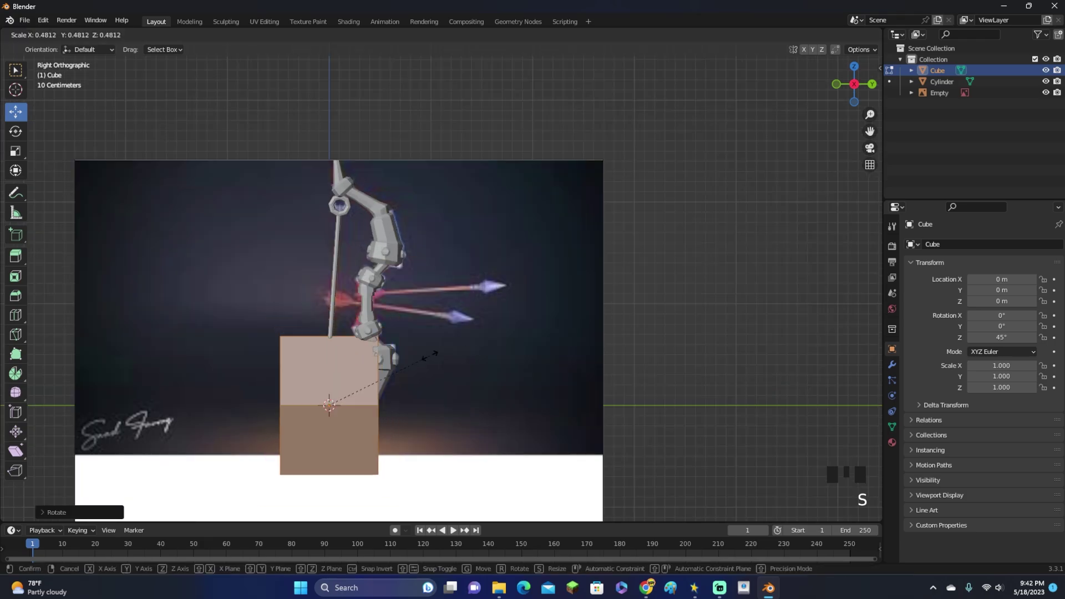
click(381, 378)
key(g)
click(526, 265)
scroll(631, 319, up, 7)
key(s)
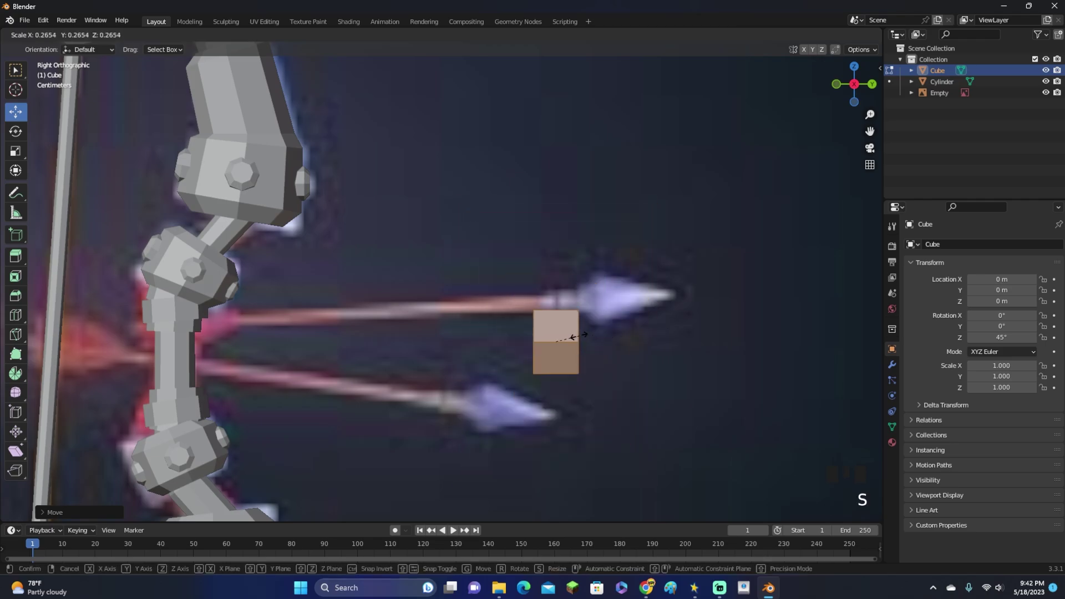
click(573, 336)
Switch to wireframe shading, then move and scale the cube onto the reference arrowhead
key(z)
click(574, 342)
shift+middle_drag(635, 339, 486, 361)
scroll(487, 361, up, 2)
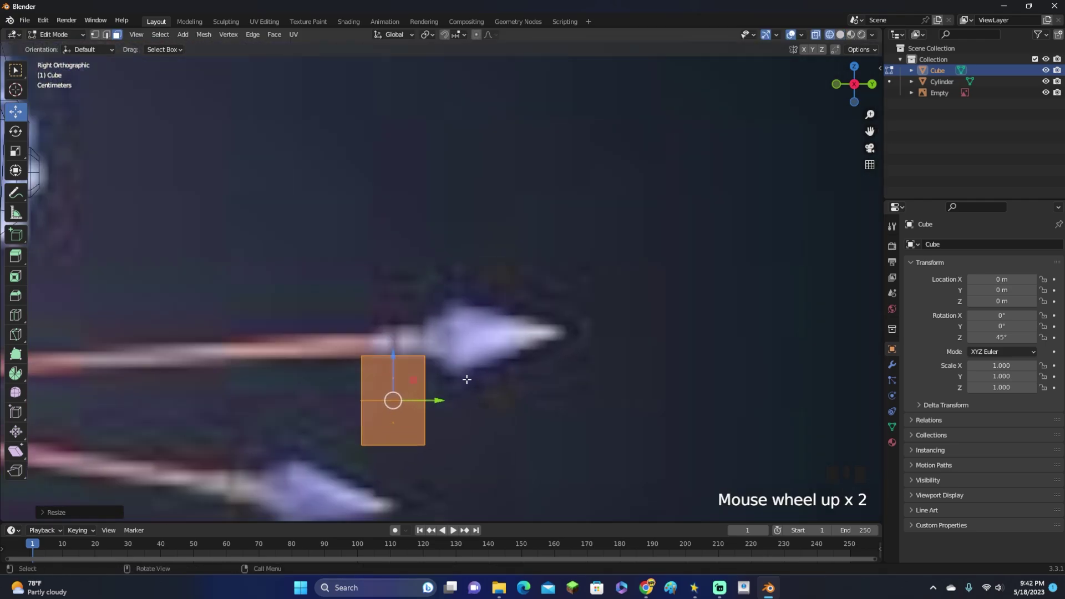
key(g)
click(517, 312)
key(s)
click(504, 315)
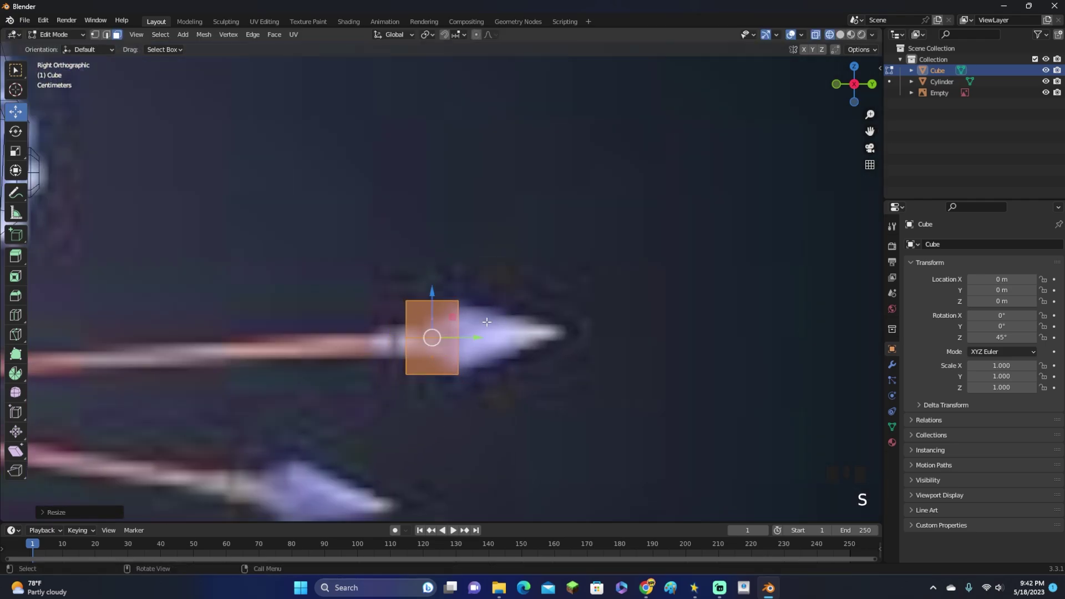
Scale the cube's left face down into a wedge and slide it along the arrow
click(407, 336)
key(s)
click(444, 351)
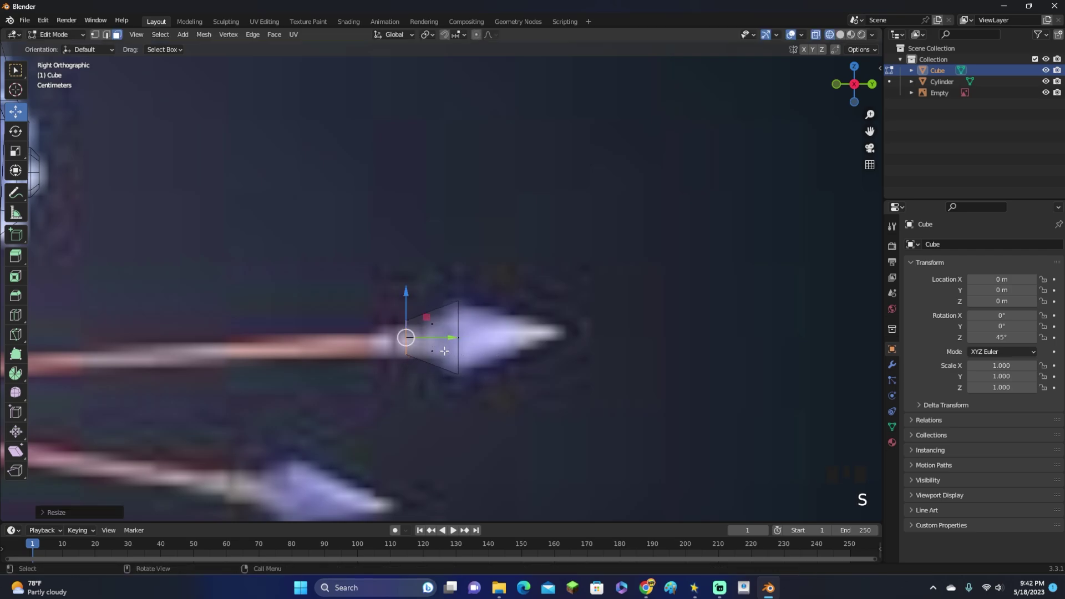
mouse_move(443, 338)
mouse_down()
mouse_move(469, 340)
mouse_move(461, 333)
mouse_up()
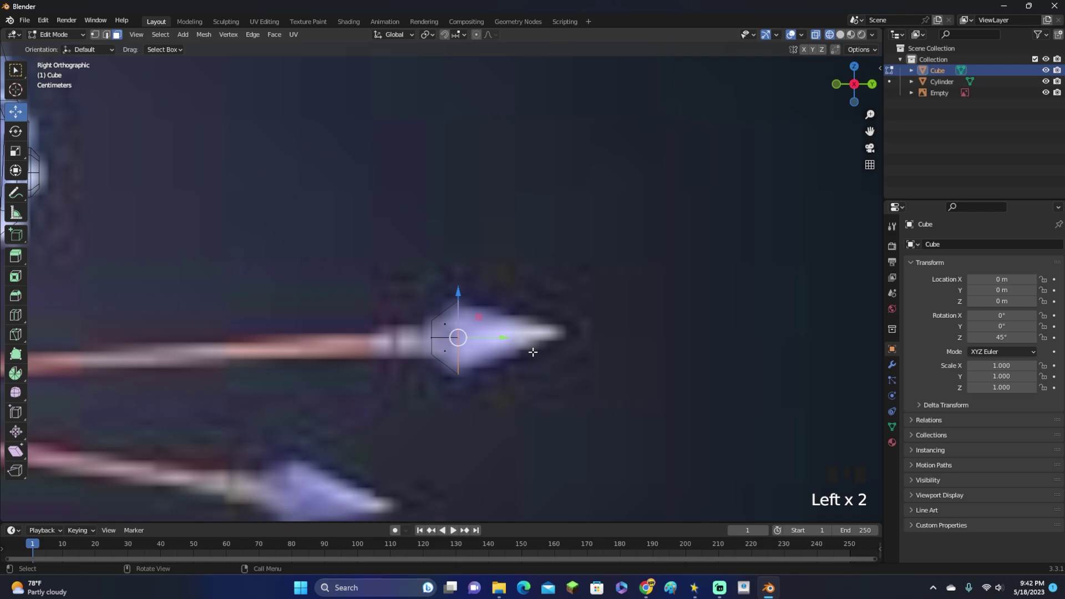
Extrude the front face out toward the tip and scale it down twice
key(e)
click(527, 351)
drag(492, 338, 594, 352)
key(s)
click(613, 349)
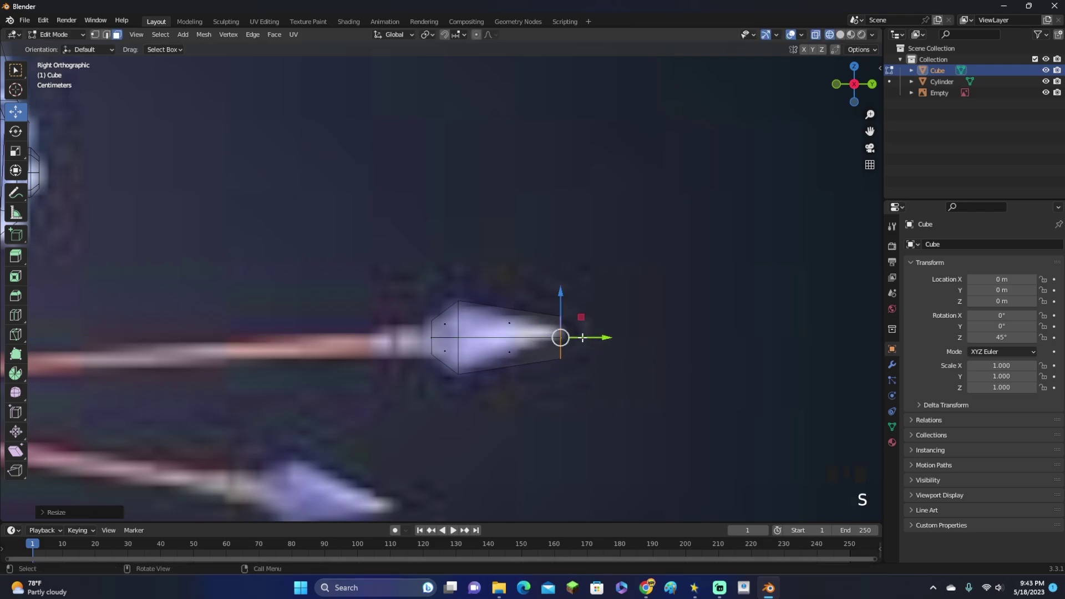
key(s)
click(601, 357)
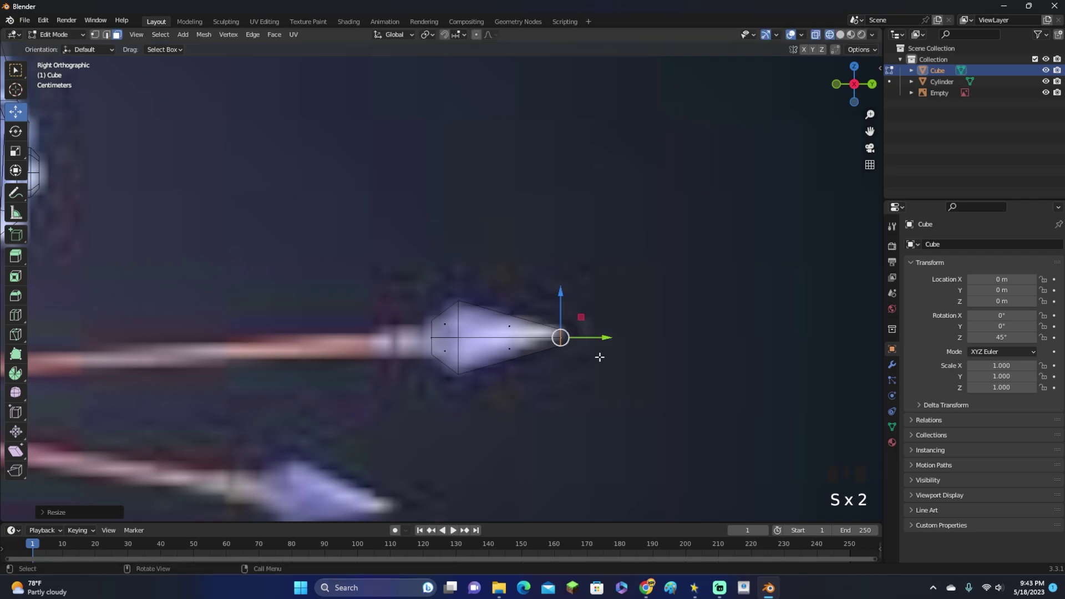
Merge the tip vertices At Center into one point and push it out to the arrowhead tip
click(97, 35)
key(m)
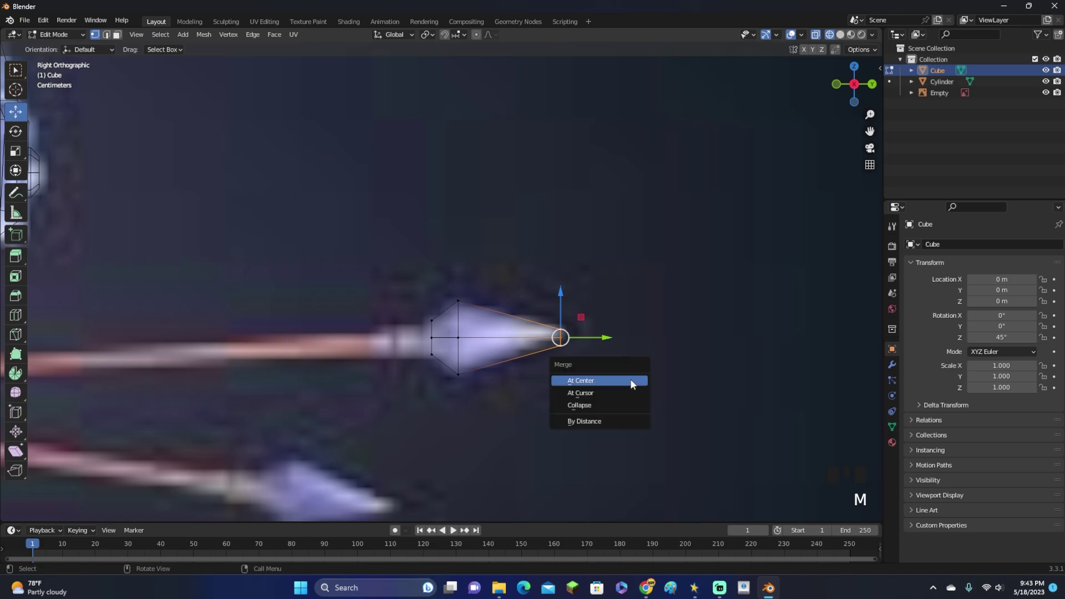
click(630, 378)
drag(596, 338, 608, 340)
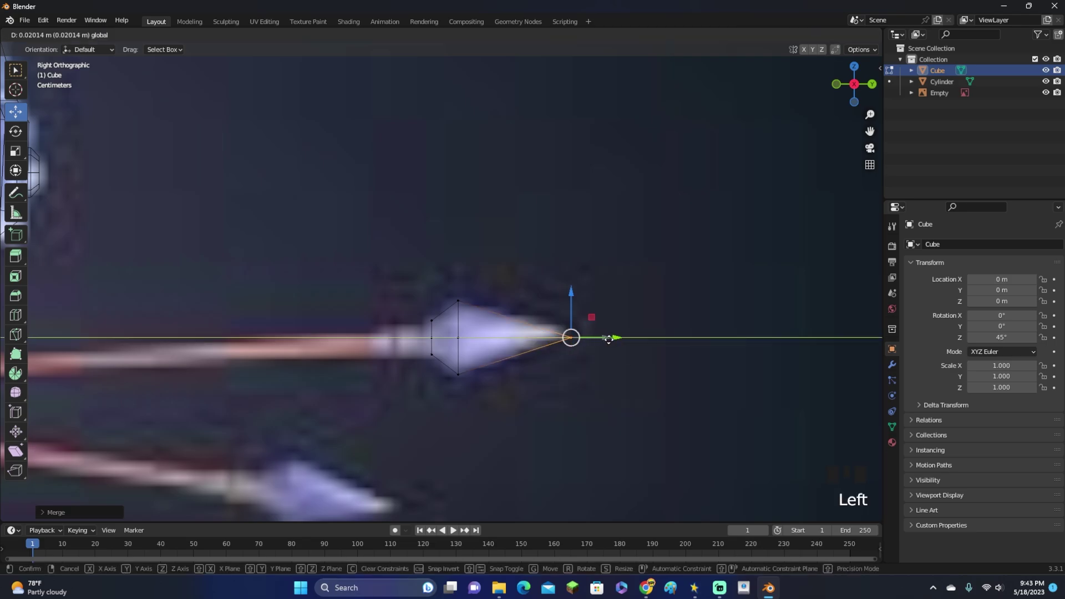
middle_drag(608, 339, 279, 172)
Select the whole arrowhead and flatten it along X to make it thinner
click(117, 34)
click(422, 408)
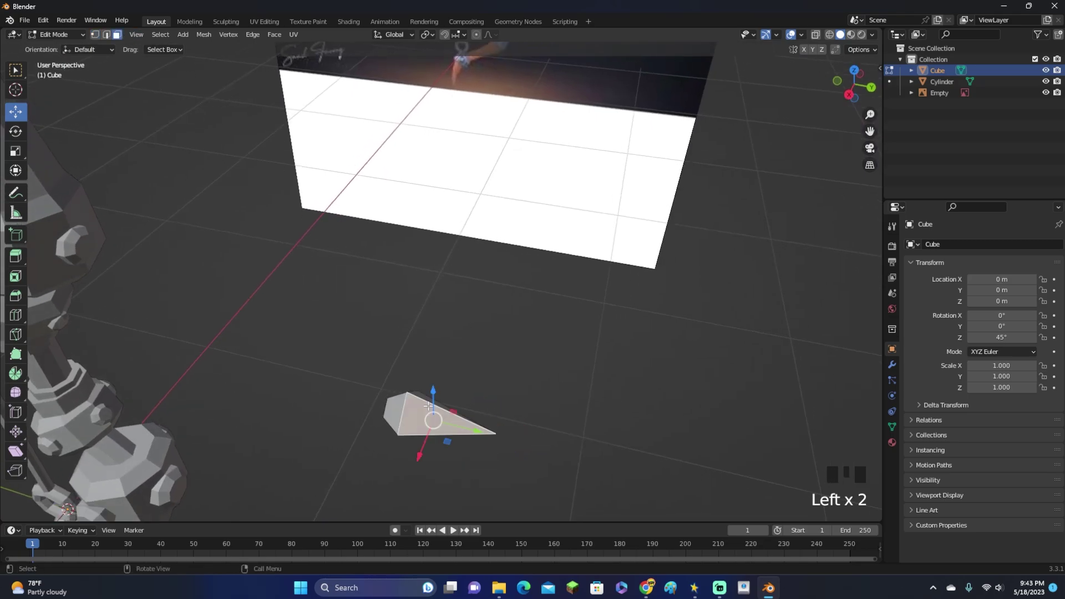
key(l)
middle_drag(537, 432, 499, 448)
key(s)
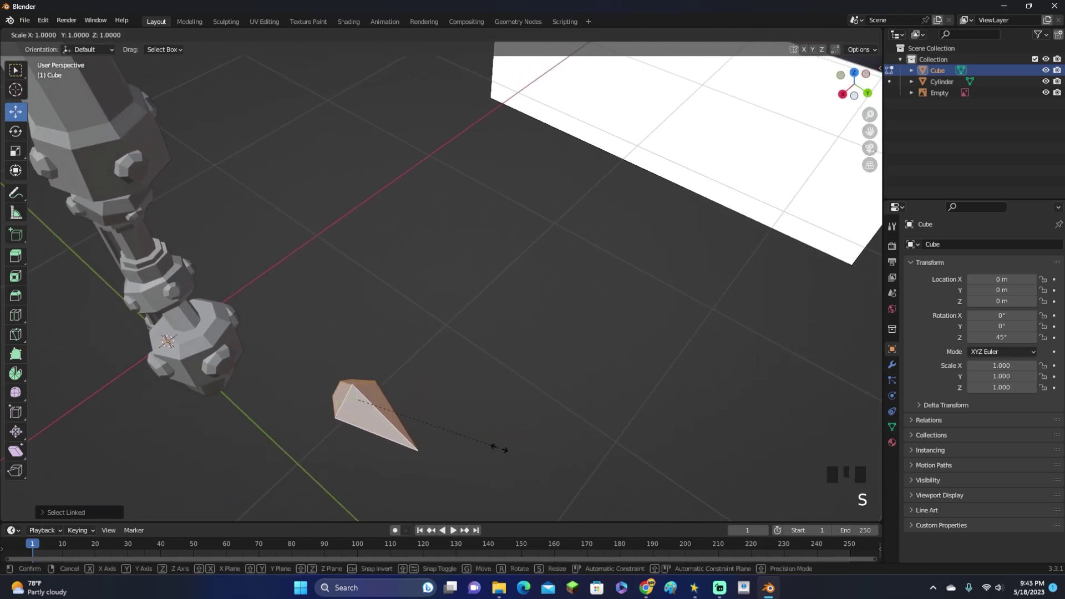
key(x)
middle_drag(424, 425, 399, 413)
click(416, 418)
In side view, extrude the arrowhead's small back face into a short shaft section
click(838, 88)
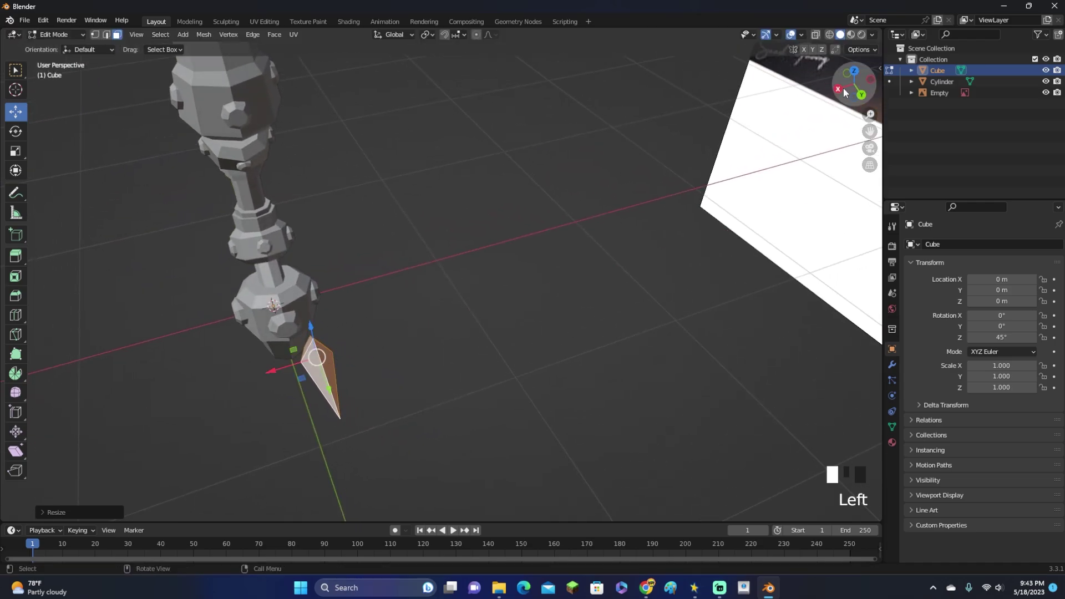
scroll(692, 207, up, 2)
middle_drag(692, 207, 740, 217)
click(576, 382)
click(864, 84)
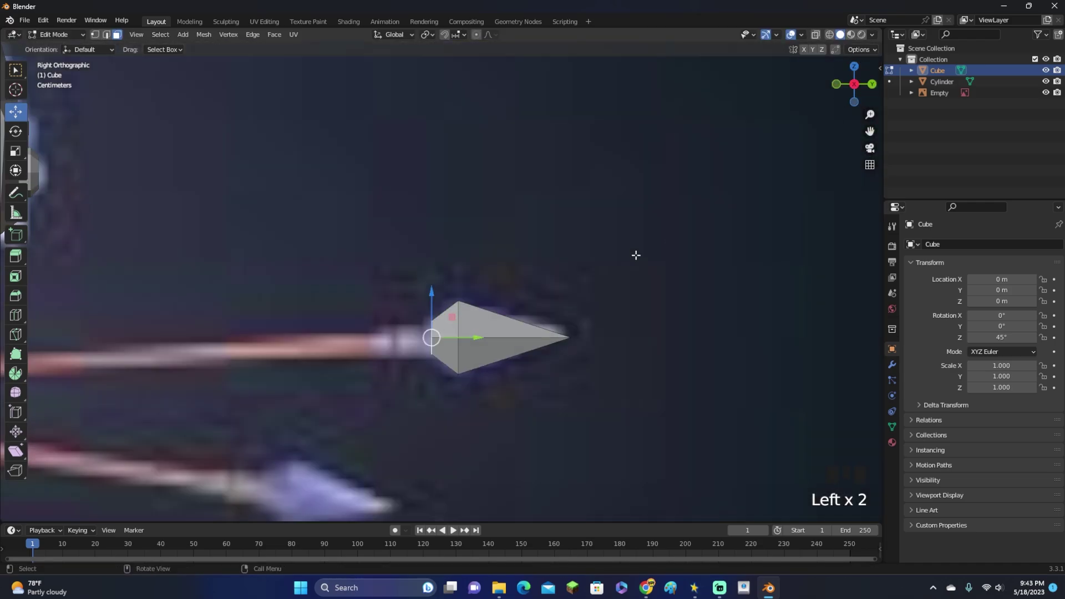
key(e)
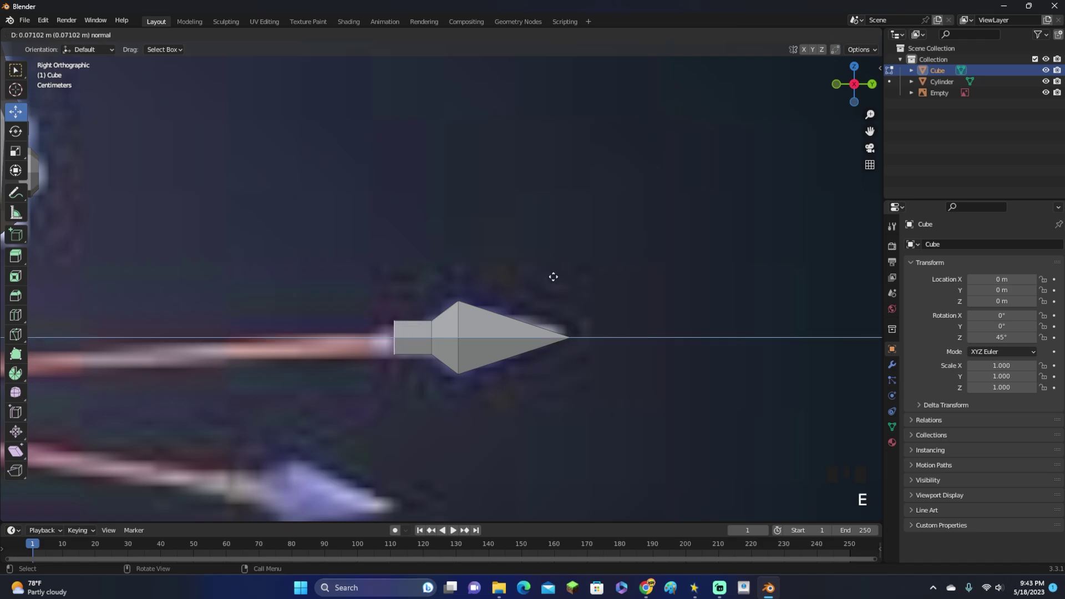
click(554, 277)
shift+middle_drag(542, 290, 686, 282)
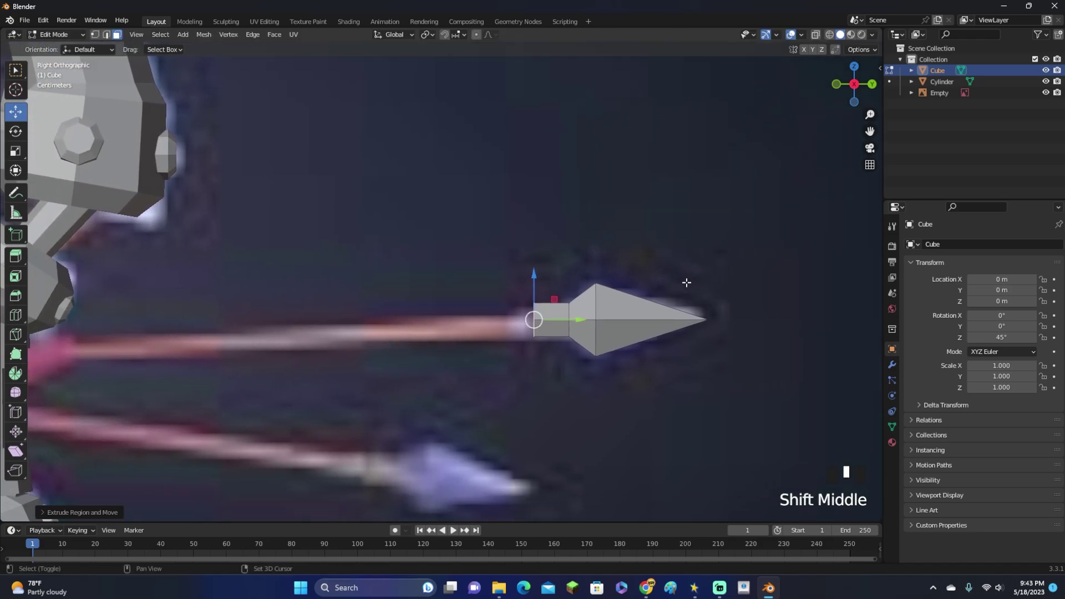
Add a cylinder and rotate it 90° about X to lie along the arrow
key(shift+a)
click(653, 297)
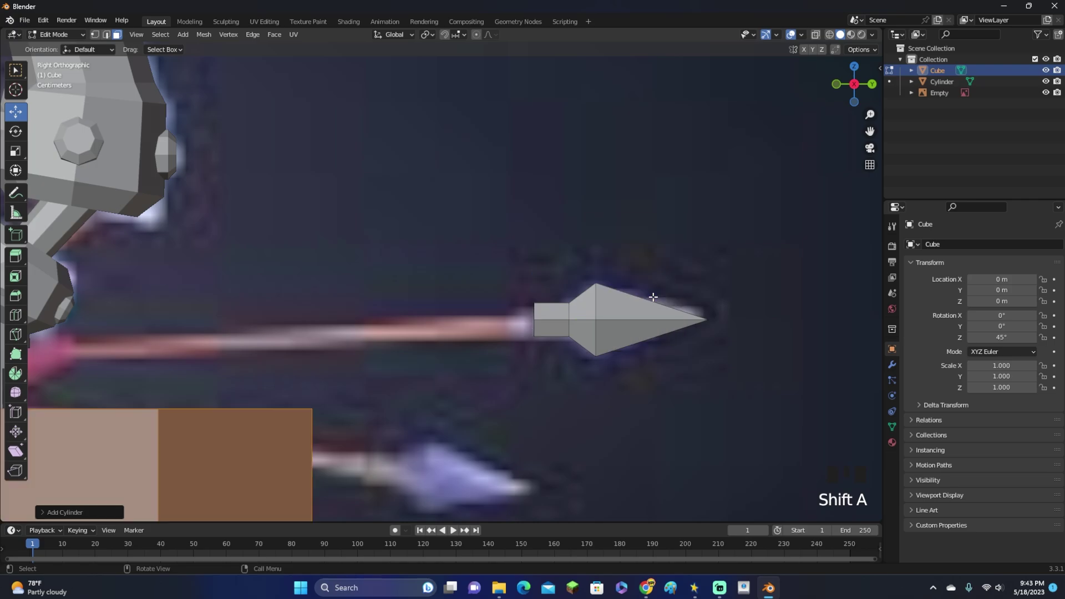
scroll(648, 290, down, 4)
scroll(647, 291, down, 9)
key(r)
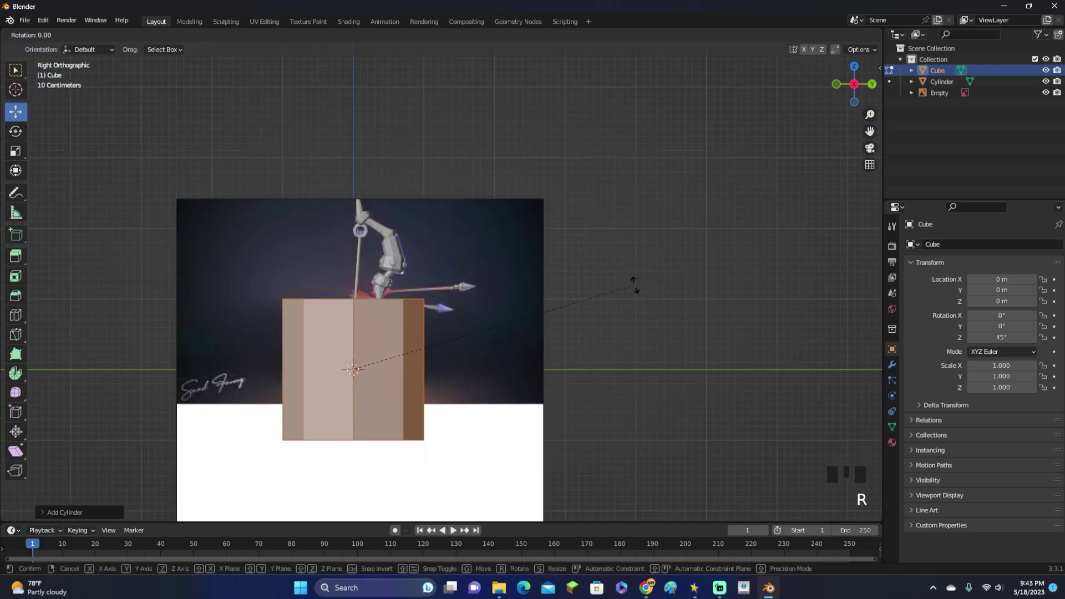
text(x90)
click(634, 285)
Shrink the cylinder and move it behind the arrowhead, shrinking it again to fit
key(s)
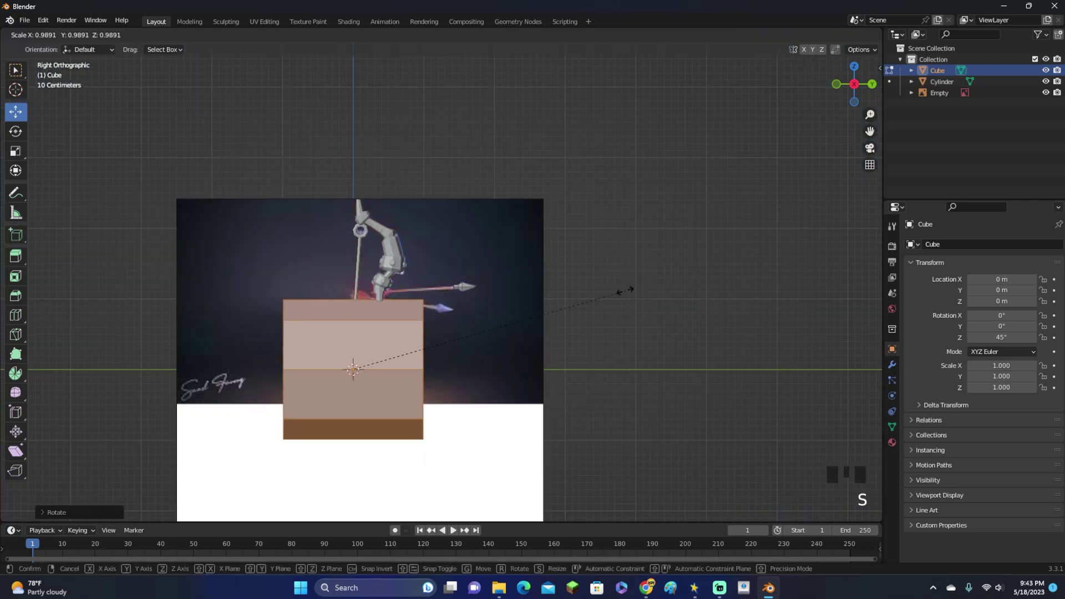
click(420, 347)
scroll(368, 401, up, 3)
key(g)
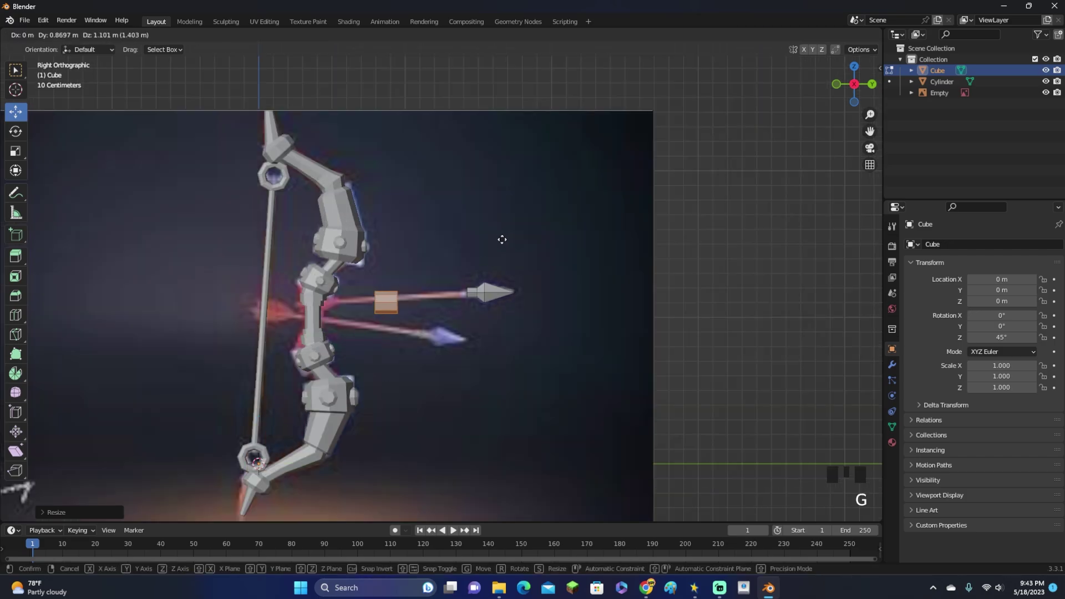
click(582, 235)
scroll(583, 235, up, 9)
key(s)
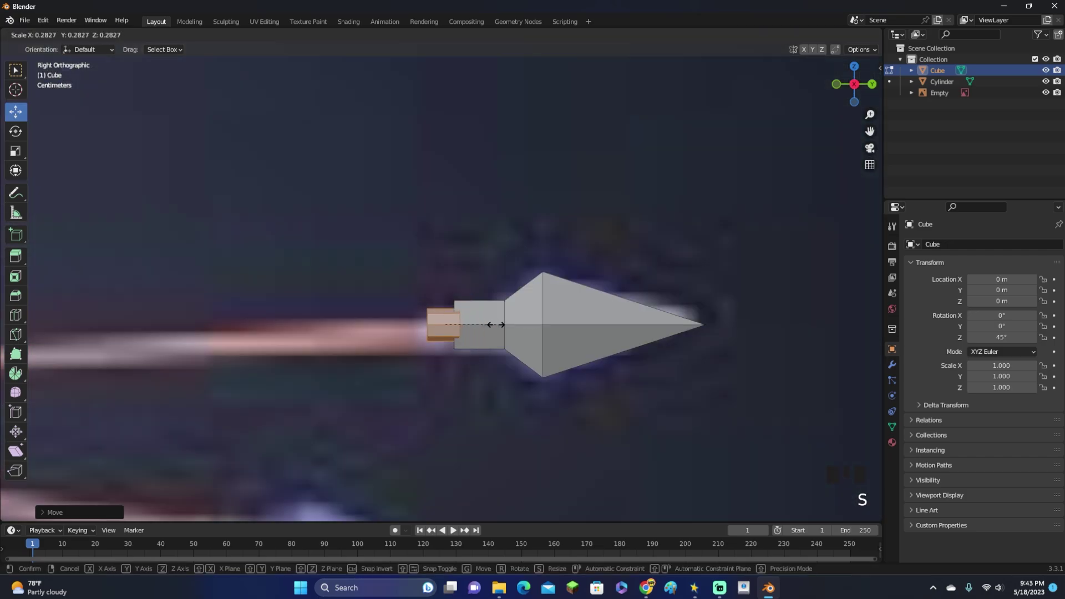
click(493, 325)
Resize the cylinder to its final thickness and select its octagonal end face
middle_drag(492, 326, 676, 380)
shift+middle_drag(675, 379, 546, 359)
scroll(577, 366, up, 1)
key(s)
click(644, 393)
middle_drag(645, 392, 654, 345)
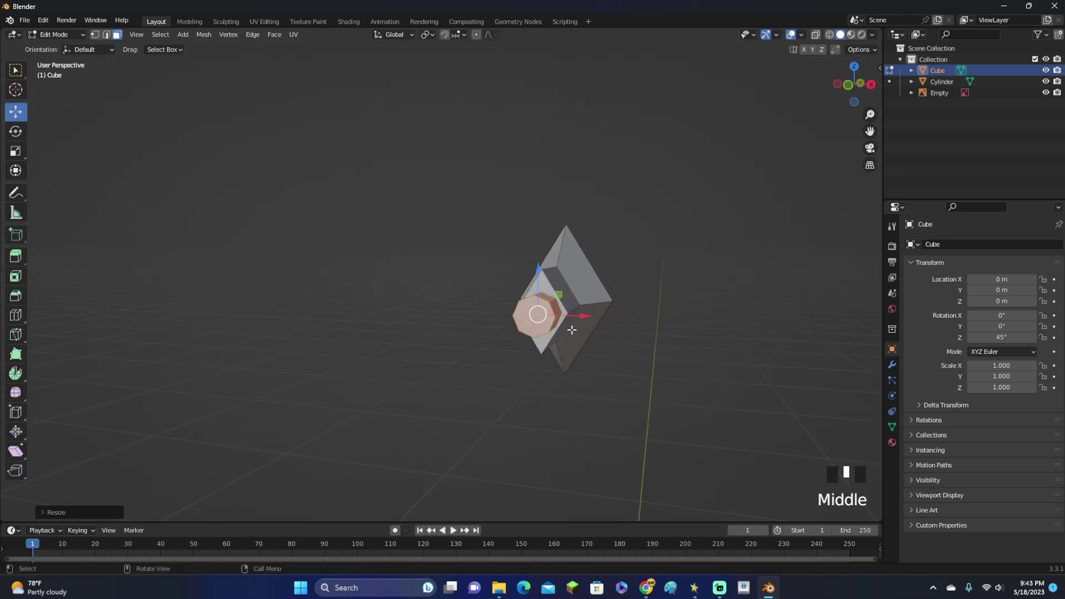
click(536, 323)
click(871, 85)
Select the cylinder piece, nudge it along the arrow, then select its end face alone
scroll(772, 185, down, 4)
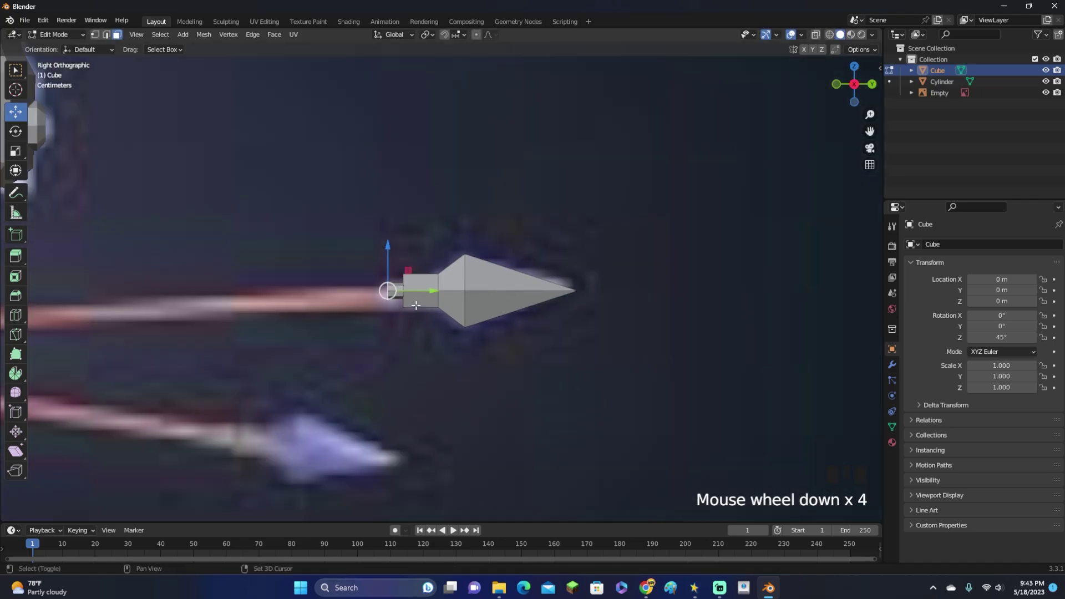
shift+middle_drag(406, 296, 622, 314)
key(l)
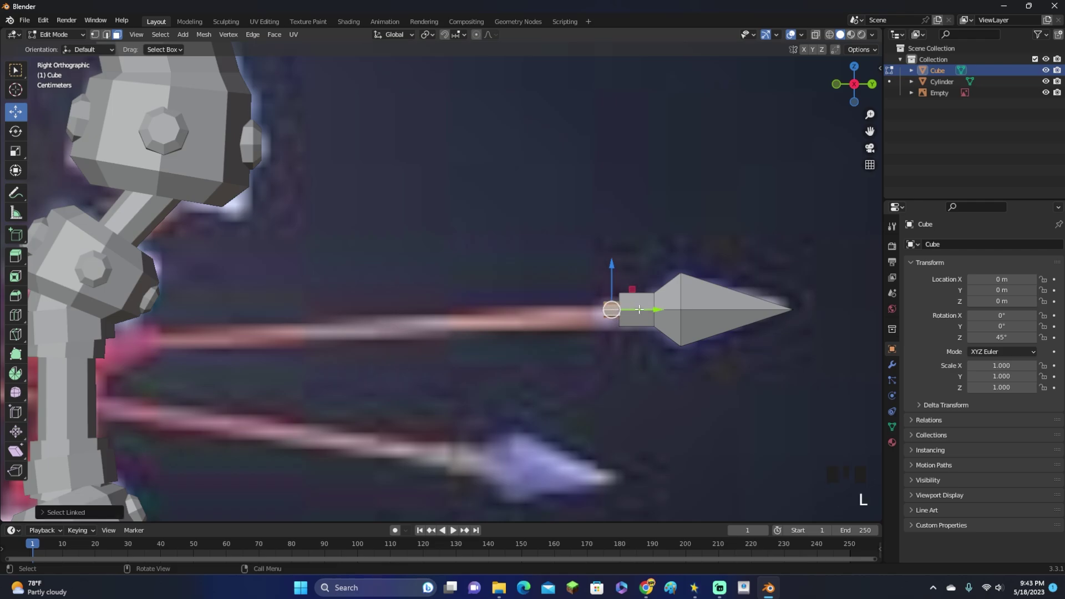
drag(639, 309, 645, 310)
middle_drag(621, 306, 632, 317)
click(619, 314)
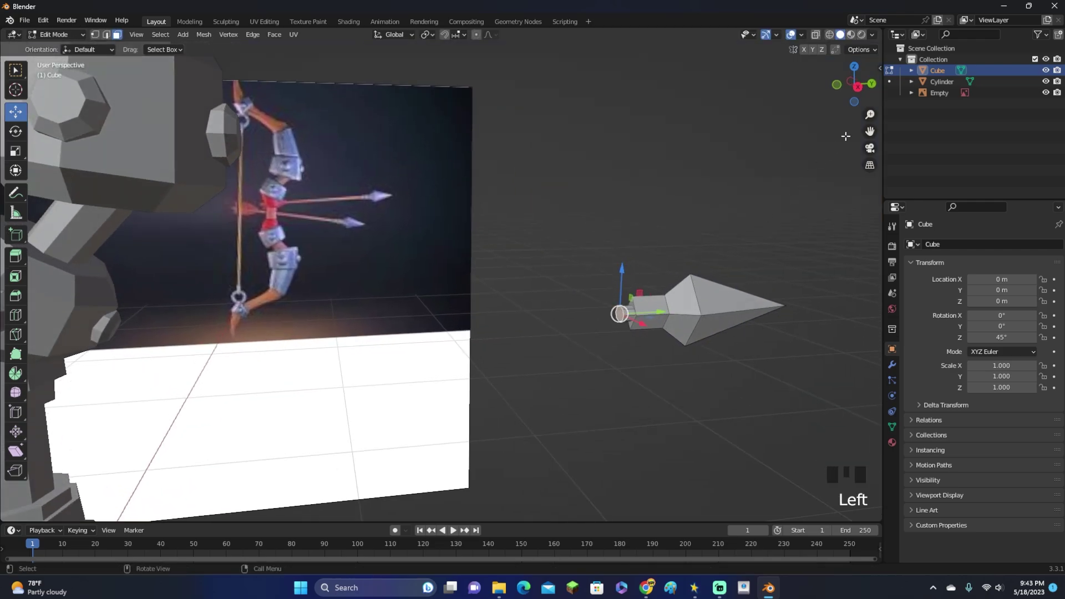
click(858, 89)
Pull the end face back to lengthen the shaft to the reference arrow's length
scroll(766, 166, down, 5)
drag(549, 292, 379, 311)
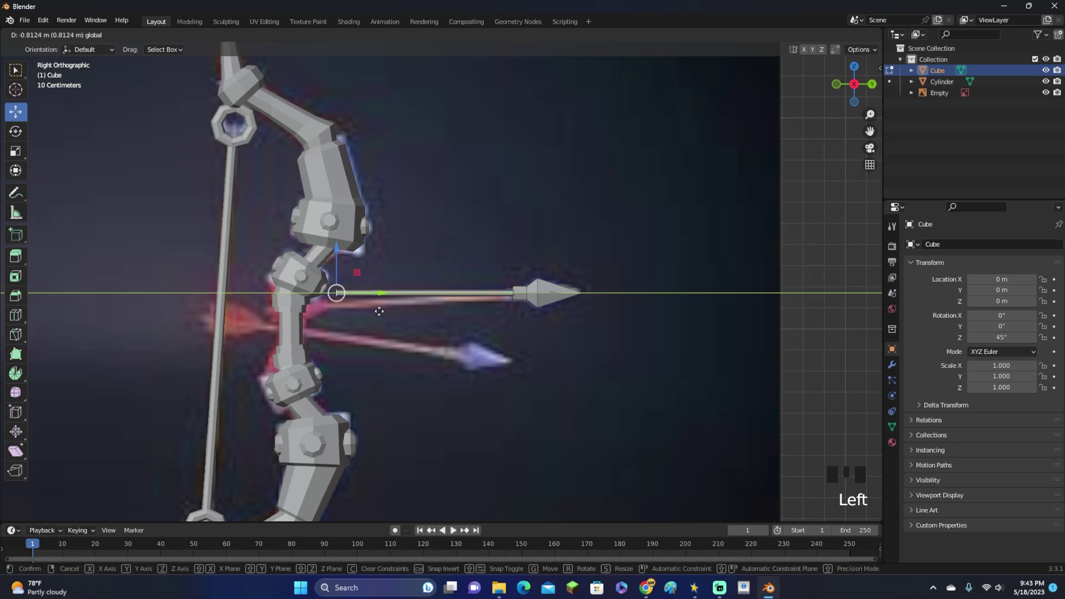
drag(293, 326, 407, 355)
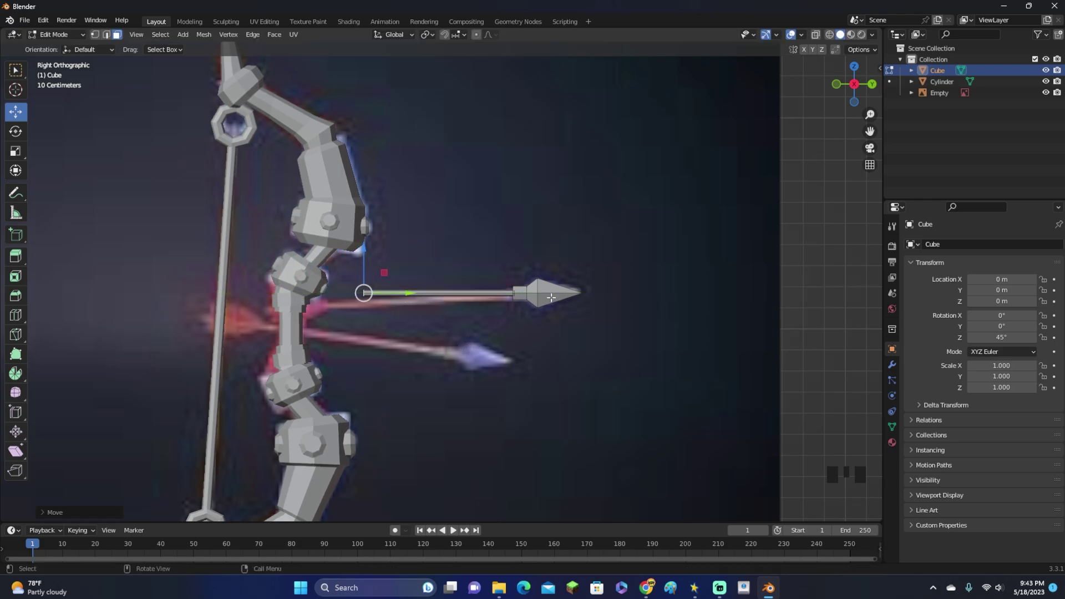
key(s)
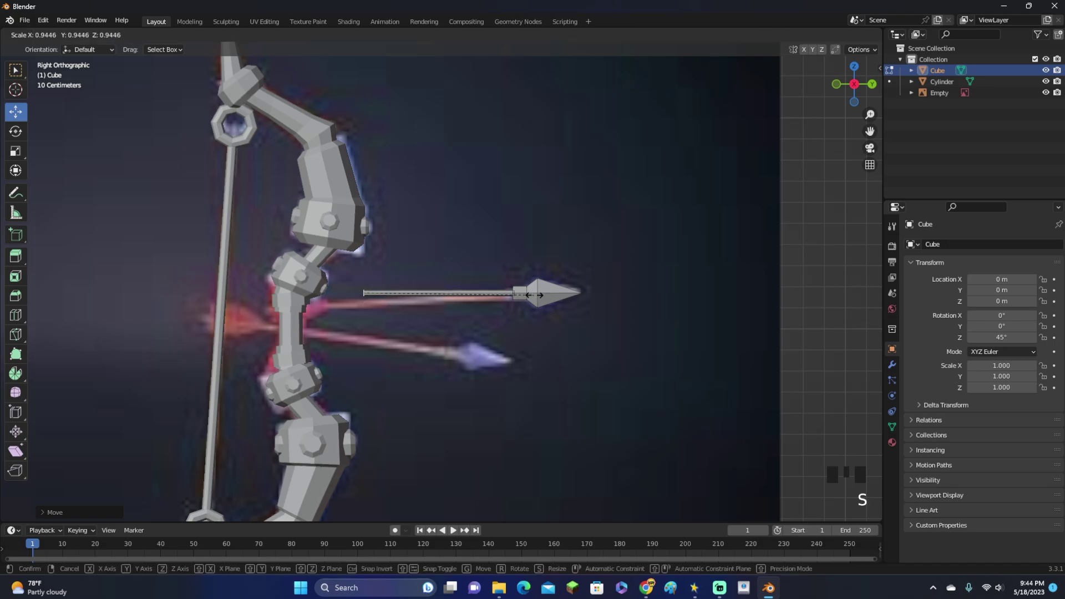
right_click(533, 295)
key(ctrl+z)
Slide the whole arrow mesh along its length into place and select the shaft's tail face
key(a)
drag(498, 294, 665, 319)
scroll(468, 309, up, 2)
middle_drag(468, 309, 531, 348)
click(402, 314)
double_click(864, 87)
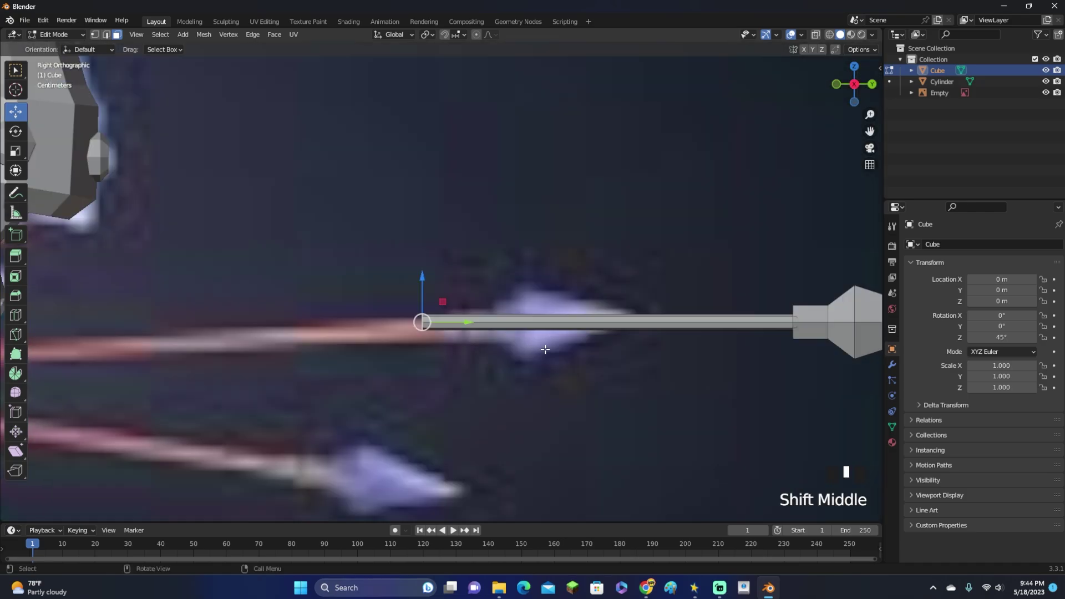
Duplicate and enlarge the tail face, then extrude it backward and widen it
key(shift+d)
click(544, 349)
key(s)
click(653, 369)
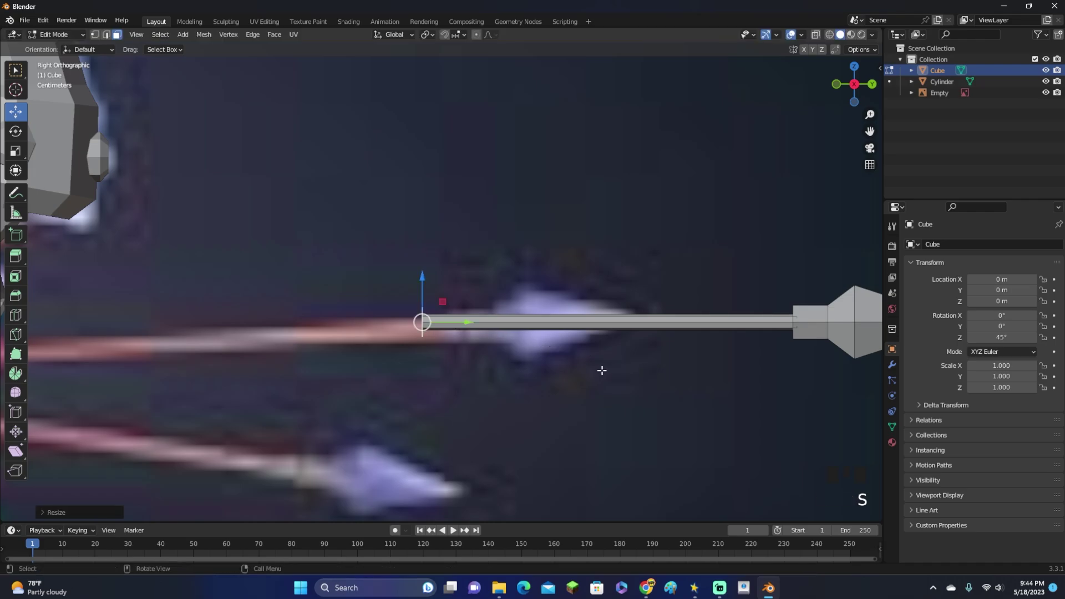
key(e)
click(583, 369)
key(s)
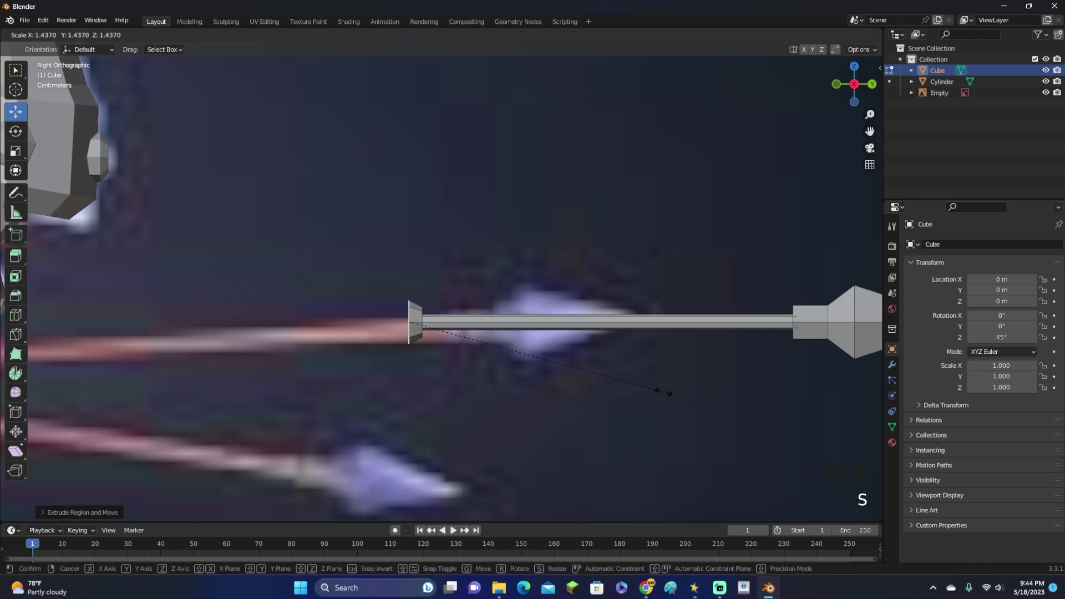
click(676, 395)
Extrude the tail further and taper it into a nock, then return to Object Mode to inspect
key(e)
click(638, 397)
key(s)
click(459, 365)
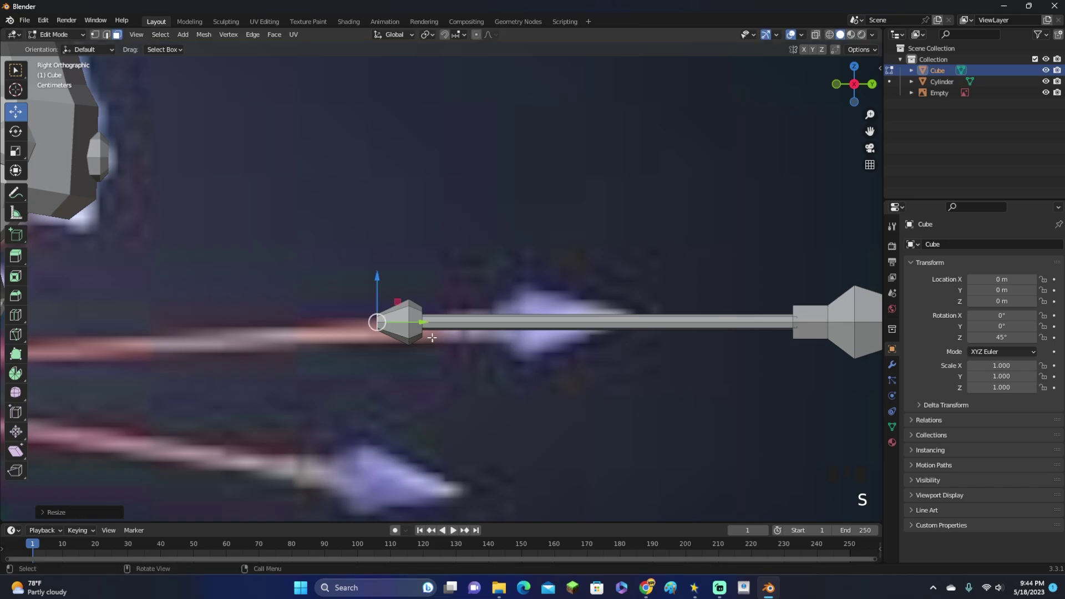
scroll(617, 368, down, 5)
key(Tab)
click(727, 366)
middle_drag(727, 366, 613, 356)
scroll(702, 400, up, 3)
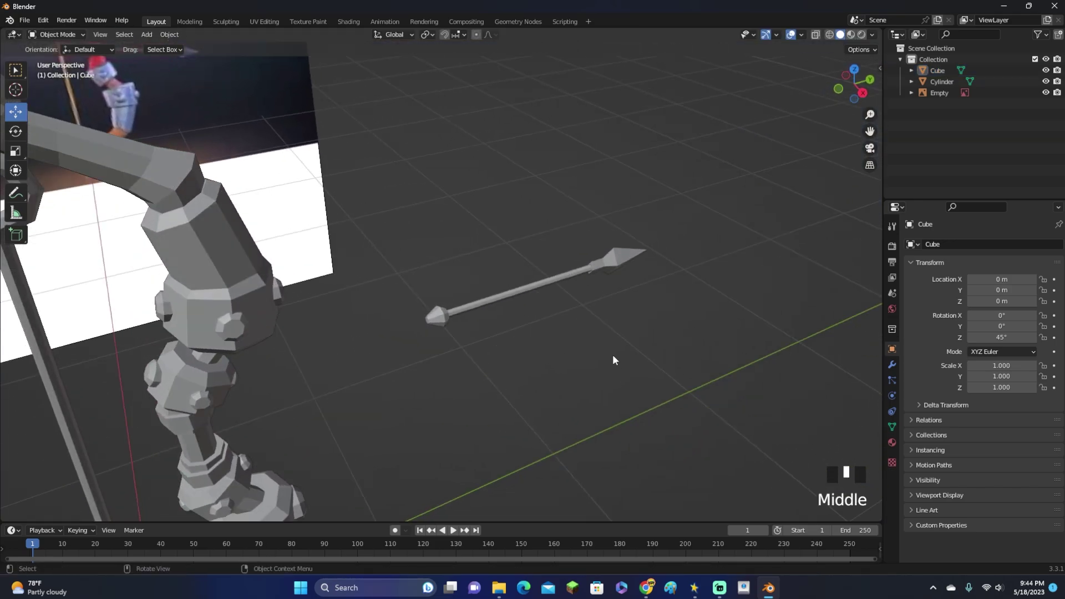
Select the arrow object and view it from the side orthographic view
click(561, 289)
scroll(417, 344, up, 2)
scroll(433, 372, down, 3)
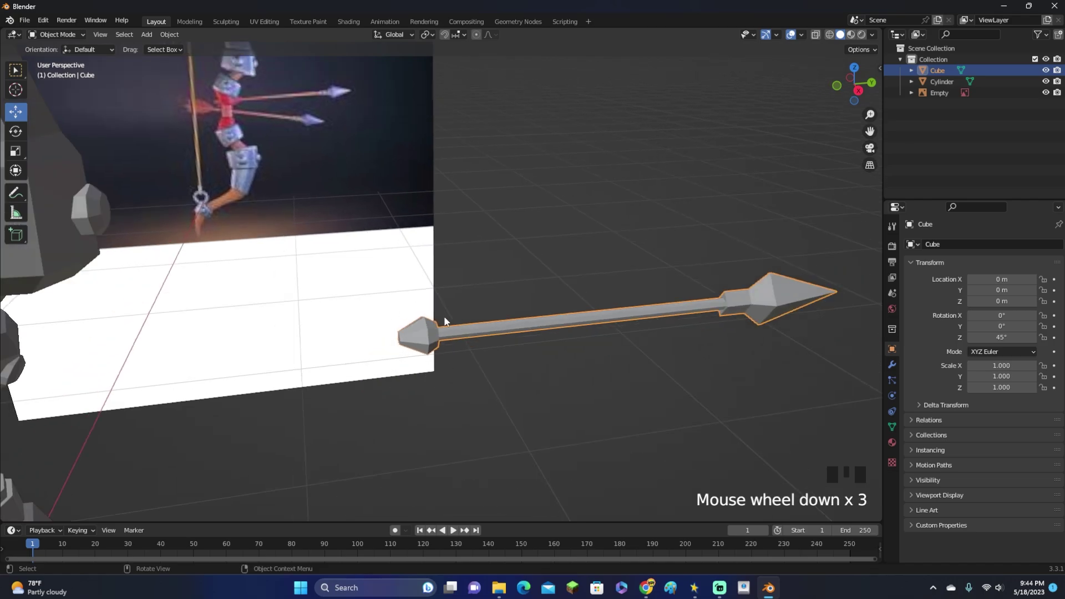
click(860, 91)
scroll(732, 257, down, 8)
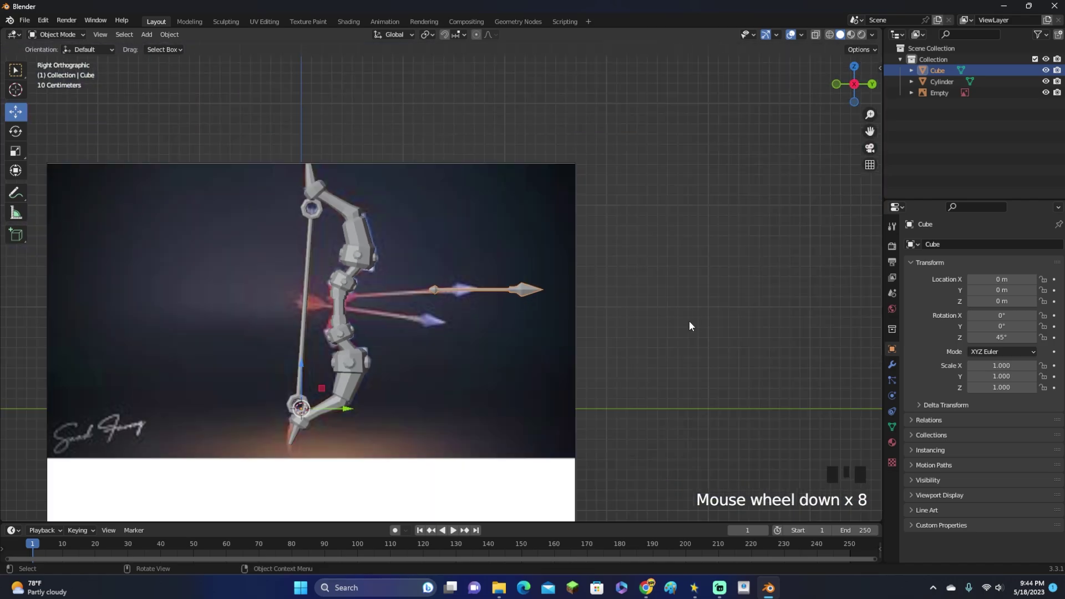
scroll(646, 332, up, 3)
In Edit Mode, extrude and scale the tail face into an end cap
key(Tab)
key(e)
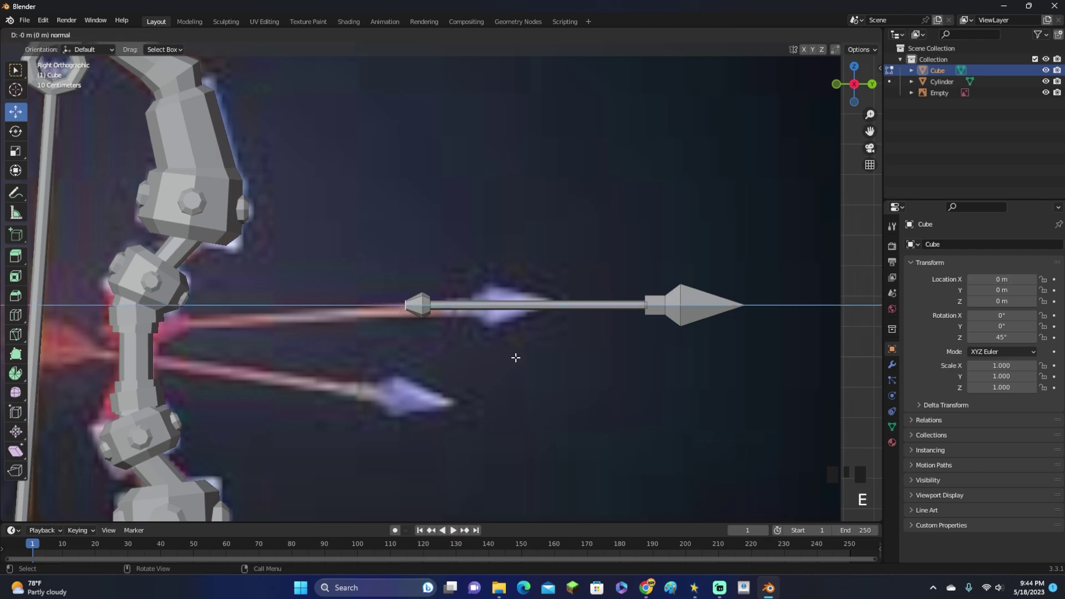
click(516, 359)
key(s)
middle_drag(546, 383, 552, 419)
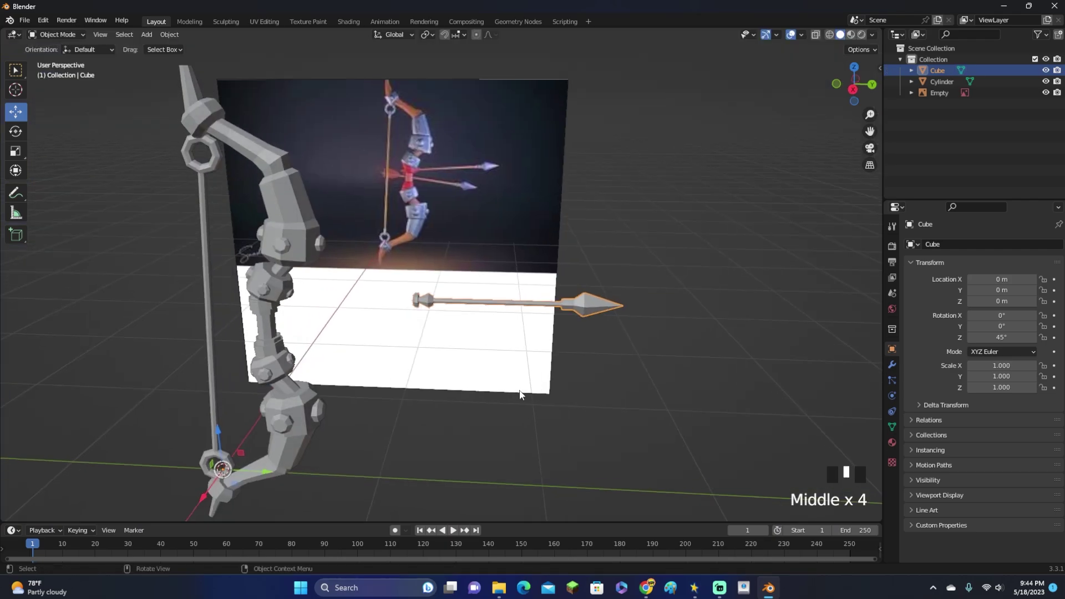
scroll(523, 393, up, 3)
click(552, 418)
Rotate the arrow 90° so it stands upright
click(613, 297)
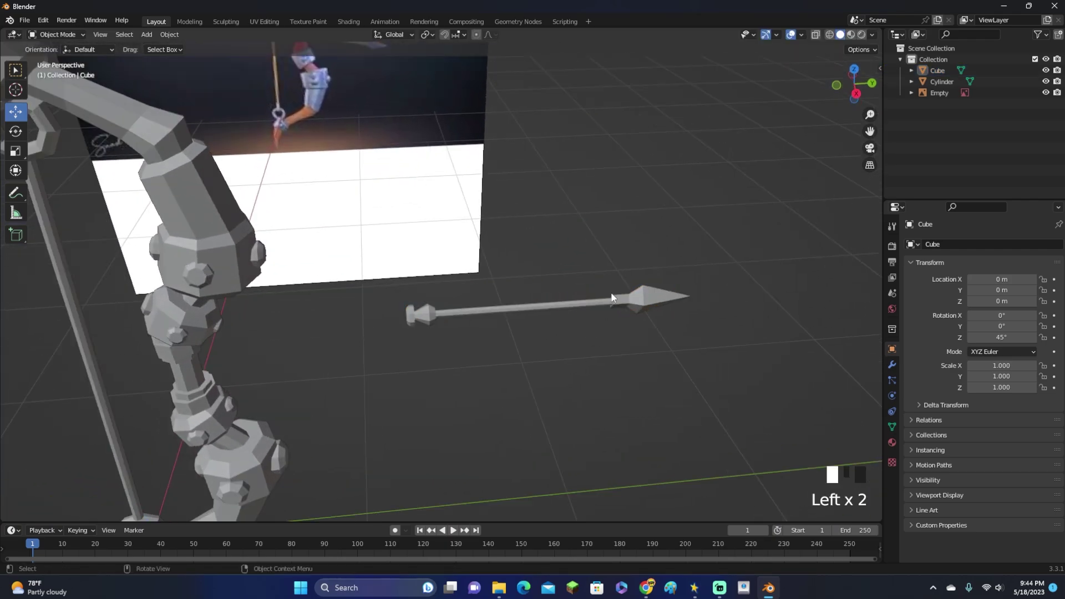
click(856, 94)
scroll(741, 221, down, 3)
key(r)
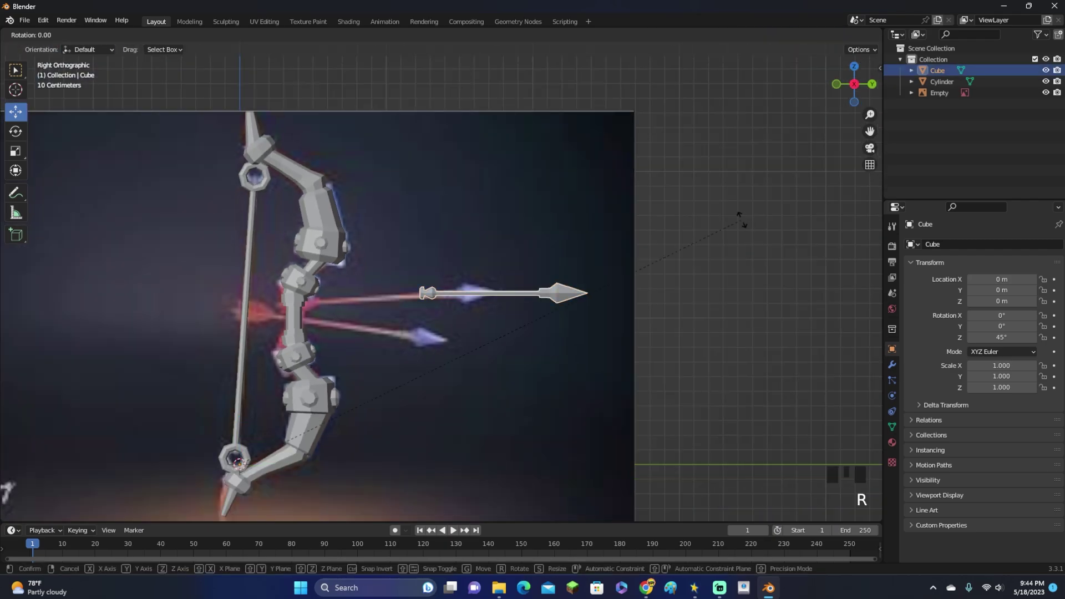
text(r)
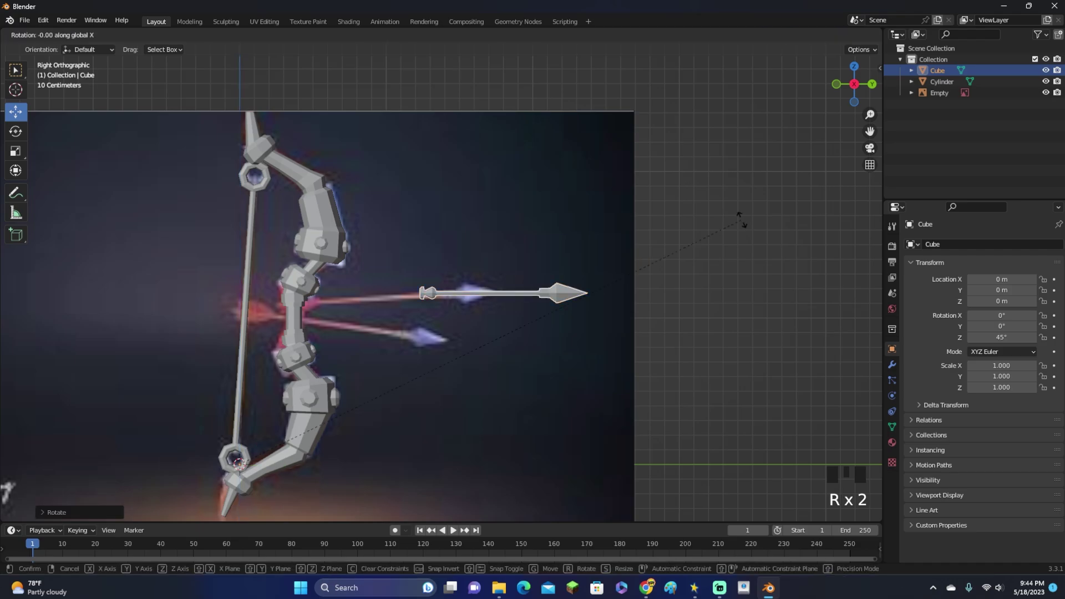
text(90)
key(Return)
scroll(497, 244, down, 4)
Move the upright arrow to stand beside the bow
shift+middle_drag(404, 242, 471, 226)
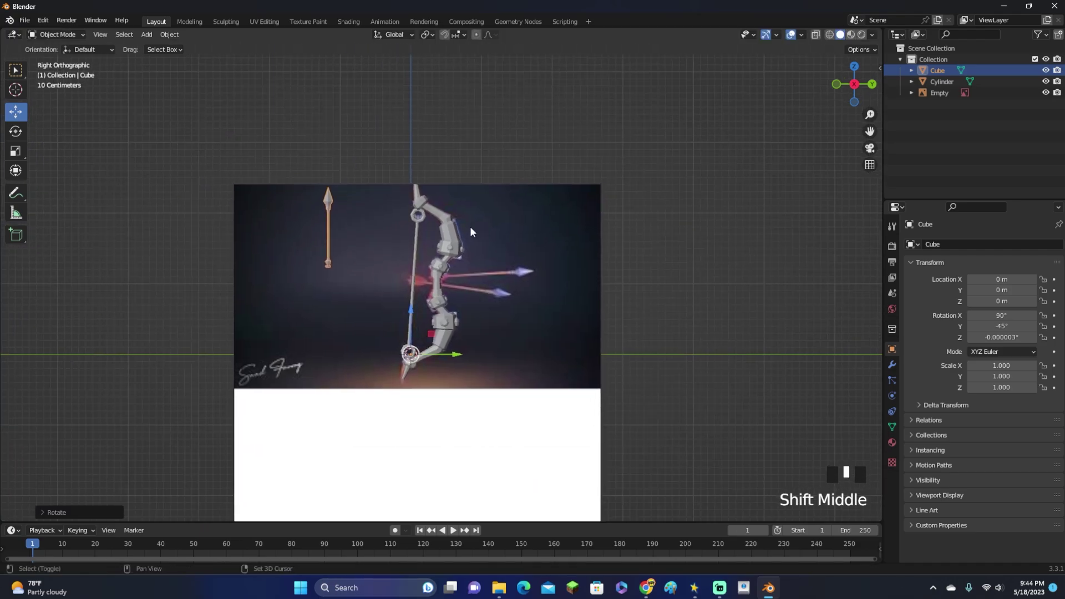
key(g)
click(572, 302)
Hide the reference image Empty and orbit to view the bow and arrow
click(573, 302)
click(1045, 92)
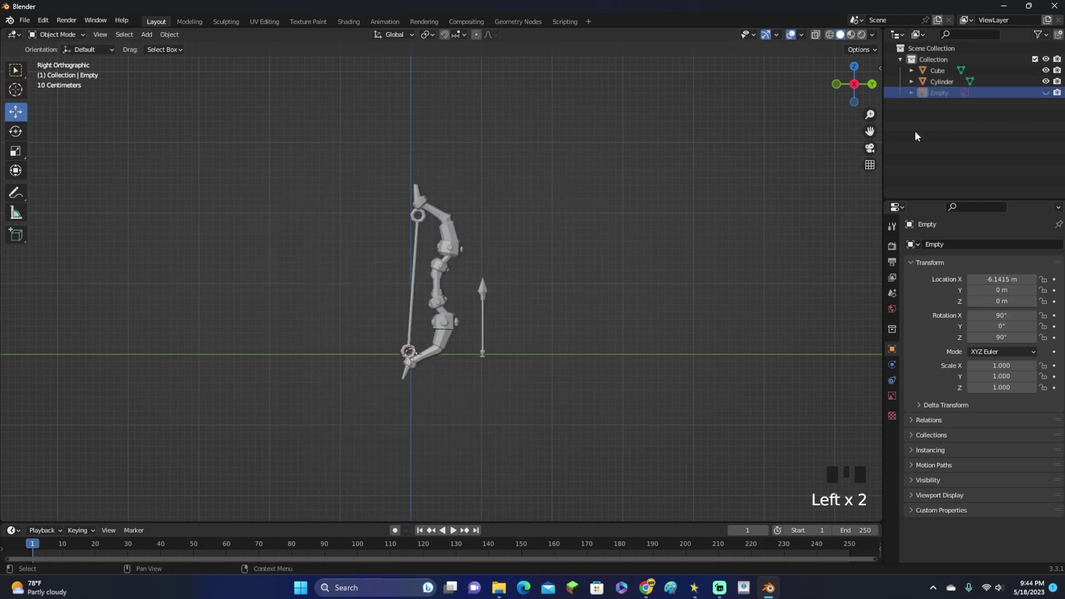
middle_drag(650, 241, 599, 257)
scroll(637, 257, up, 5)
scroll(632, 267, down, 2)
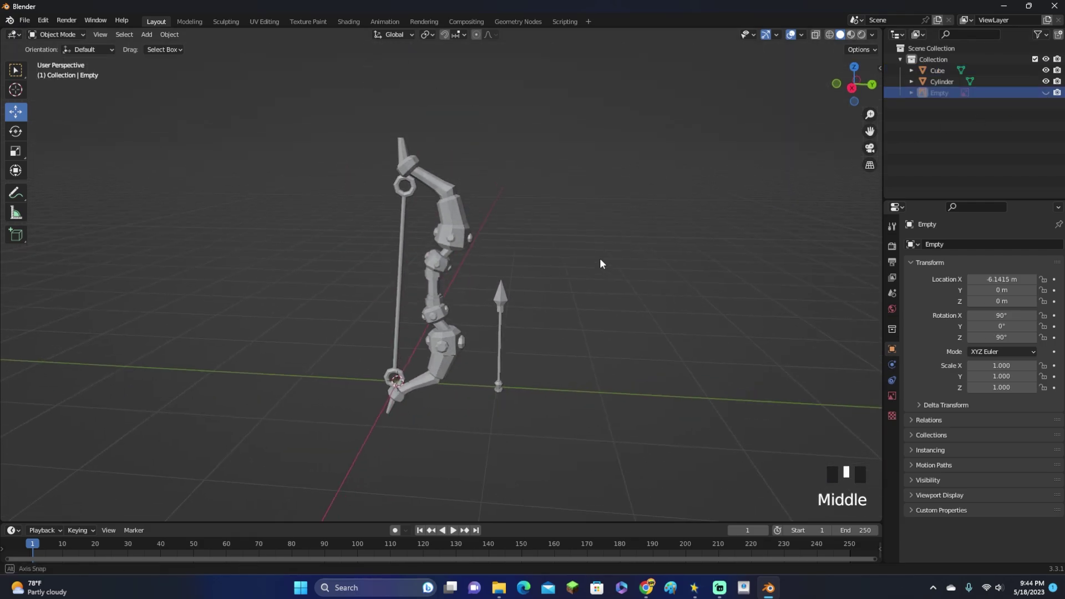
scroll(599, 257, up, 2)
scroll(599, 248, down, 1)
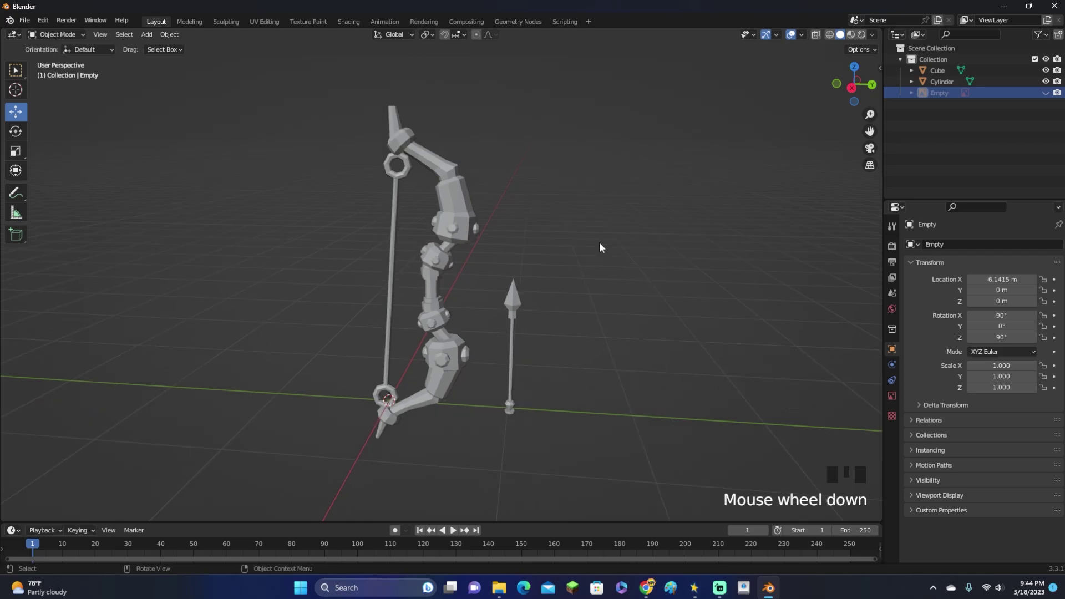